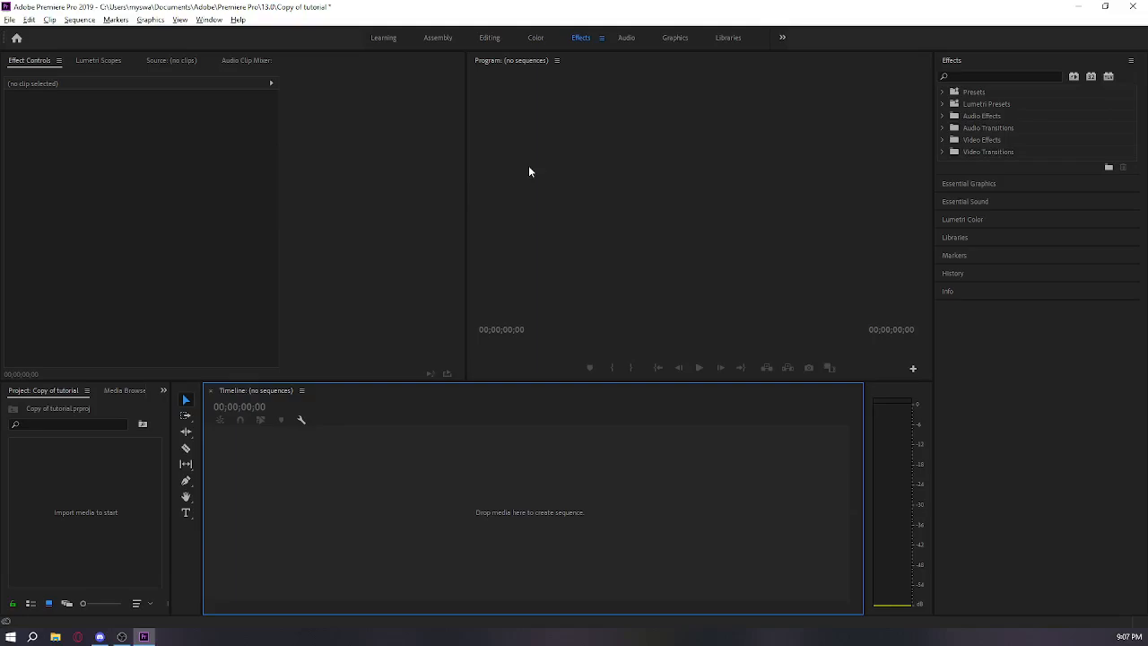
pyautogui.click(381, 196)
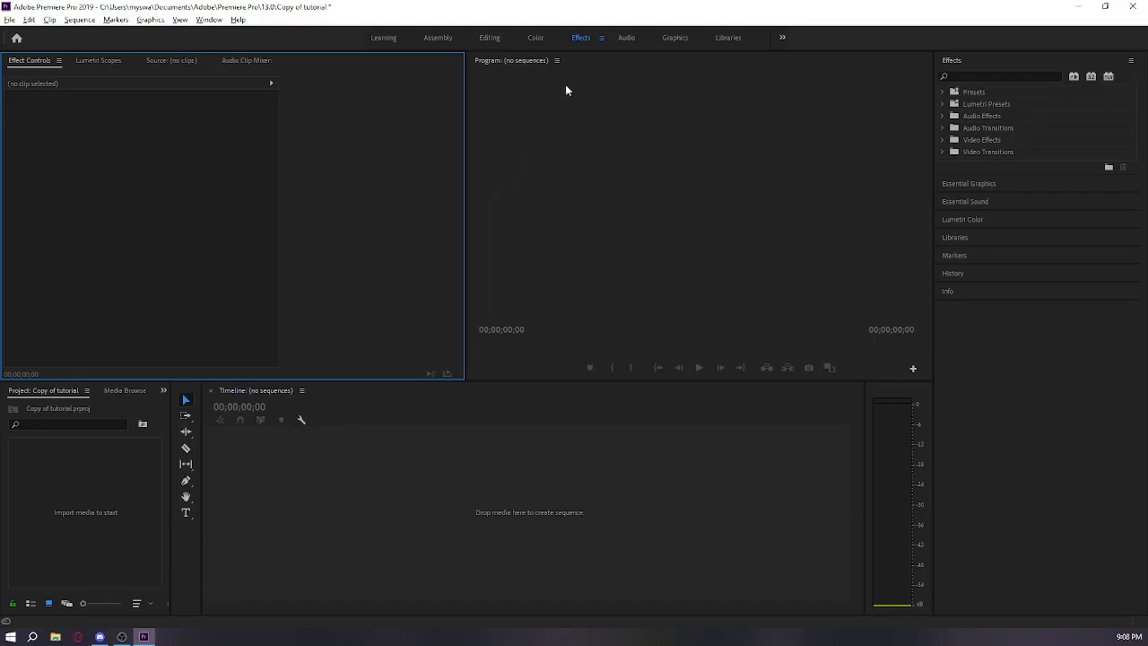
pyautogui.click(598, 62)
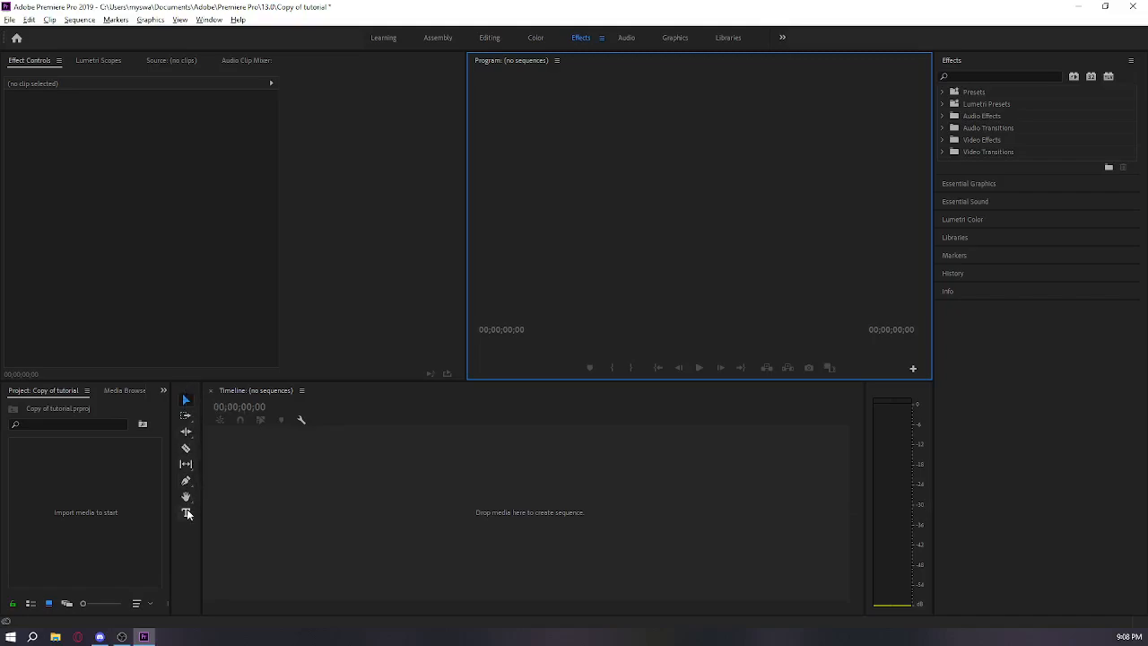
pyautogui.click(353, 509)
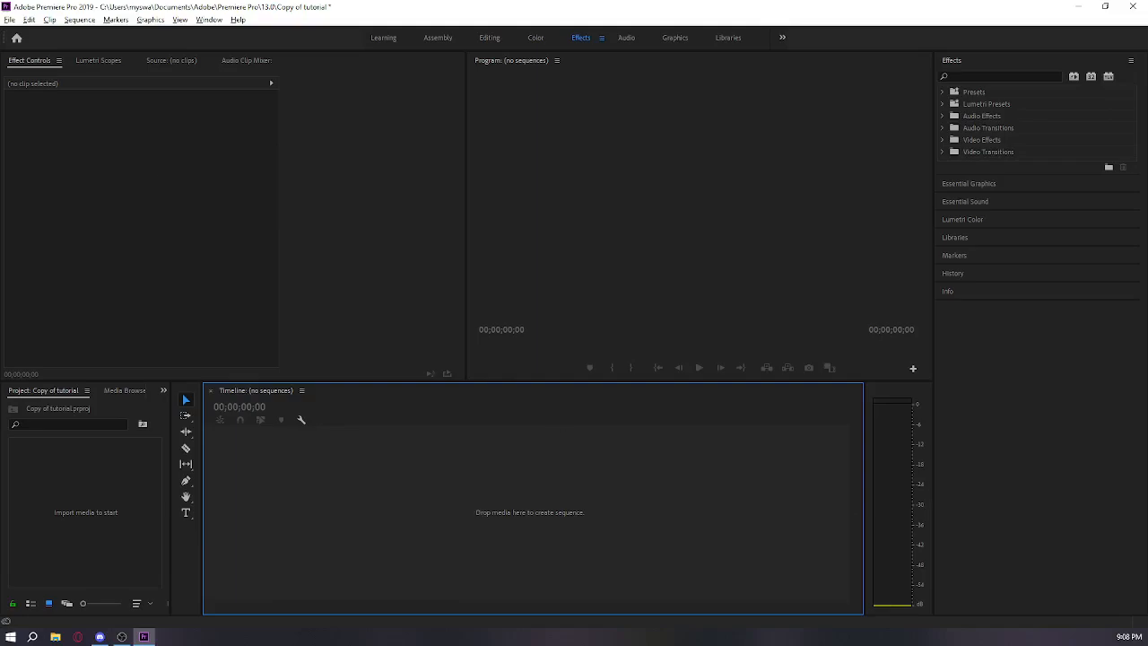
pyautogui.click(8, 20)
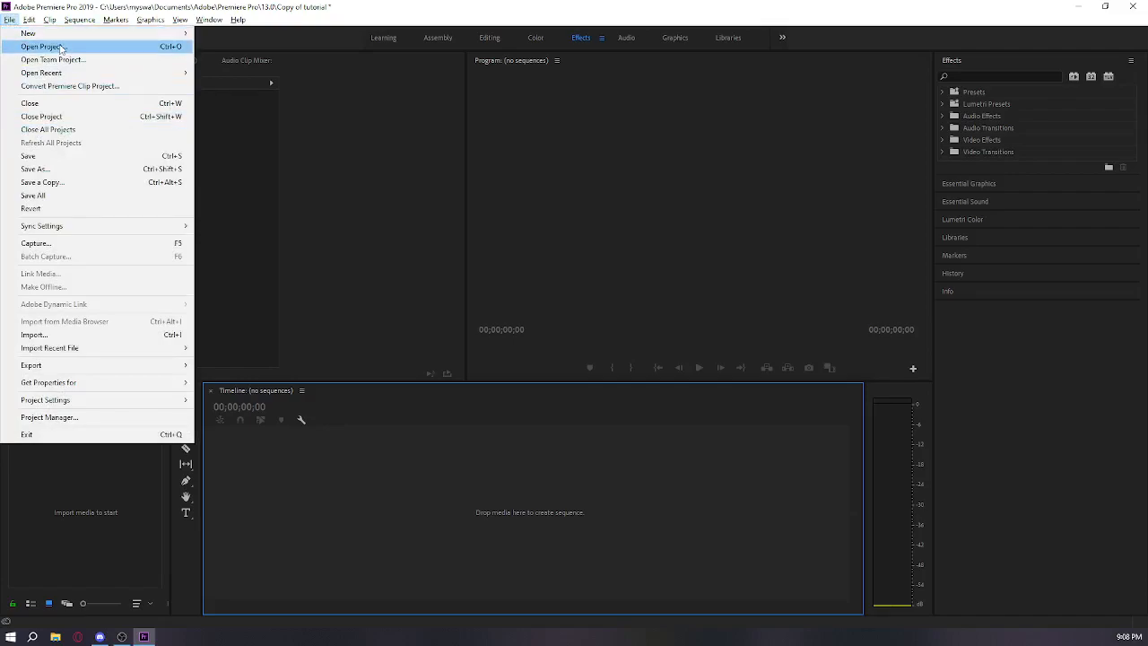
pyautogui.click(89, 338)
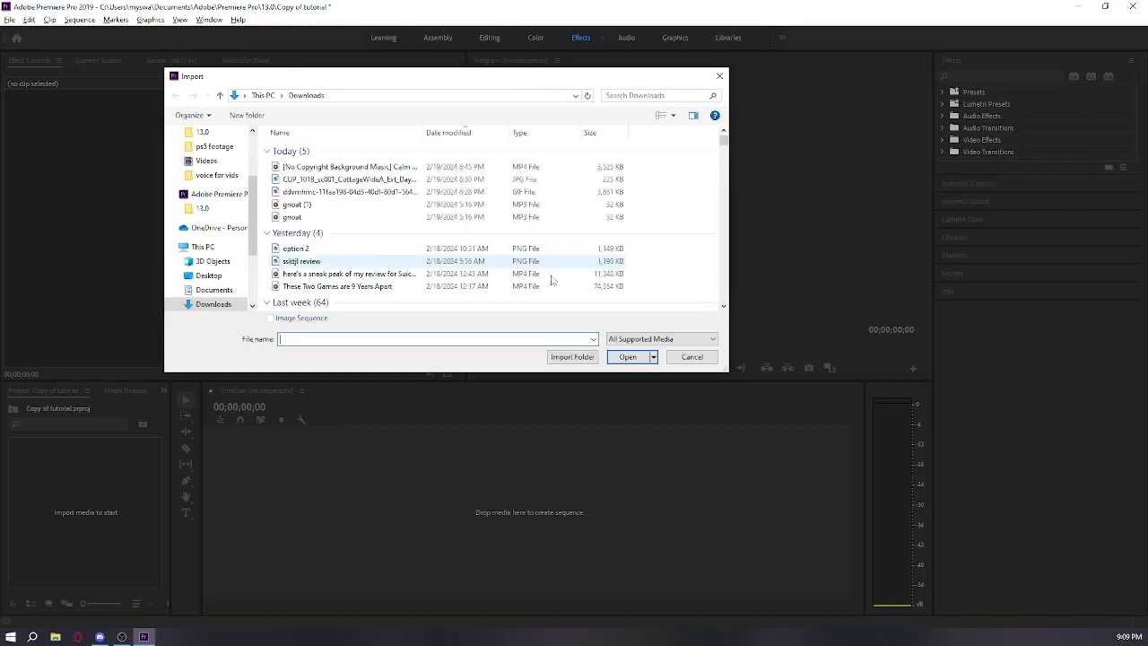
pyautogui.click(721, 77)
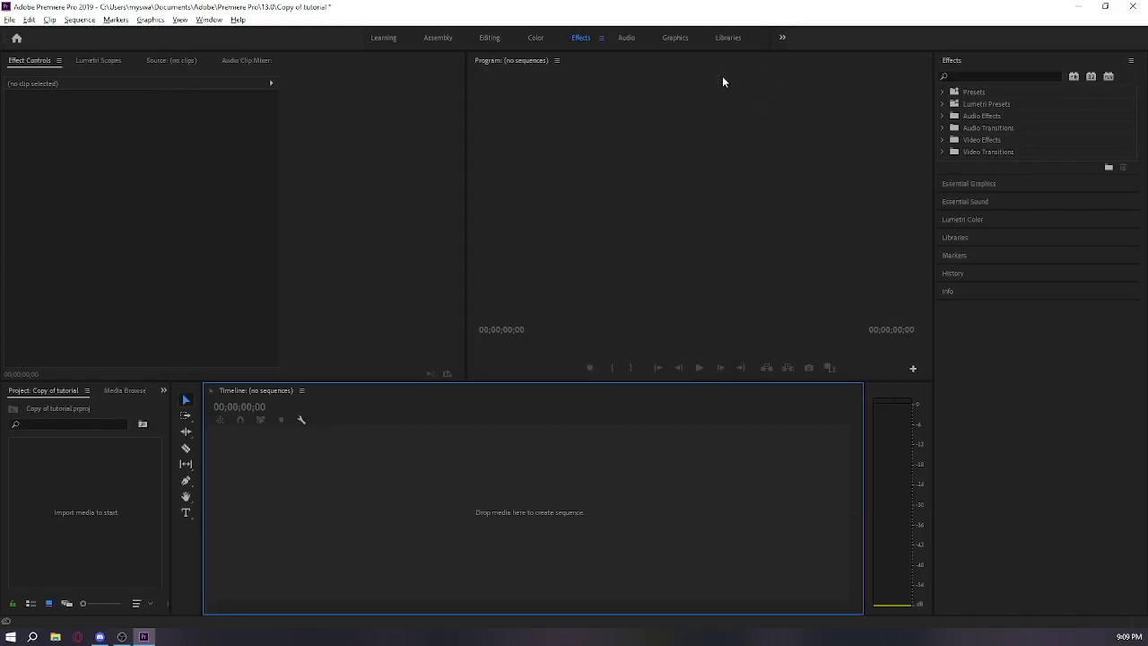
pyautogui.hotkey('ctrl', 'i')
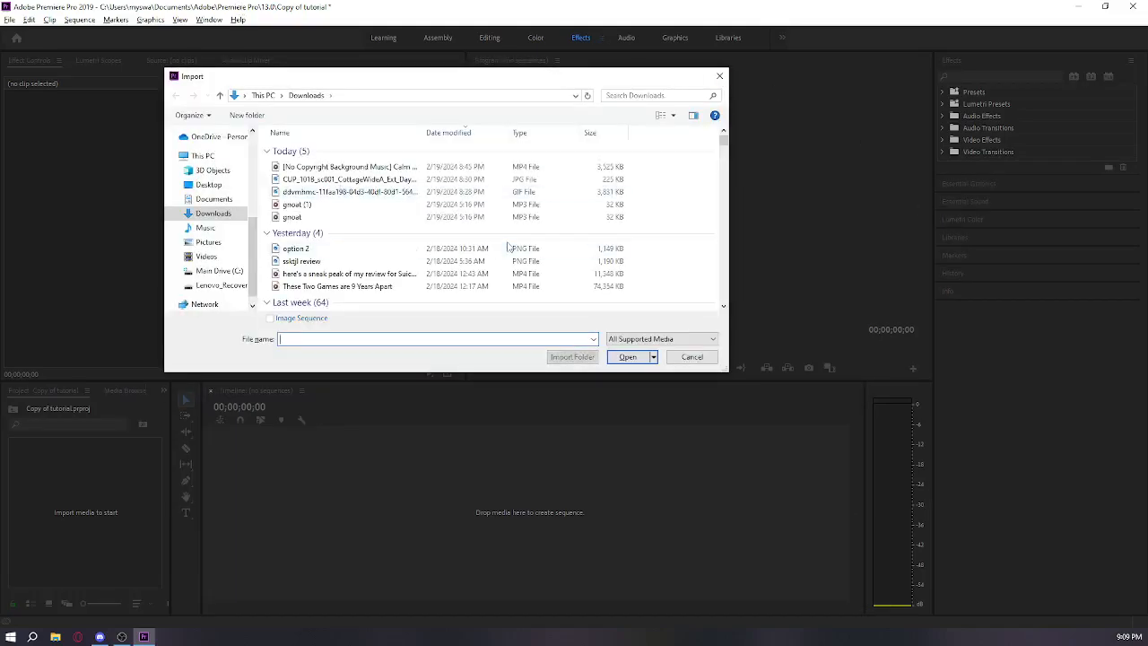
pyautogui.click(206, 256)
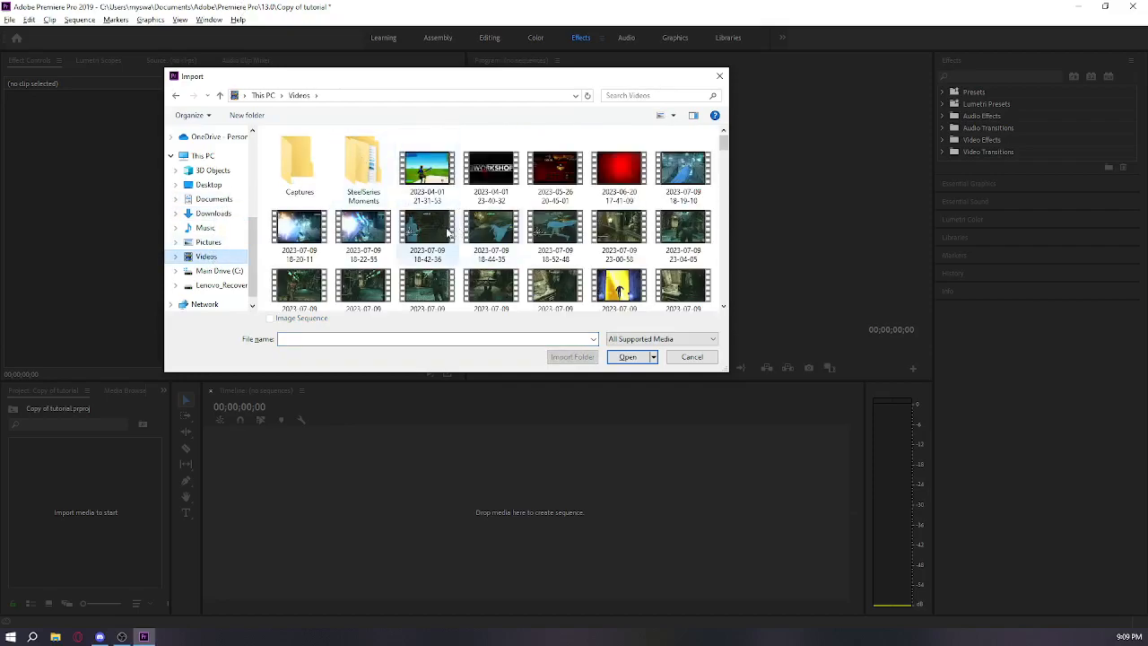
pyautogui.scroll(-5, 476, 217)
pyautogui.scroll(8, 476, 217)
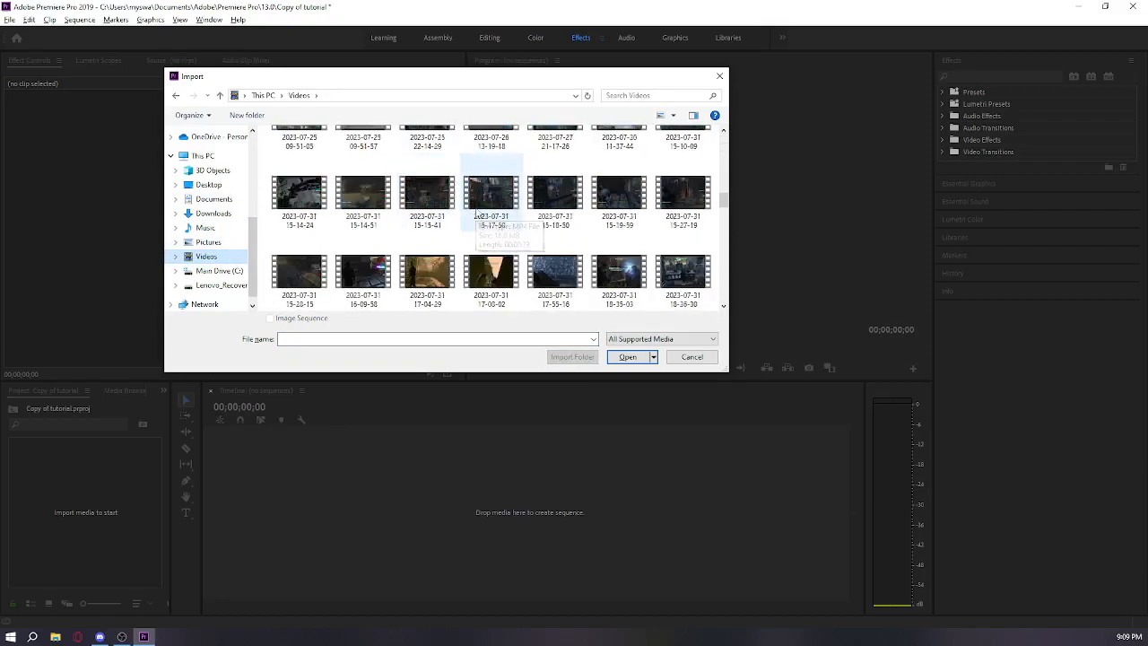
pyautogui.scroll(-10, 475, 204)
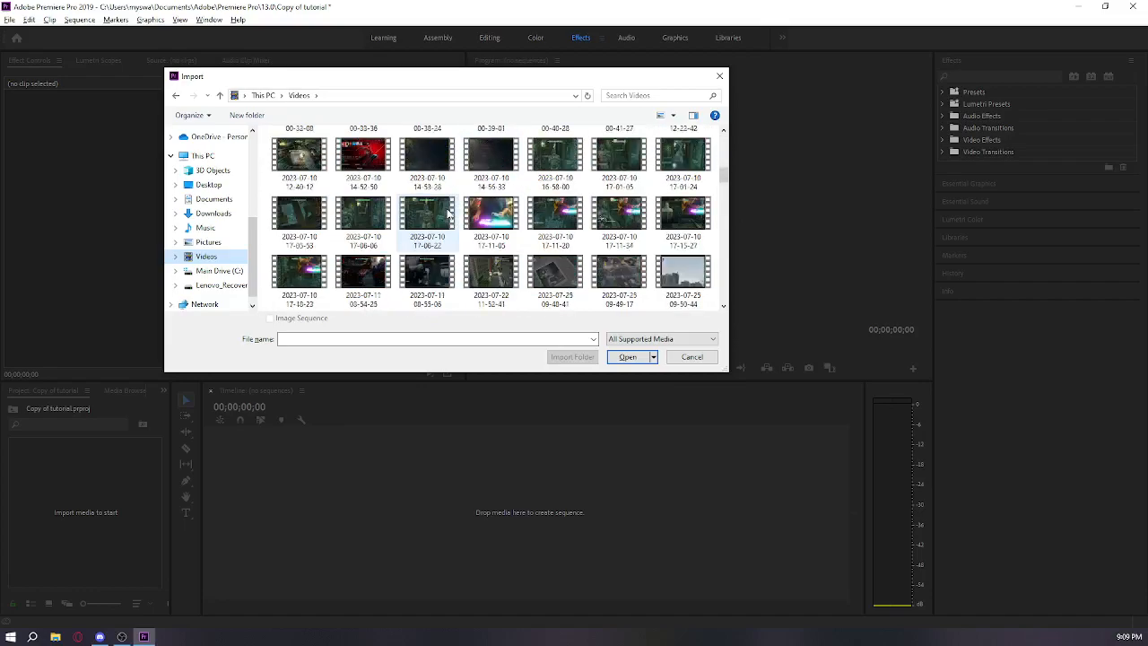
pyautogui.scroll(-5, 572, 208)
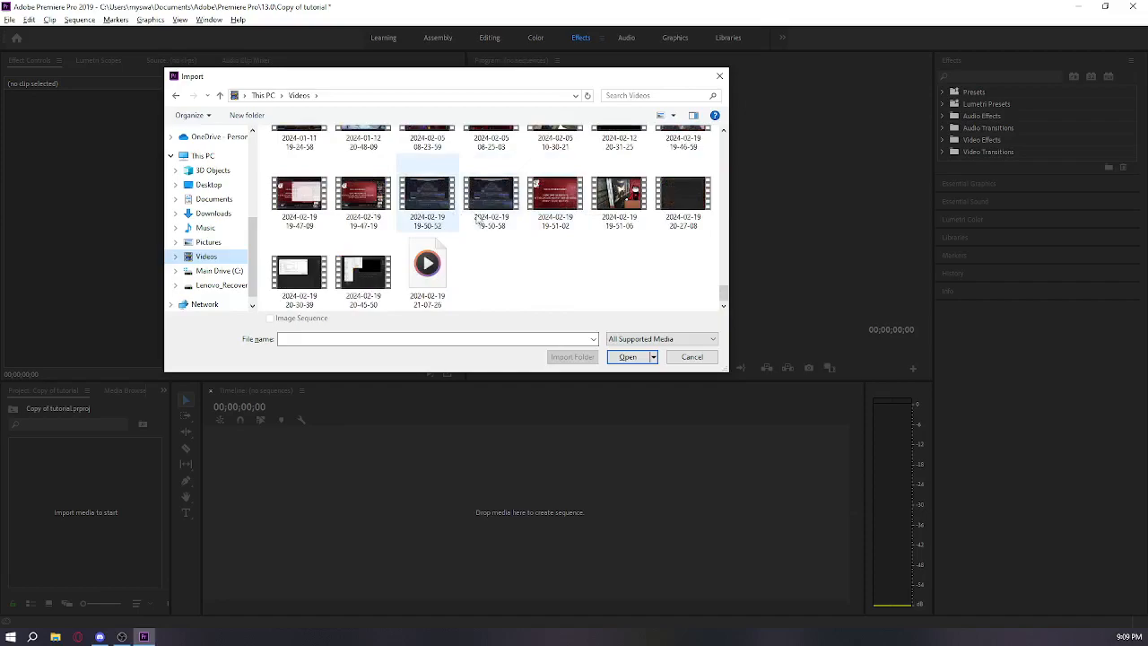
pyautogui.scroll(4, 480, 220)
pyautogui.scroll(-3, 480, 224)
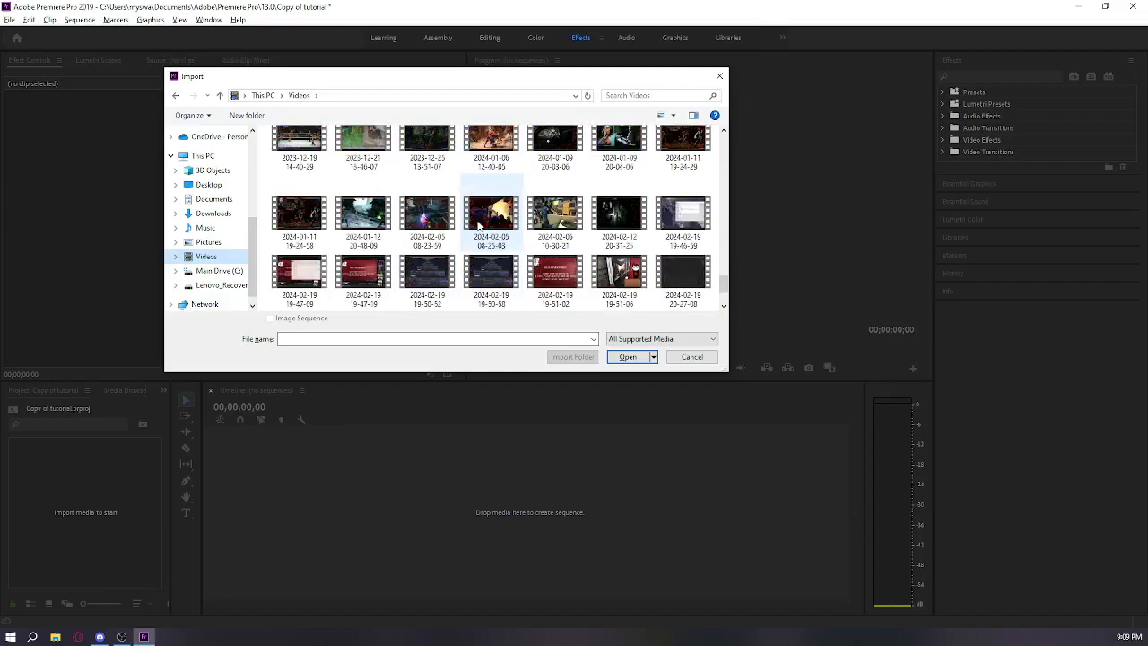
pyautogui.doubleClick(555, 224)
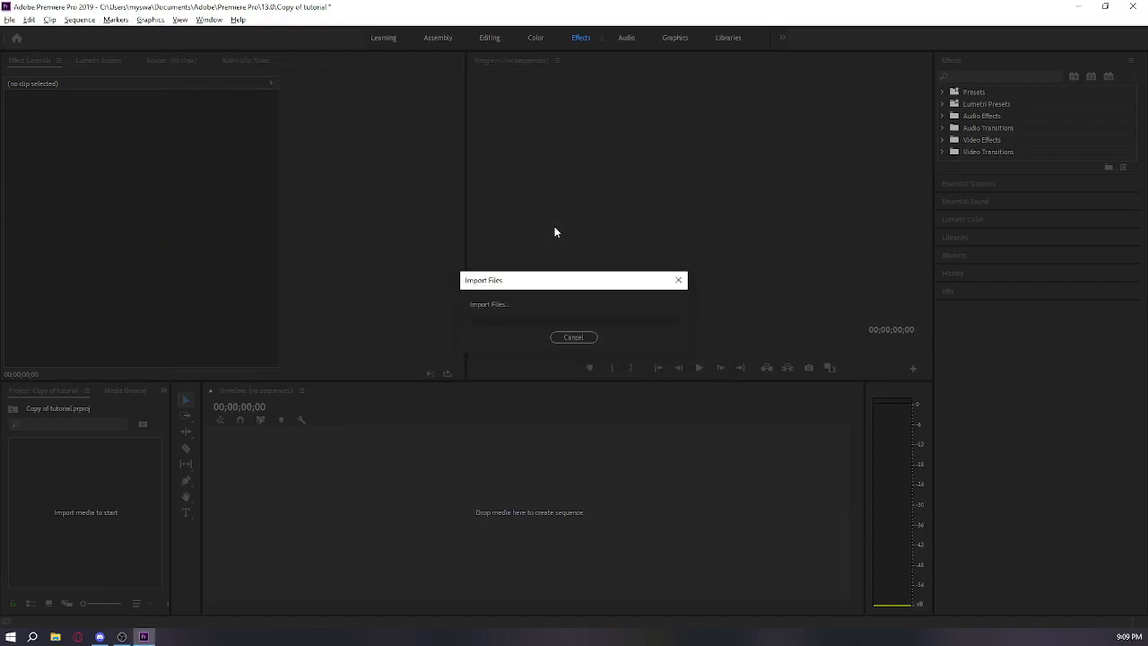
pyautogui.moveTo(74, 472); pyautogui.dragTo(274, 516)
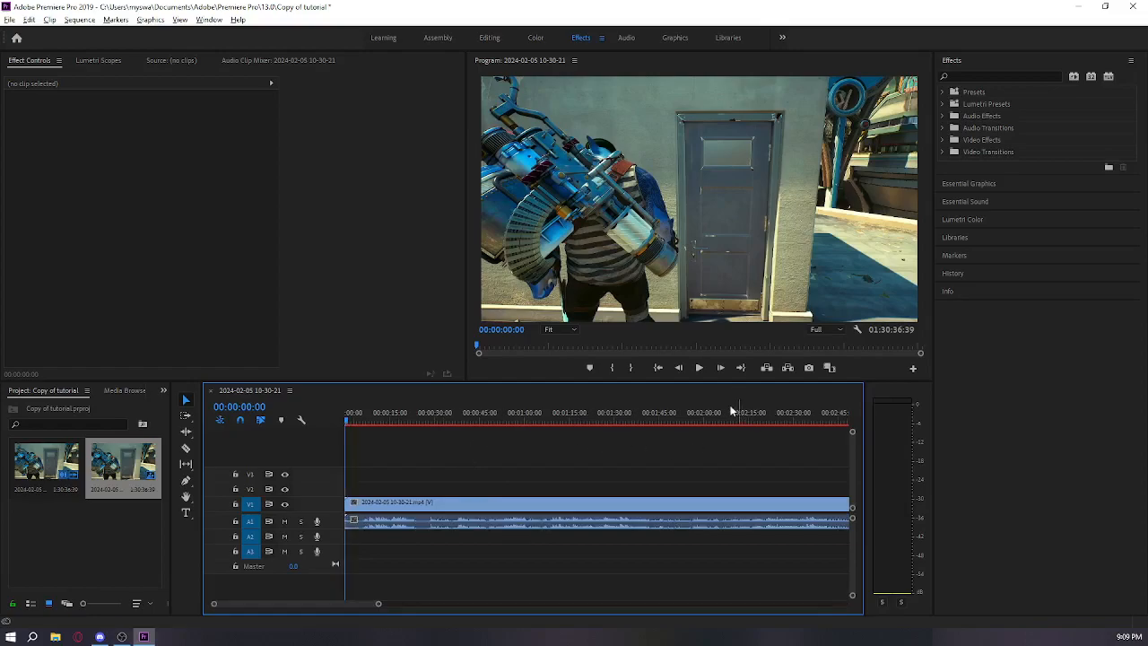
# Split the clip on the timeline at 00:12:39:07 with the Razor tool.
pyautogui.click(702, 403)
pyautogui.scroll(-5, 699, 411)
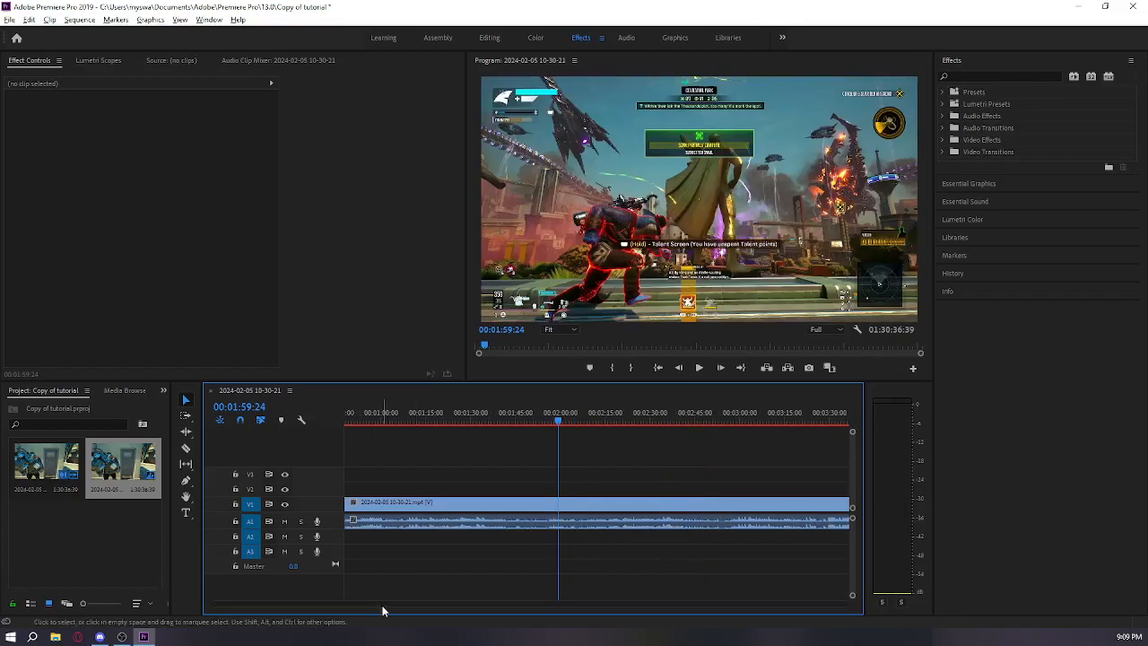
pyautogui.moveTo(382, 604)
pyautogui.mouseDown()
pyautogui.moveTo(648, 591)
pyautogui.moveTo(846, 564)
pyautogui.mouseUp()
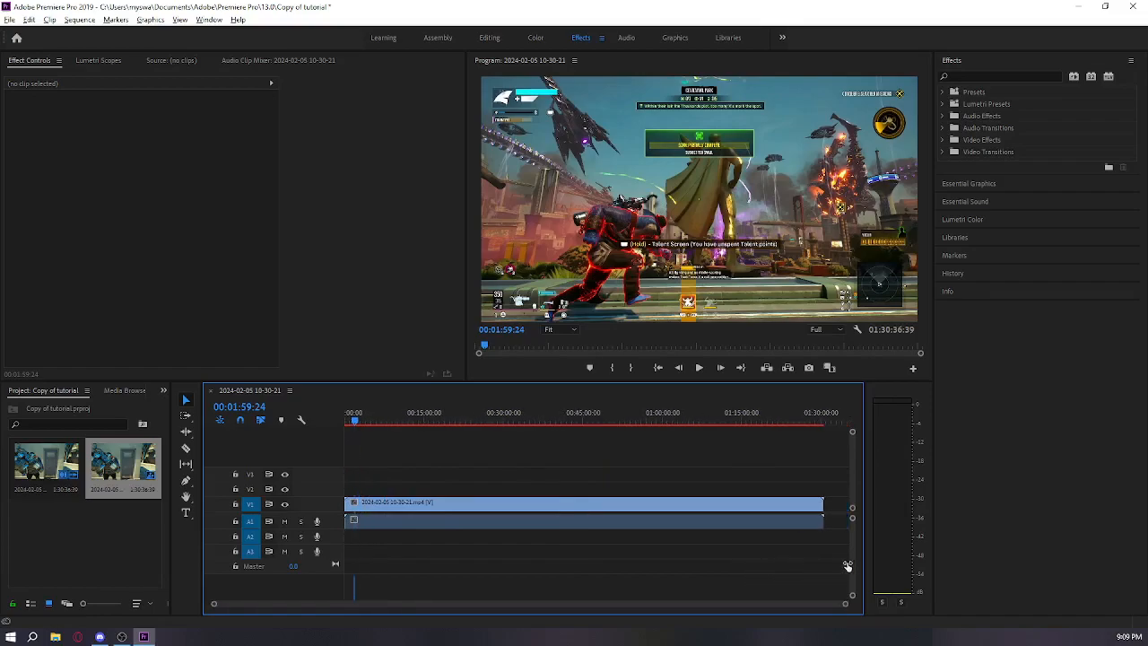
pyautogui.click(534, 410)
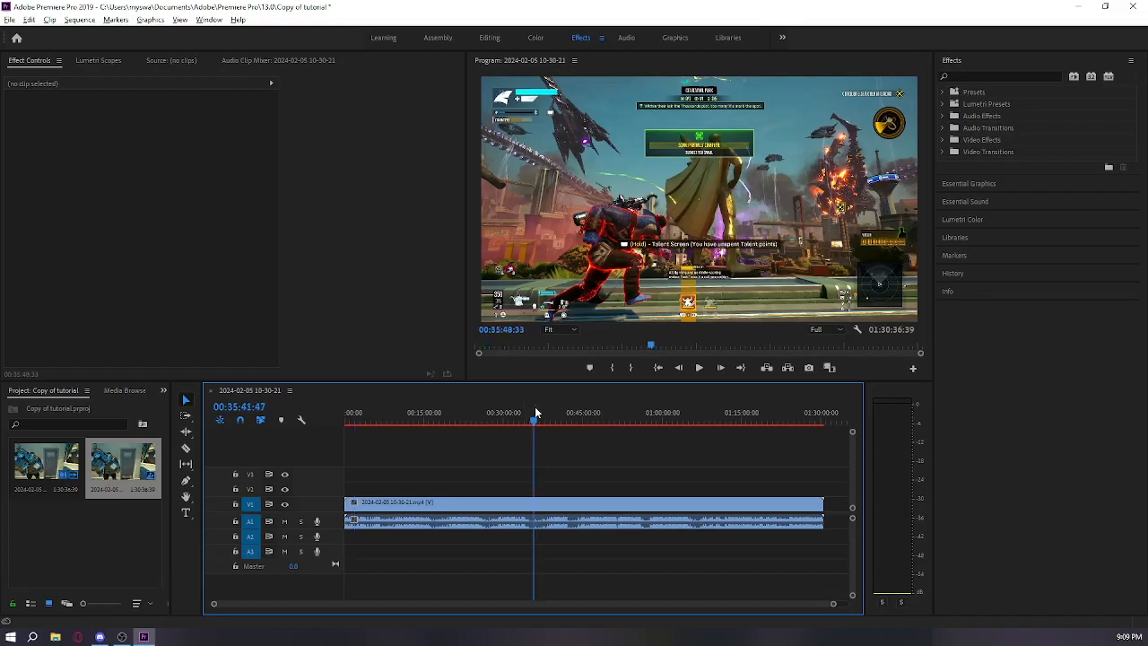
pyautogui.click(489, 411)
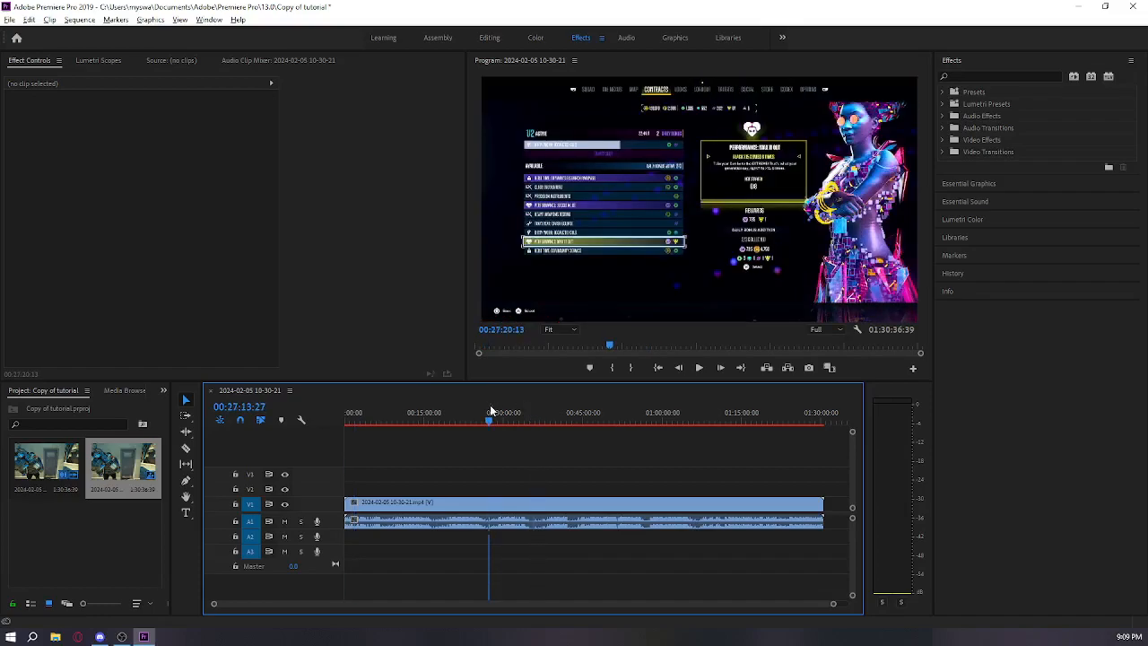
pyautogui.click(412, 413)
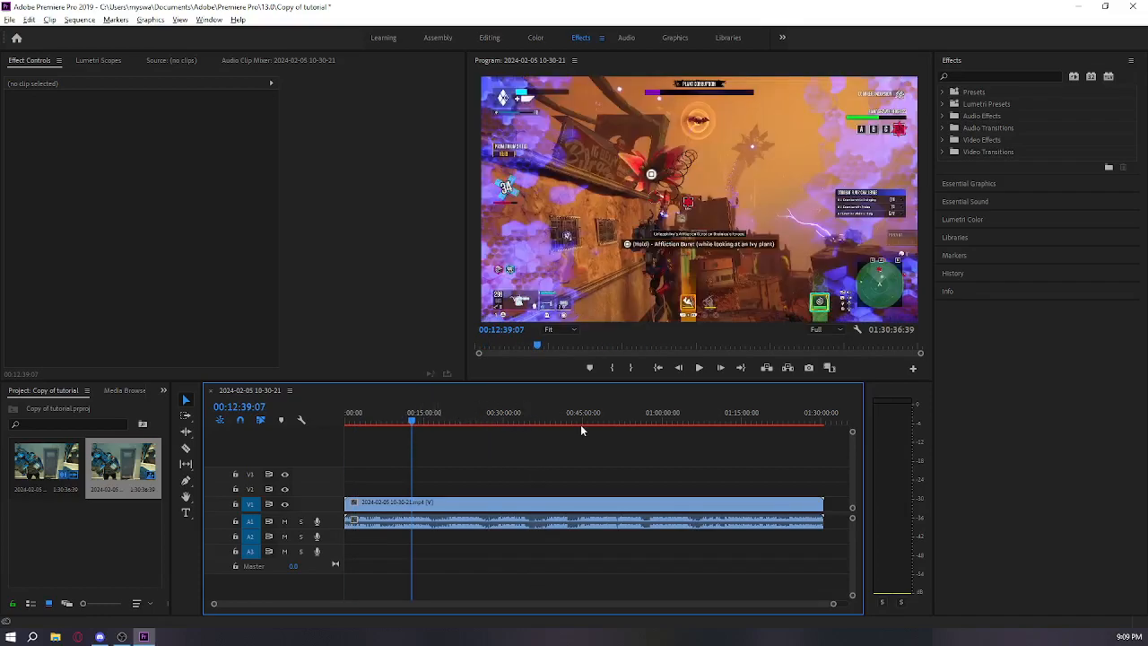
pyautogui.press('c')
pyautogui.click(411, 496)
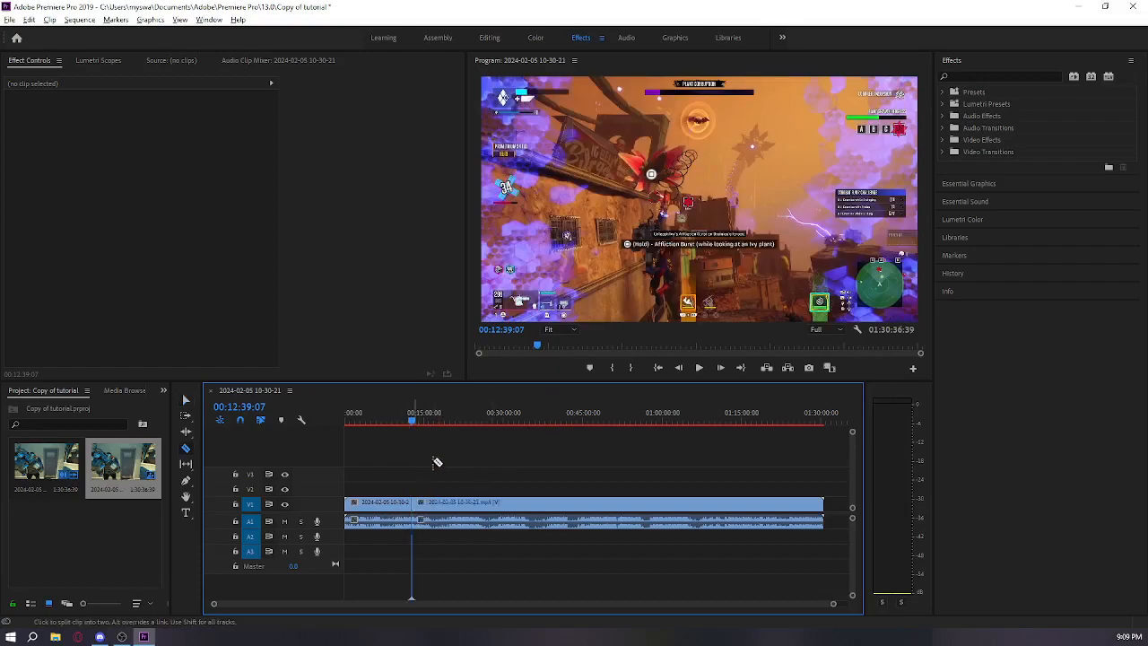
# Make a second cut in the clip at 00:15:15:00.
pyautogui.click(444, 424)
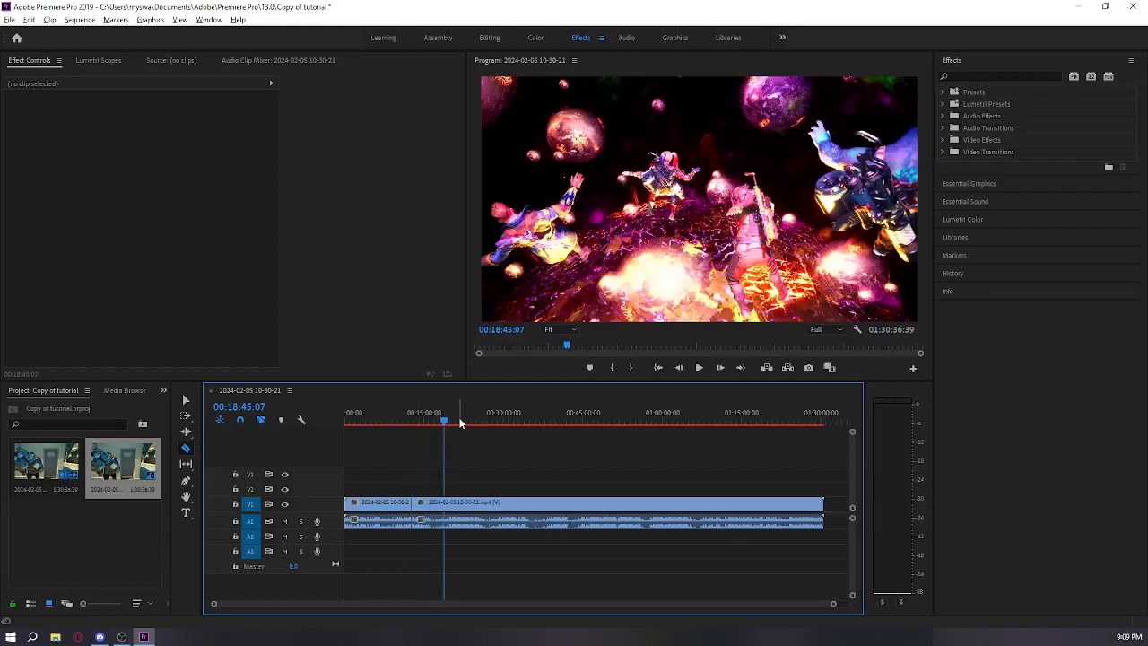
pyautogui.moveTo(440, 420); pyautogui.dragTo(429, 422)
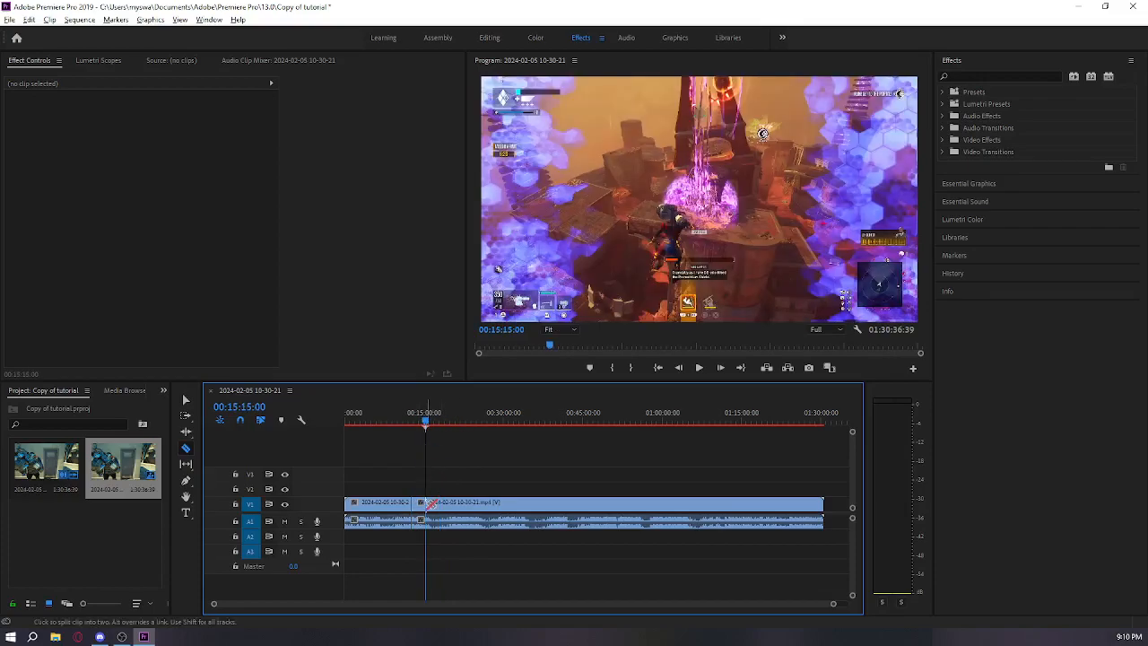
pyautogui.click(431, 504)
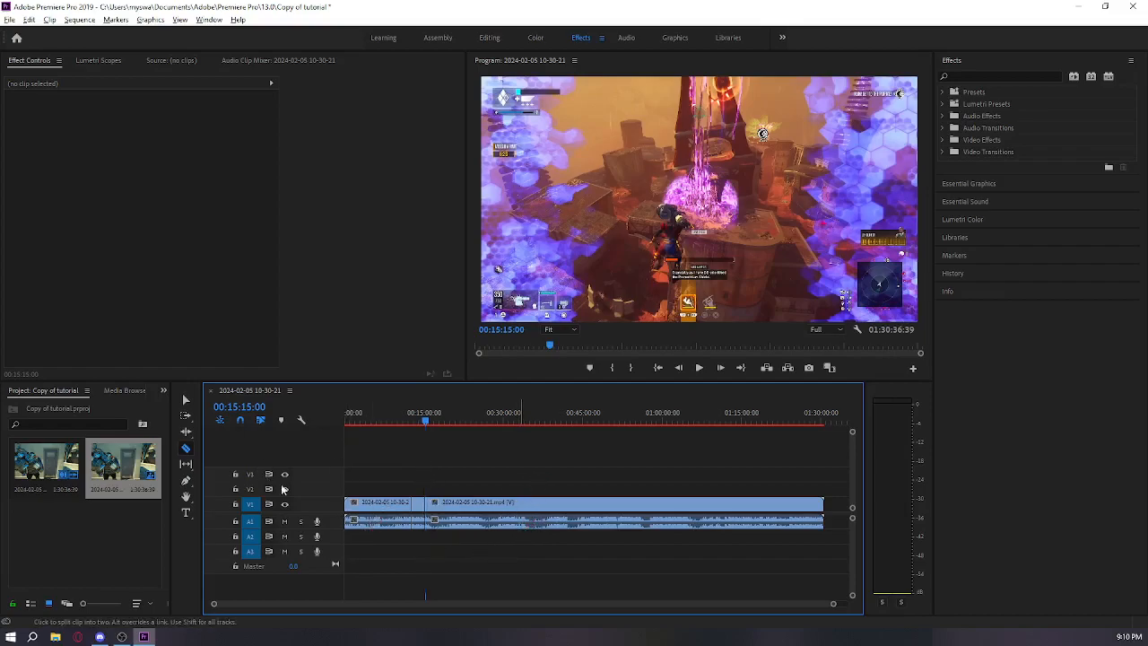
# Delete the segments before the first cut and after the second cut, keeping only the short middle piece.
pyautogui.press('v')
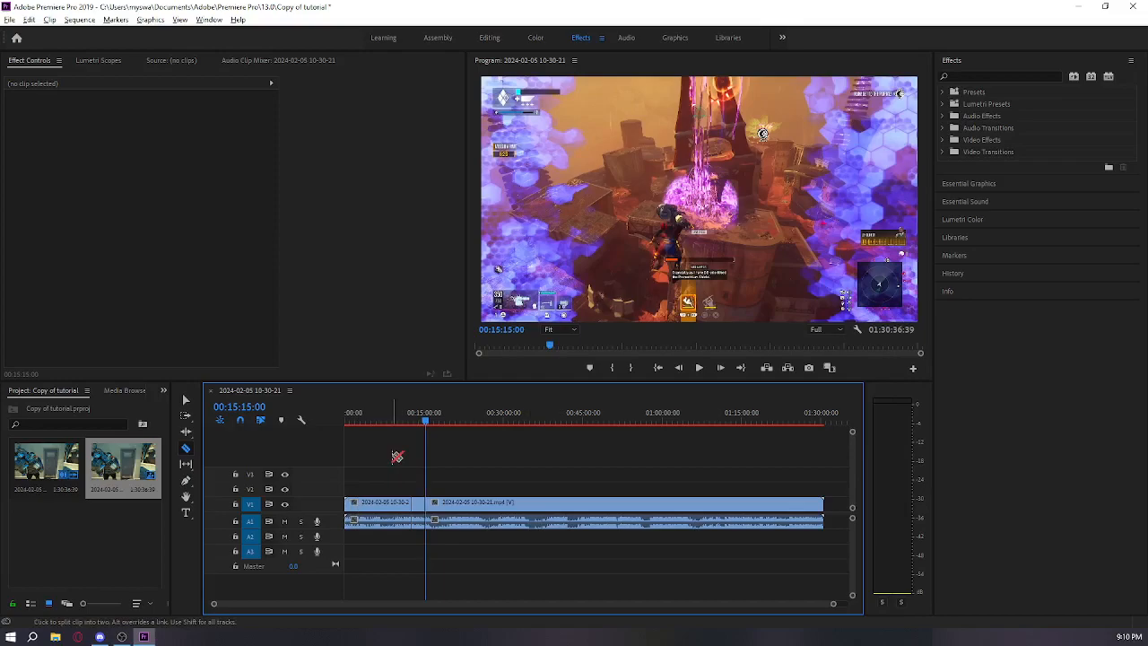
pyautogui.click(384, 504)
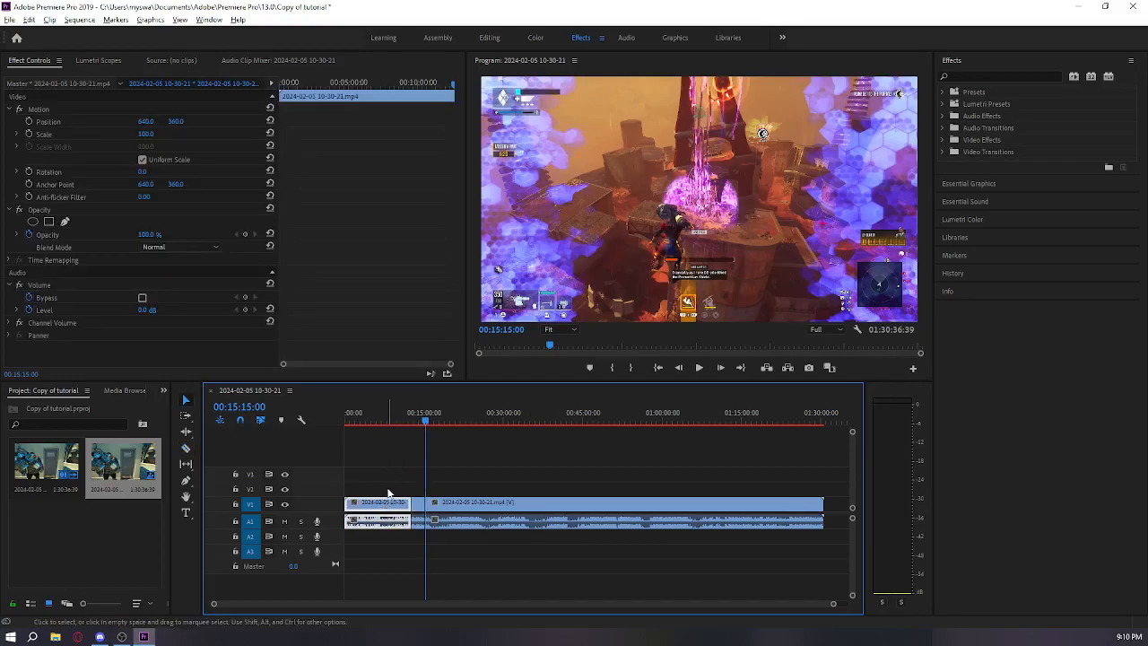
pyautogui.click(391, 490)
pyautogui.click(385, 503)
pyautogui.press('Delete')
pyautogui.click(485, 510)
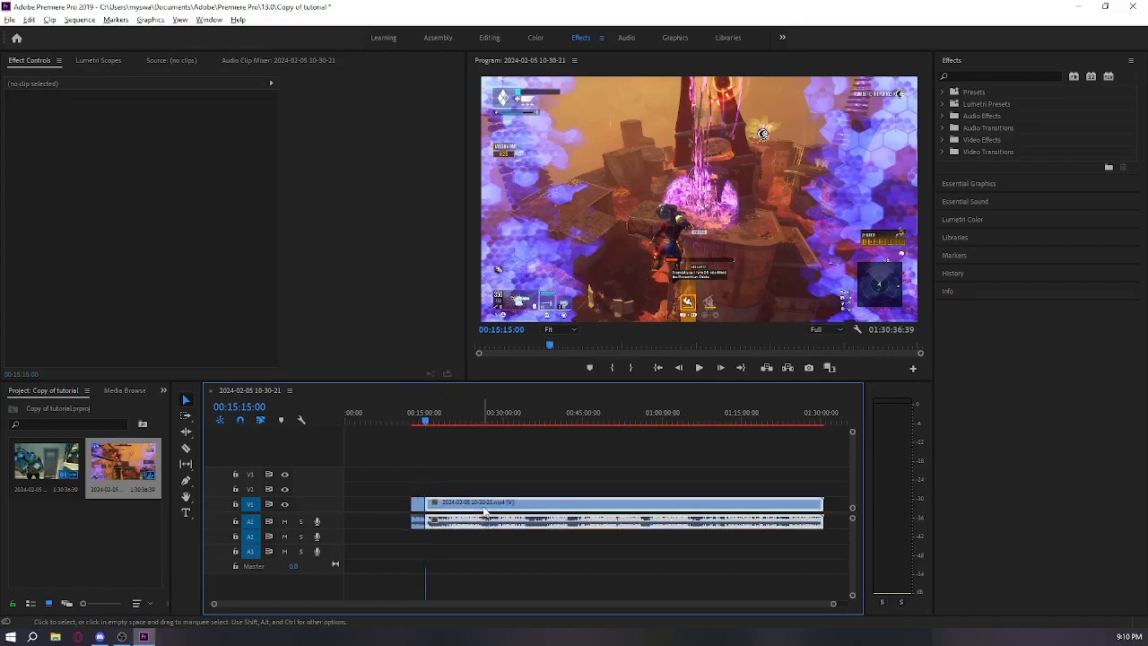
pyautogui.press('Delete')
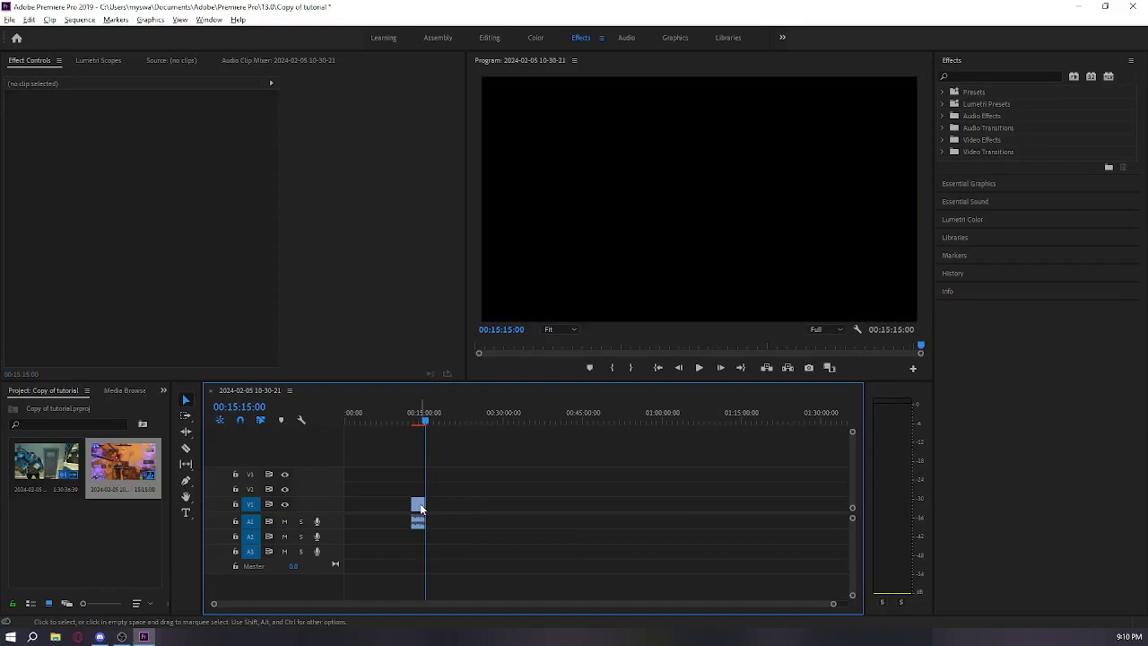
# Move the remaining segment to the start of the timeline, play its opening seconds and return the playhead to the beginning.
pyautogui.moveTo(419, 504); pyautogui.dragTo(346, 471)
pyautogui.click(349, 418)
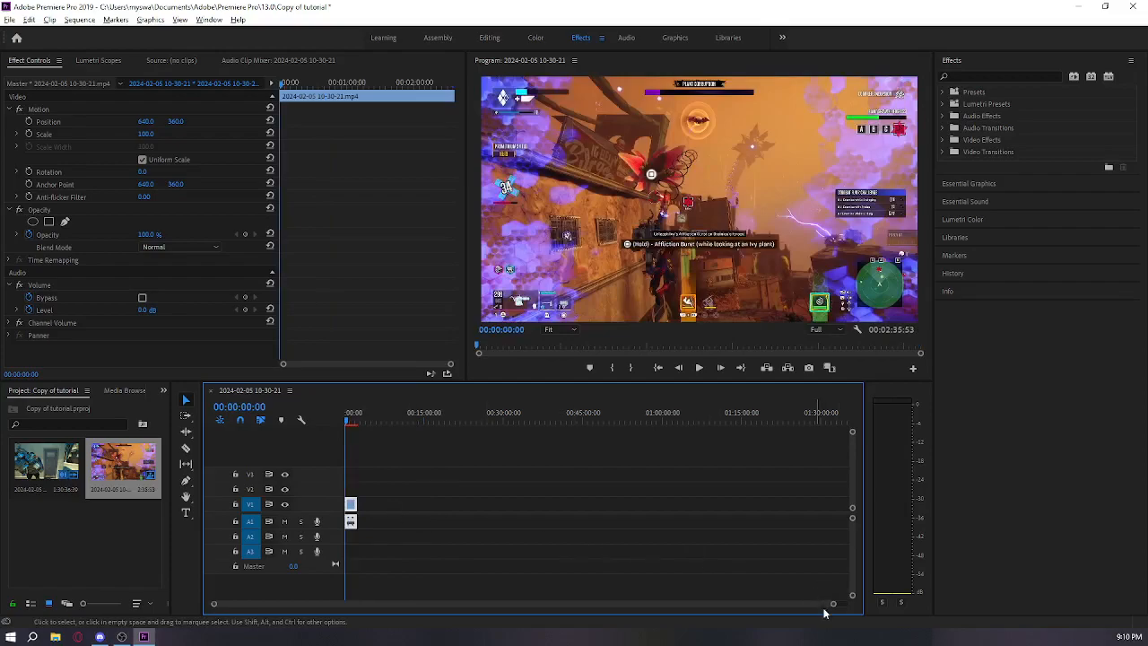
pyautogui.moveTo(831, 606); pyautogui.dragTo(622, 587)
pyautogui.press('space')
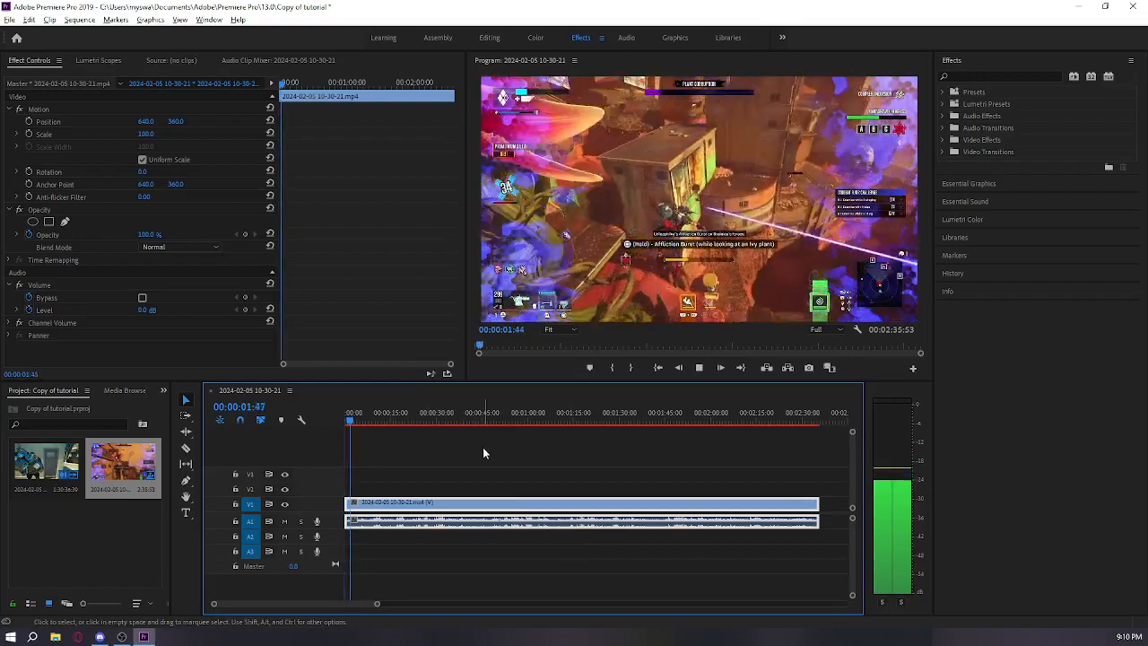
pyautogui.press('space')
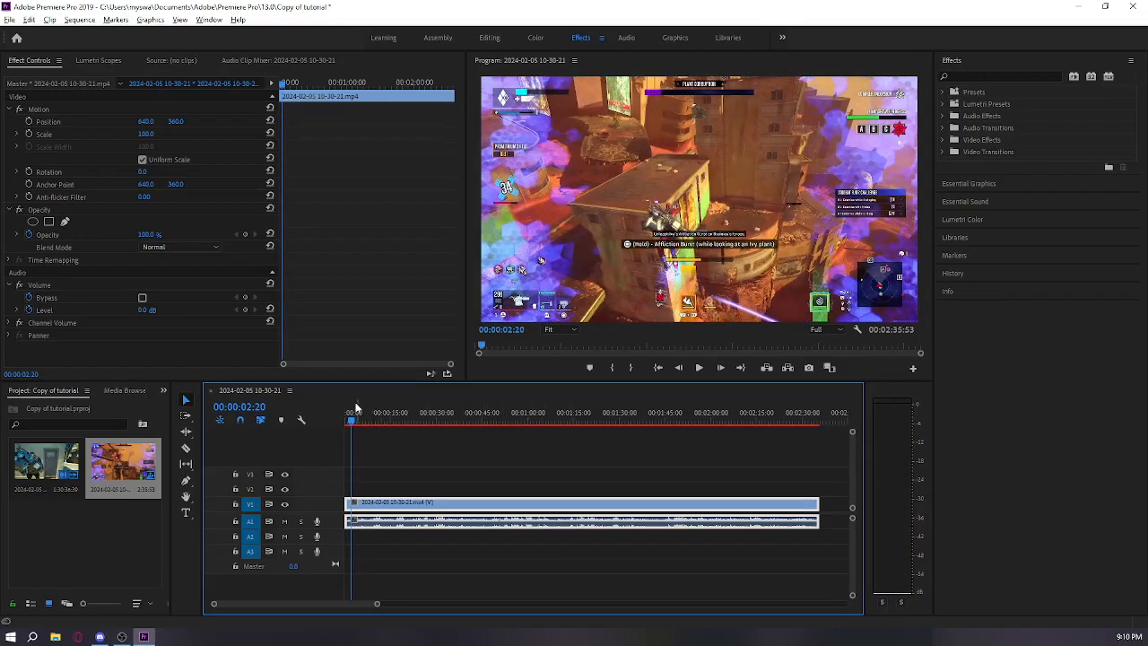
pyautogui.press('Home')
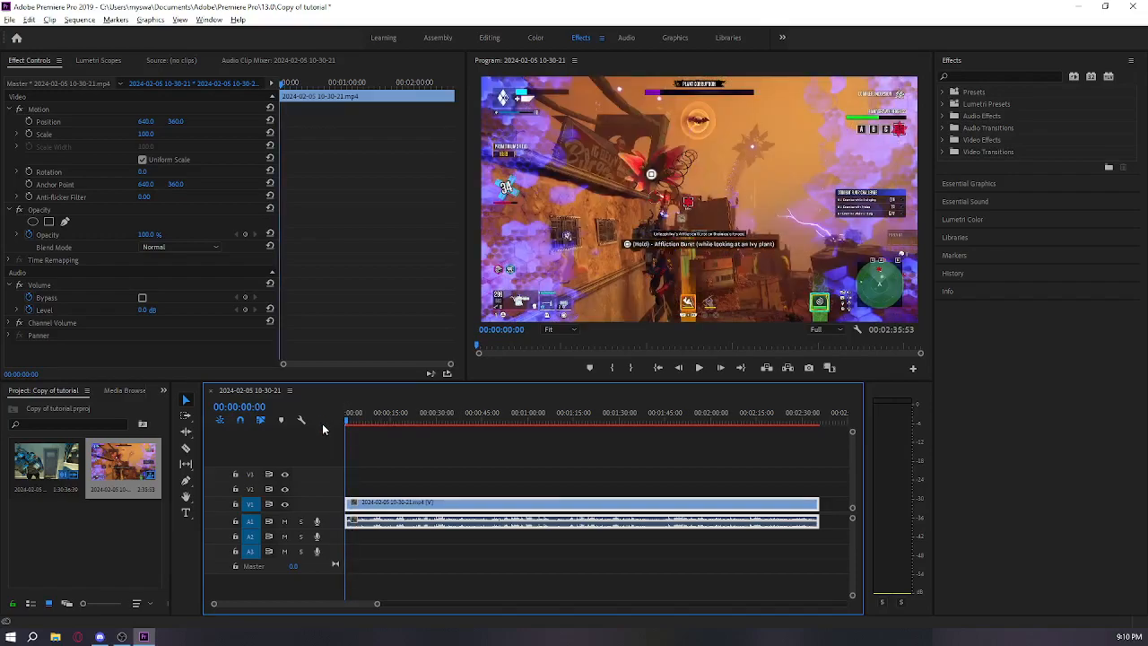
pyautogui.click(453, 491)
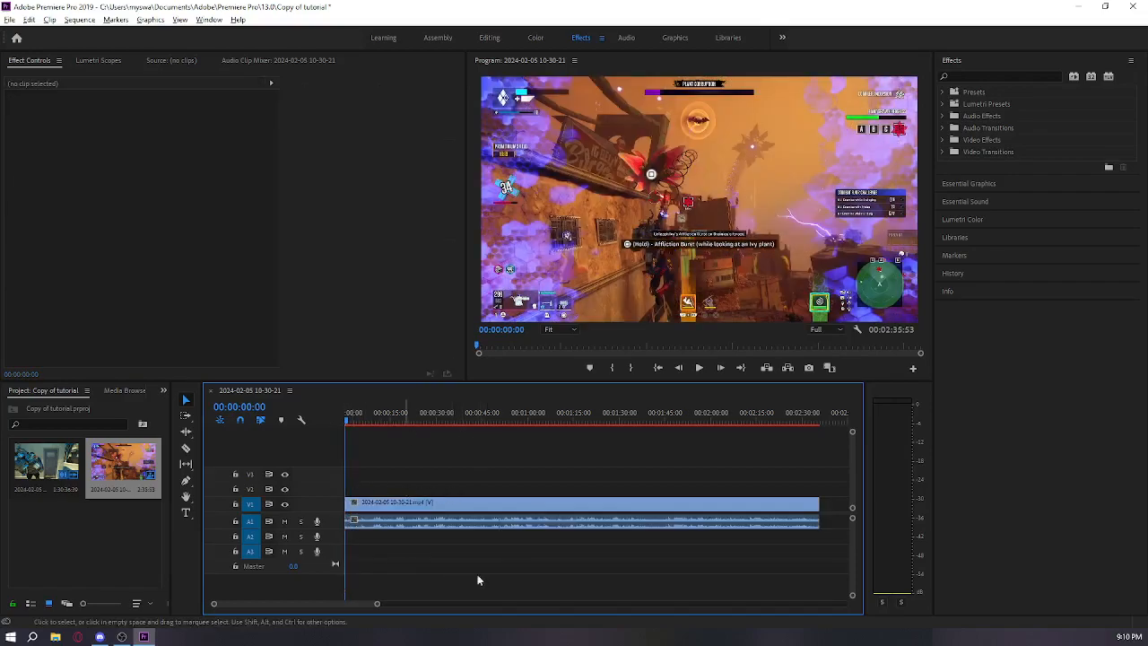
pyautogui.click(388, 523)
pyautogui.click(421, 463)
pyautogui.moveTo(414, 464); pyautogui.dragTo(504, 513)
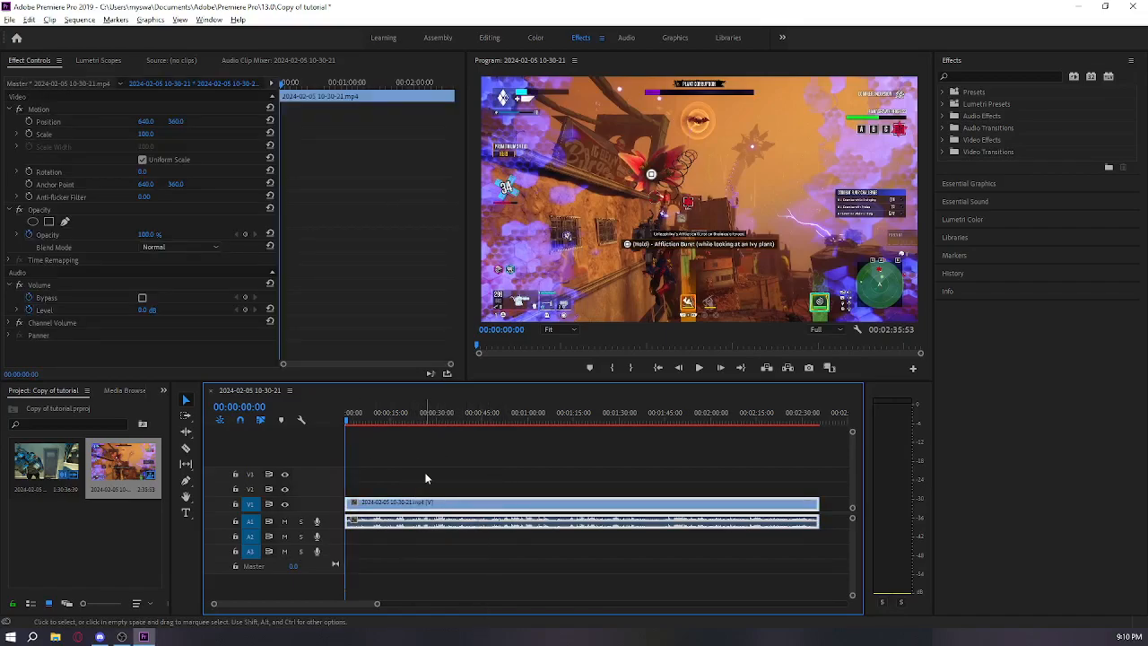
pyautogui.moveTo(426, 478); pyautogui.dragTo(536, 592)
pyautogui.click(503, 484)
# Lower the gameplay clip's audio gain with a negative Adjust Gain value and play the opening seconds.
pyautogui.click(505, 509)
pyautogui.rightClick(505, 511)
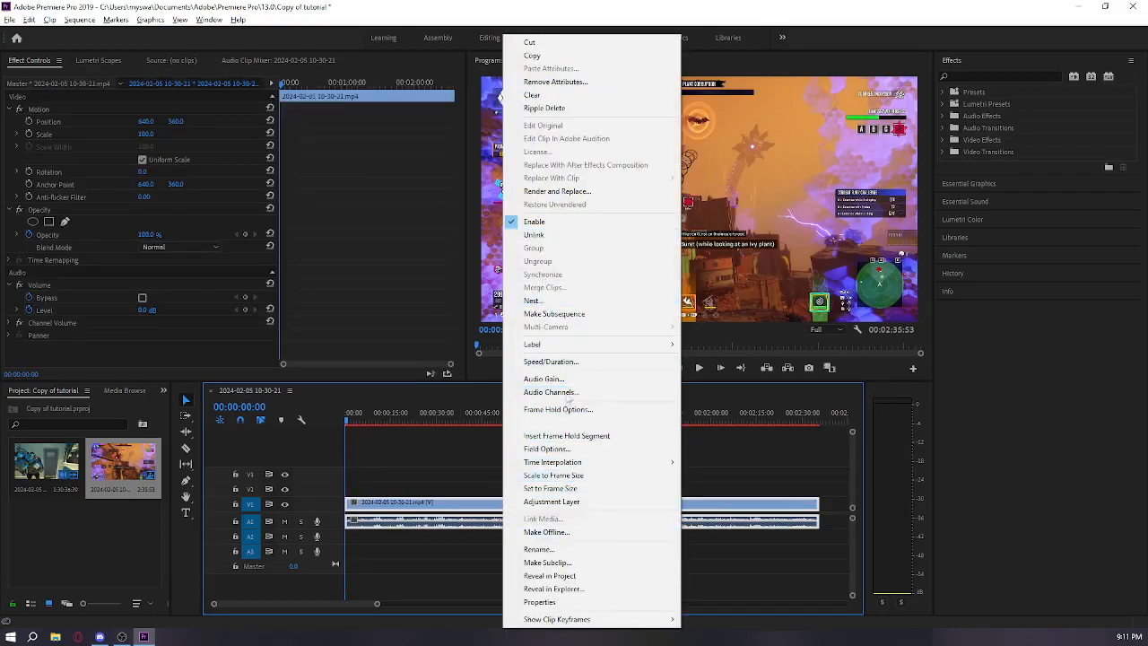
pyautogui.click(568, 379)
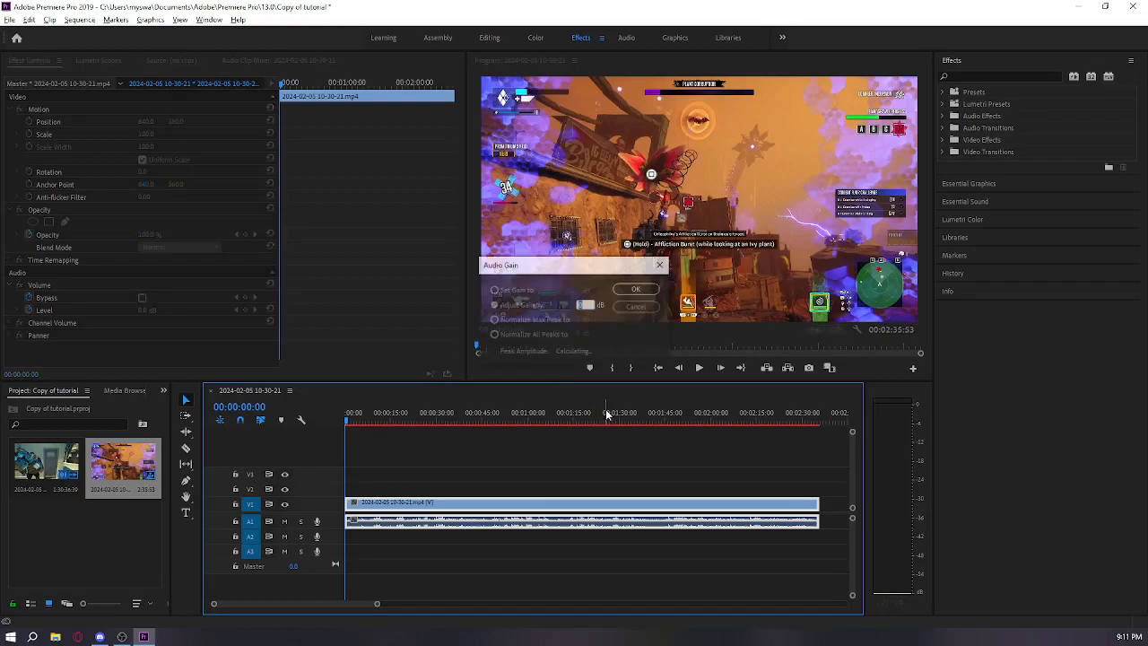
pyautogui.write('-')
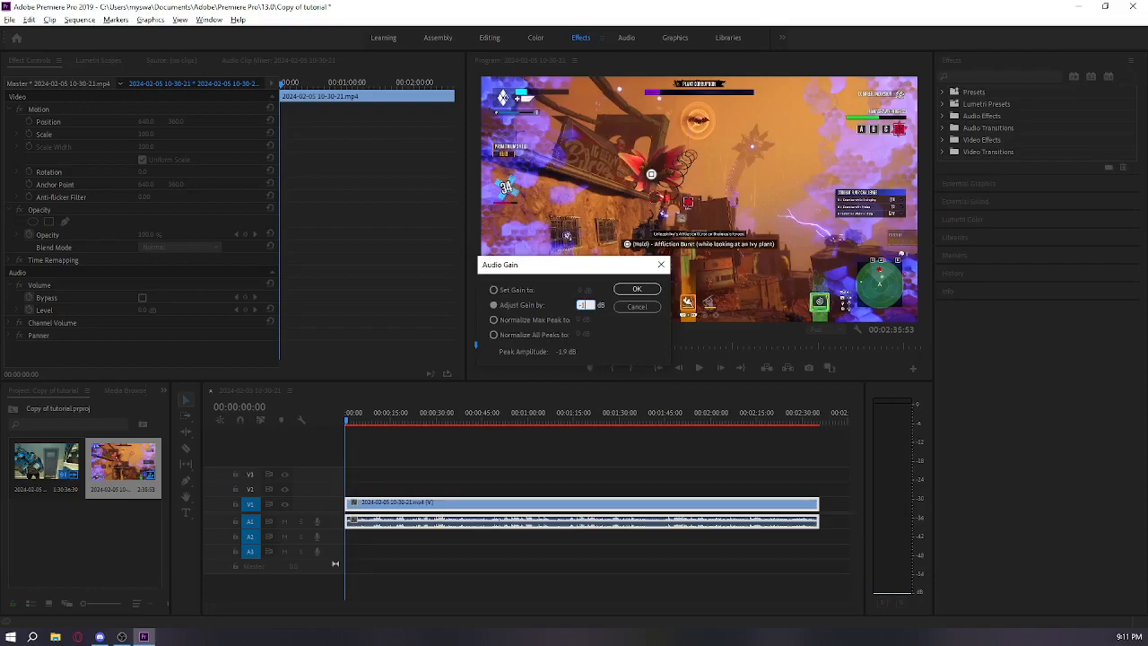
pyautogui.press('Return')
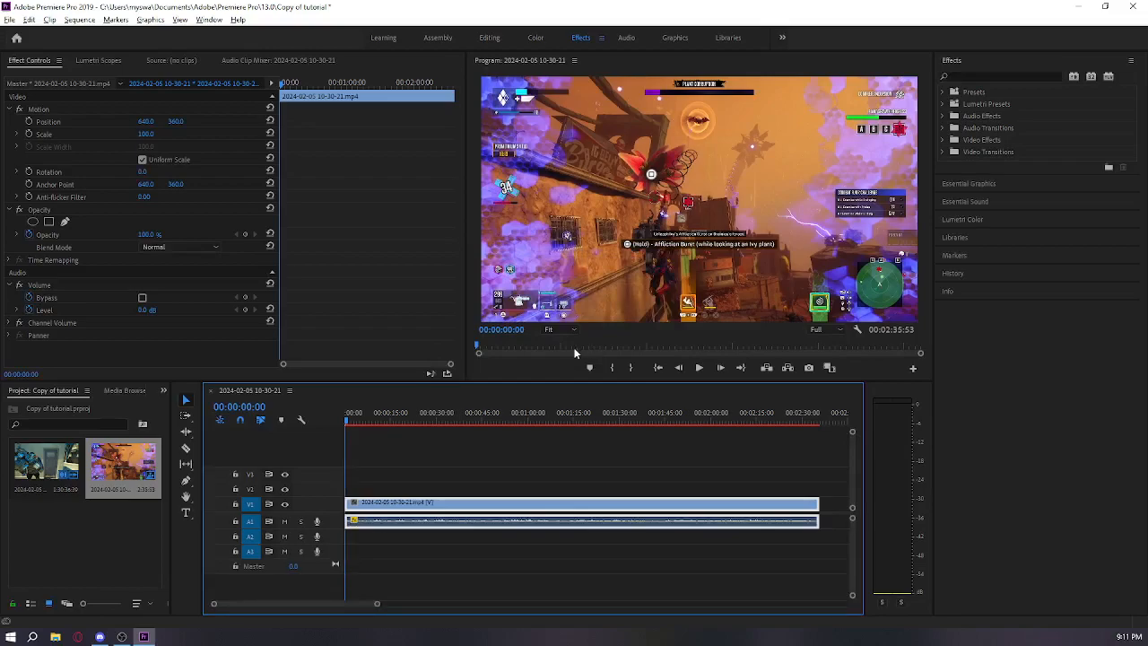
pyautogui.press('space')
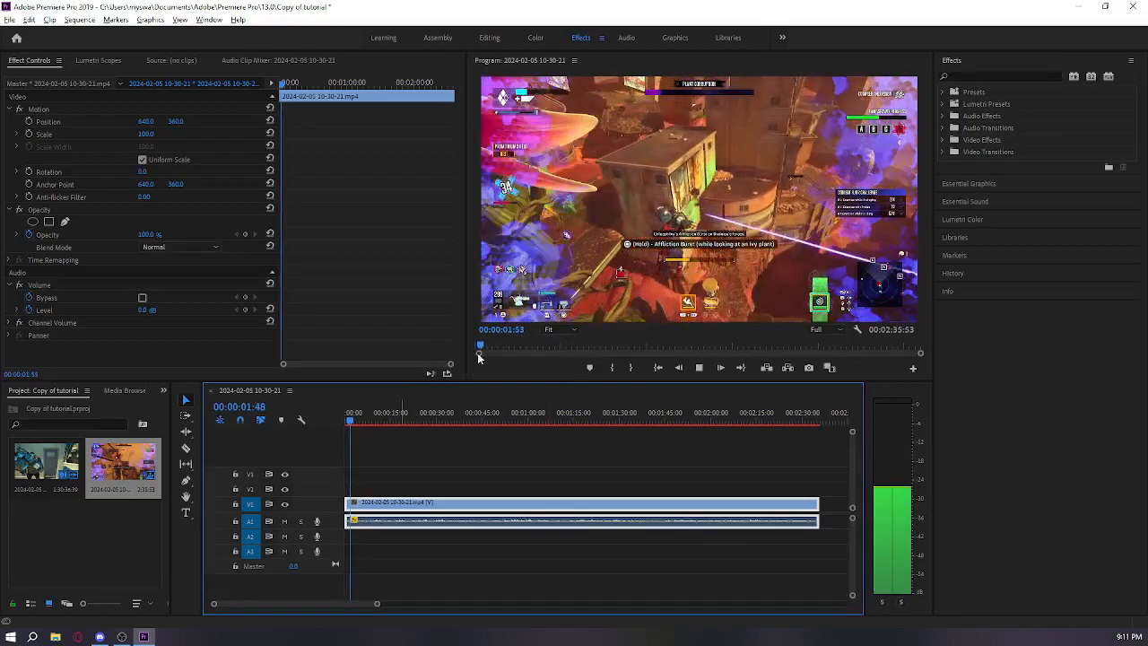
pyautogui.press('space')
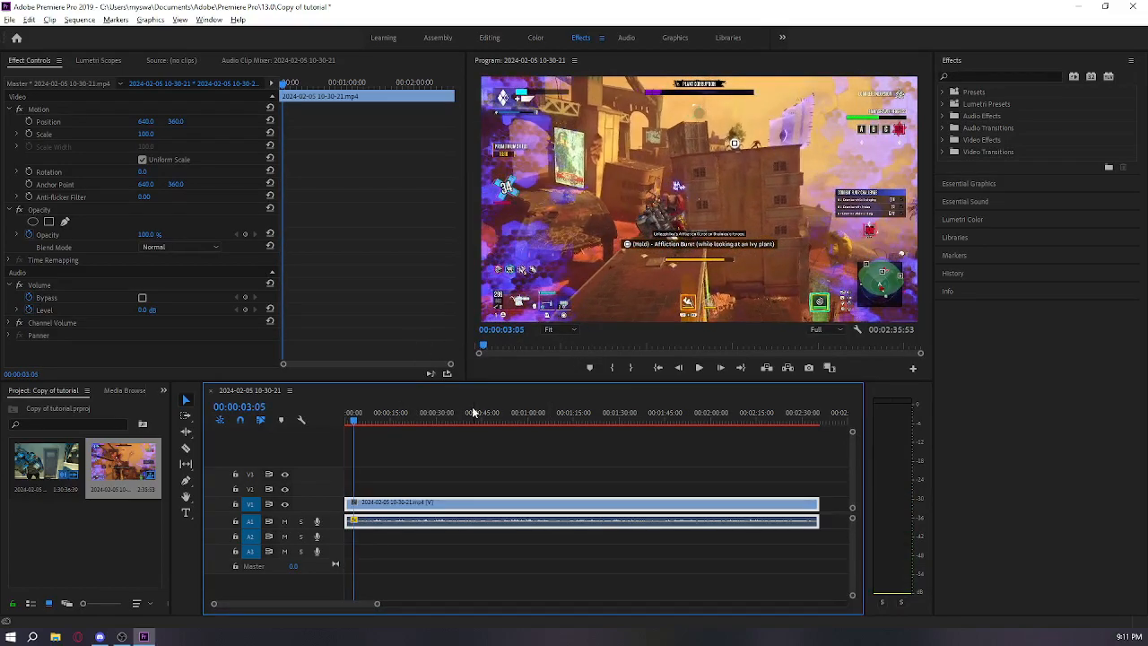
# Try unlinking the gameplay clip's audio from its video and deleting the audio, and undo both changes.
pyautogui.click(462, 486)
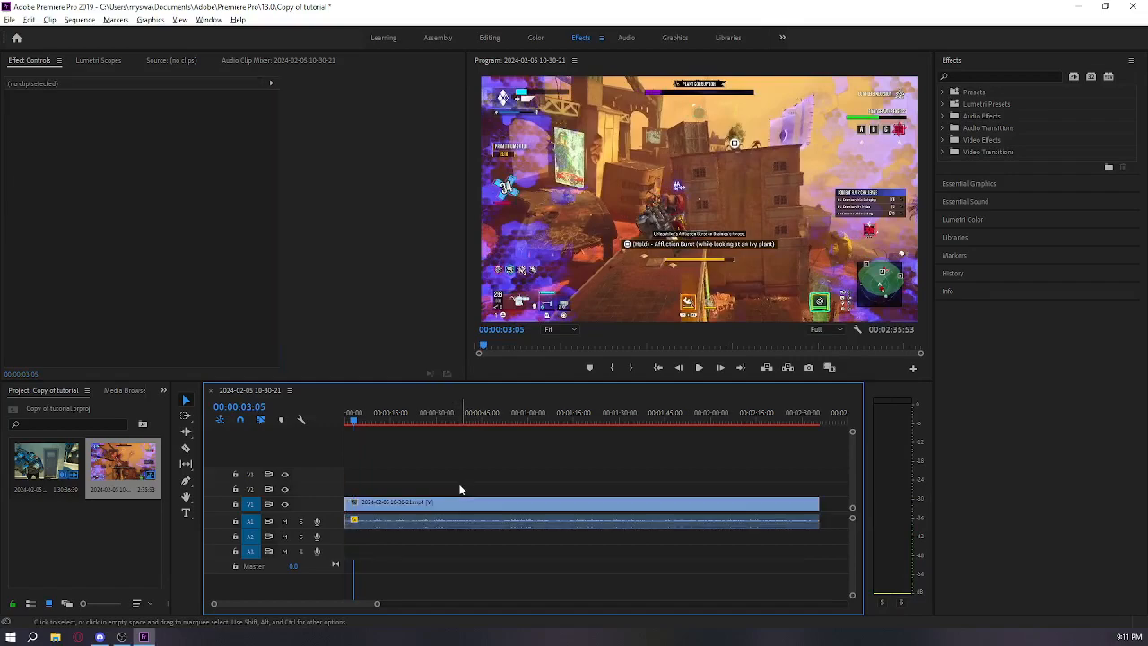
pyautogui.click(396, 508)
pyautogui.rightClick(406, 509)
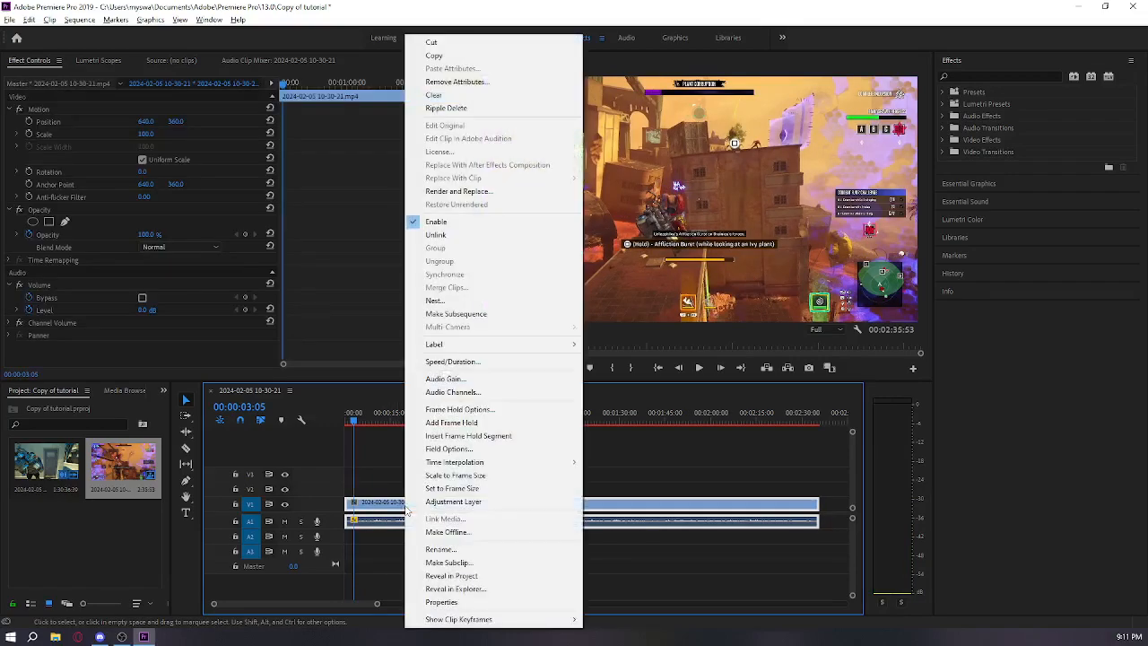
pyautogui.click(492, 238)
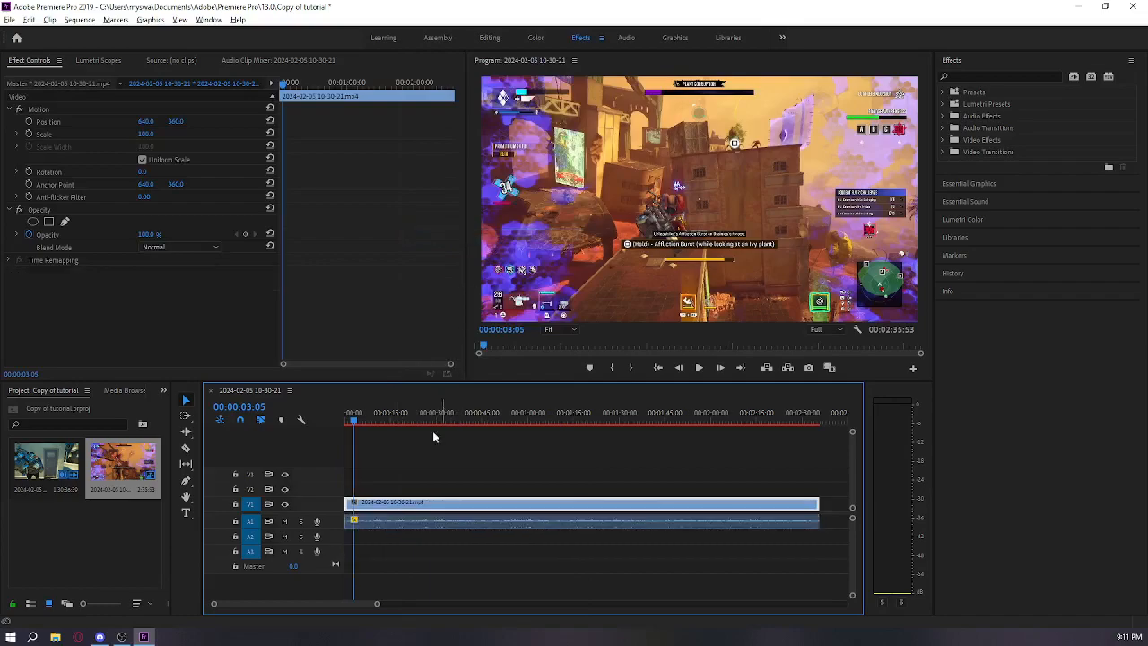
pyautogui.click(401, 521)
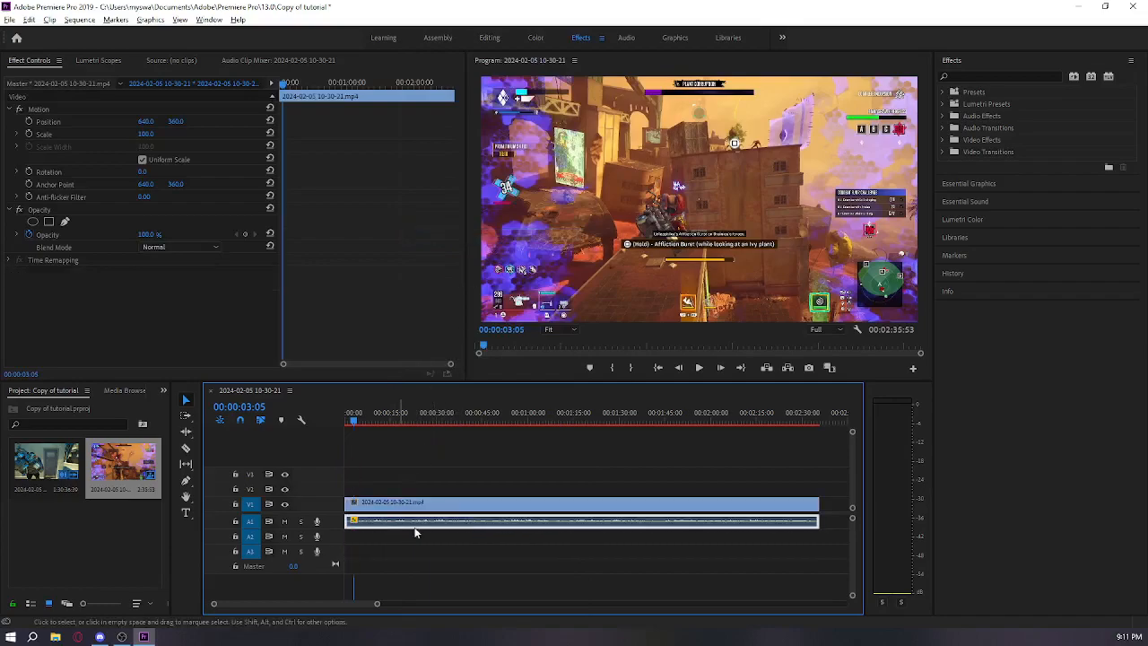
pyautogui.click(459, 552)
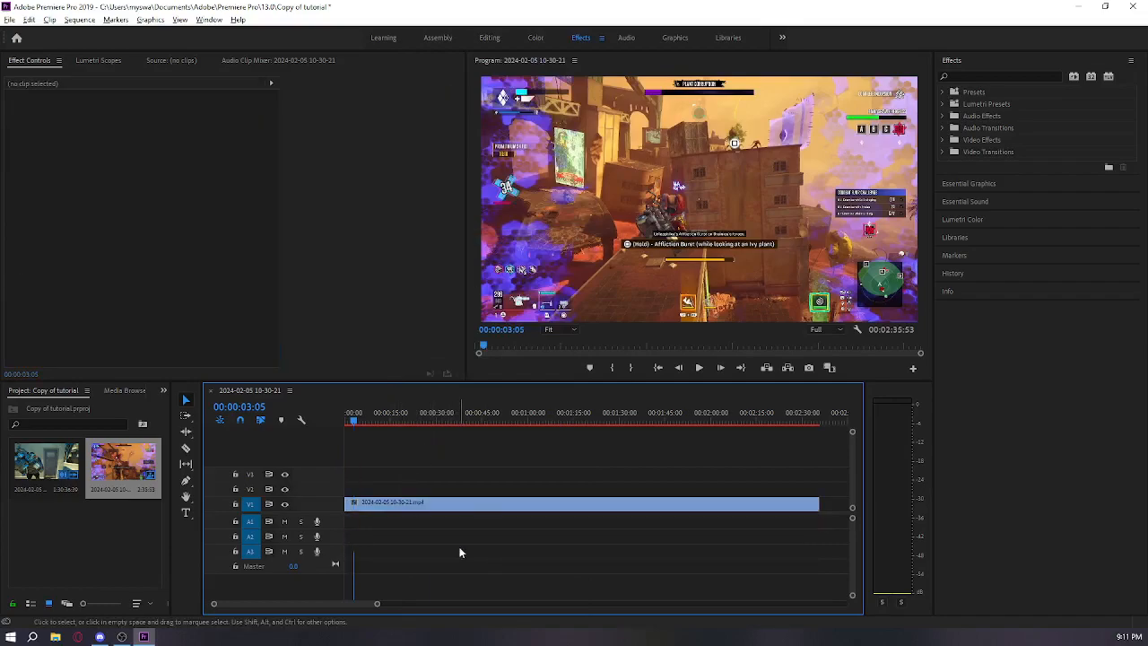
pyautogui.rightClick(393, 523)
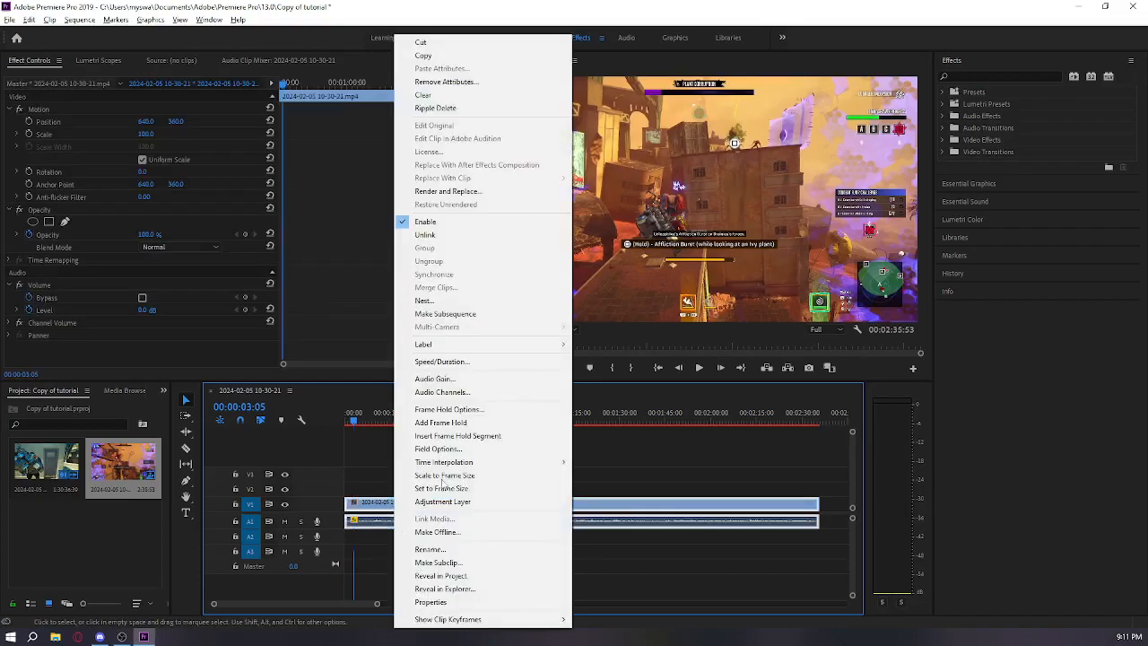
pyautogui.click(719, 443)
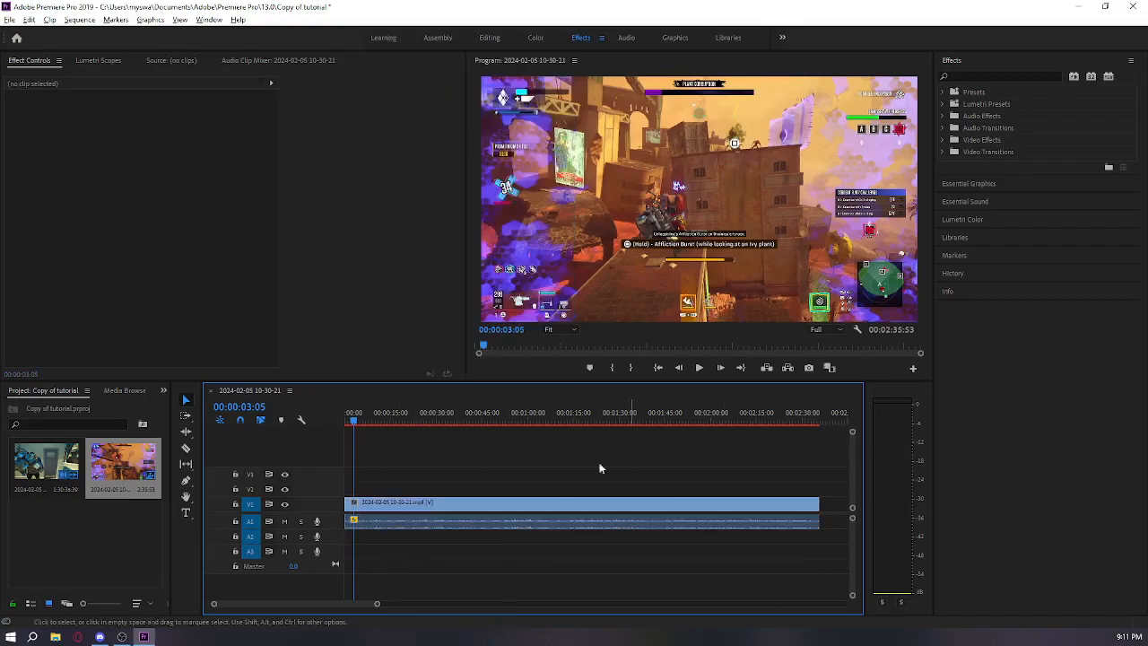
# Set the gameplay clip's audio gain to 10 dB and play it briefly.
pyautogui.click(506, 518)
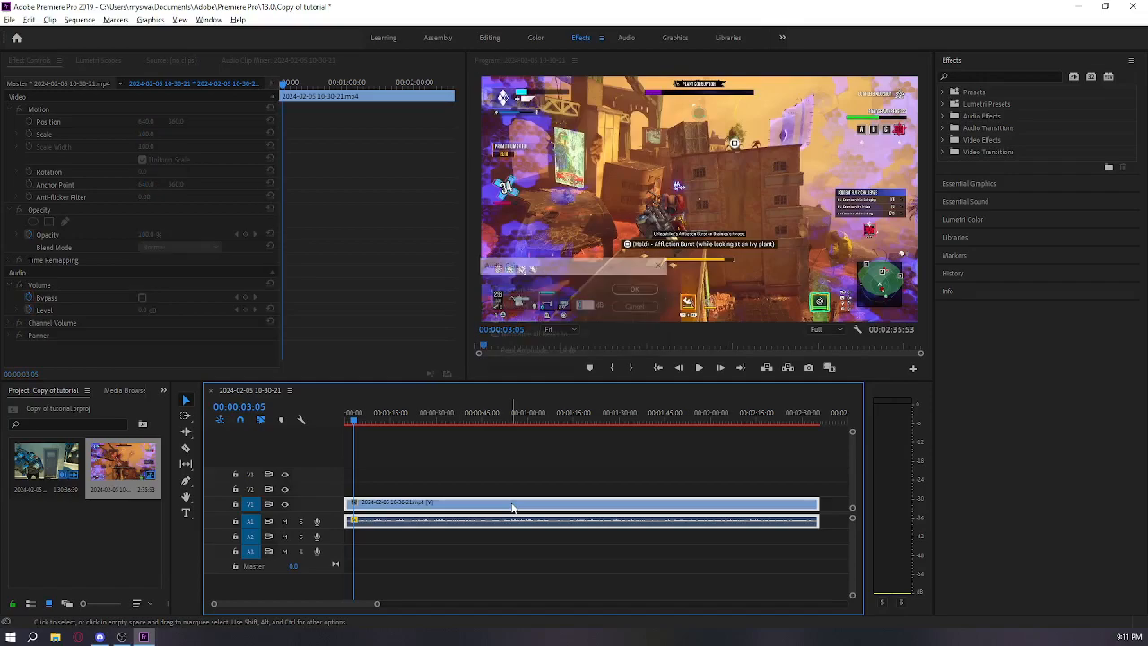
pyautogui.press('g')
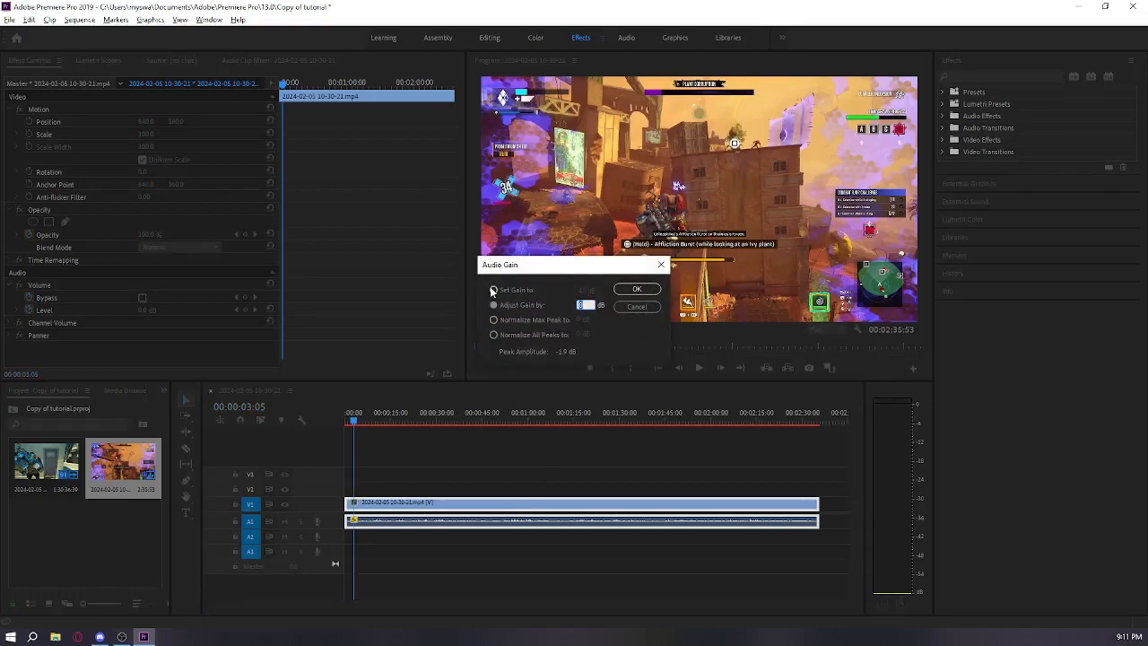
pyautogui.write('40')
pyautogui.press('BackSpace')
pyautogui.press('BackSpace')
pyautogui.click(512, 294)
pyautogui.click(583, 289)
pyautogui.write('10')
pyautogui.press('Return')
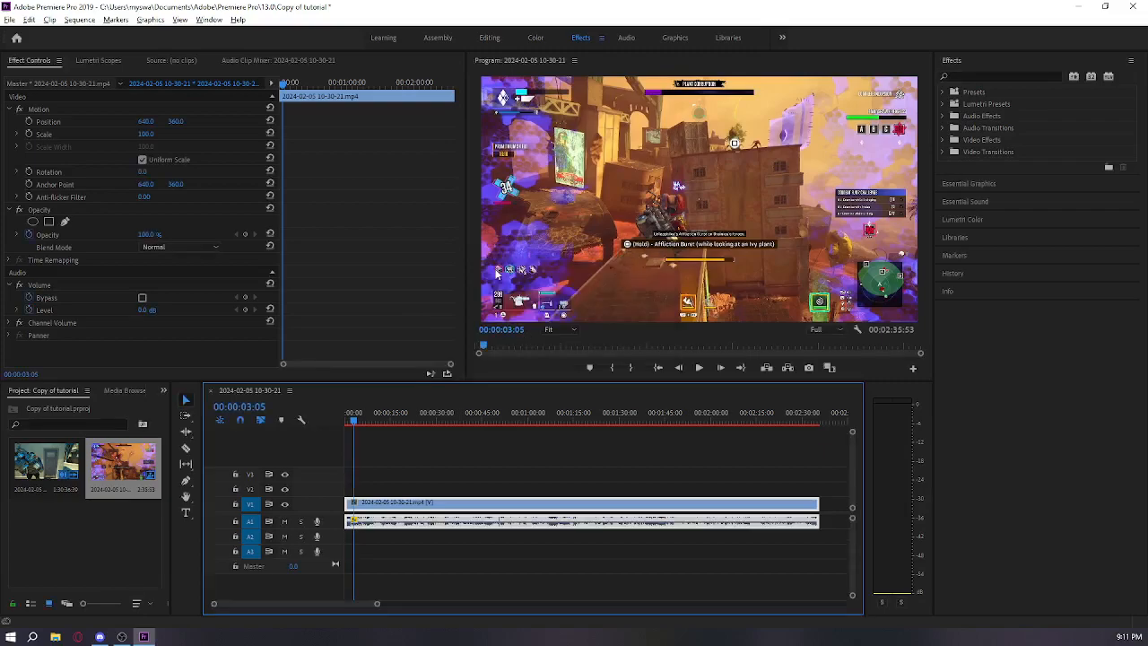
pyautogui.press('space')
pyautogui.press('space')
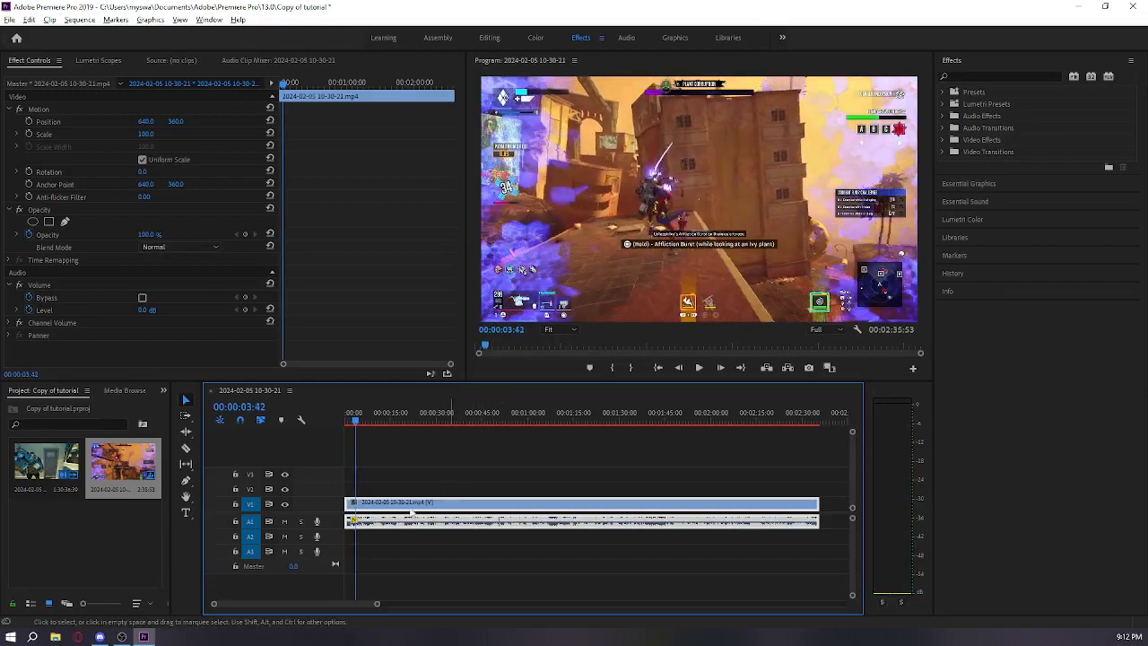
# Unlink and delete the gameplay clip's audio, keeping its video, and check playback from the start of the timeline.
pyautogui.moveTo(356, 414); pyautogui.dragTo(315, 409)
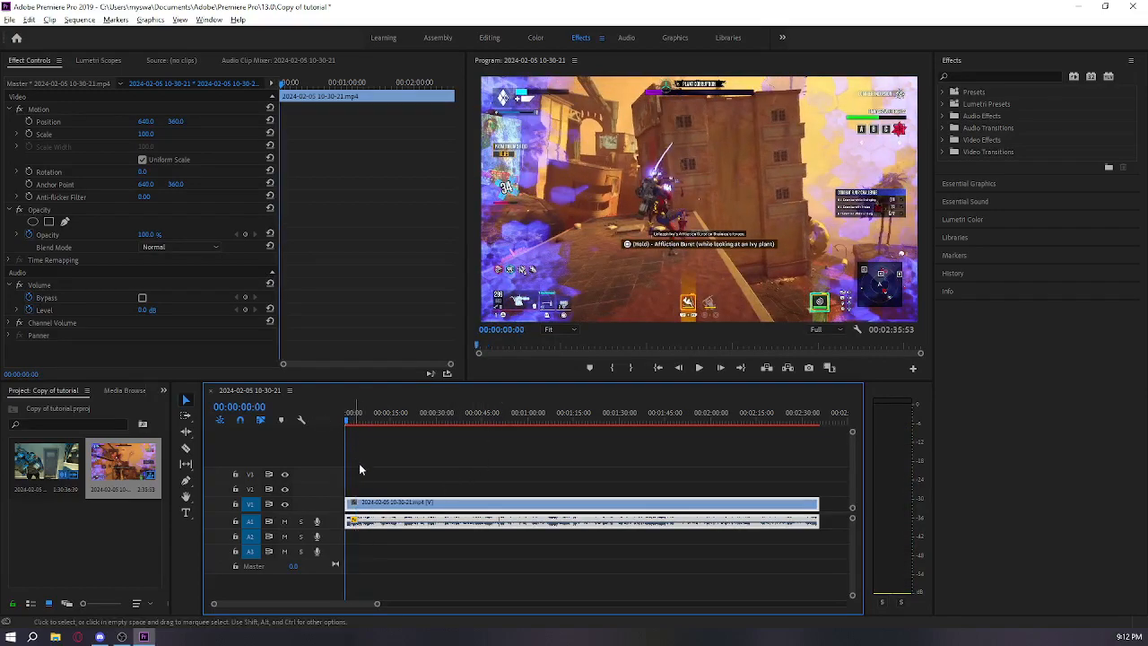
pyautogui.click(409, 488)
pyautogui.click(415, 504)
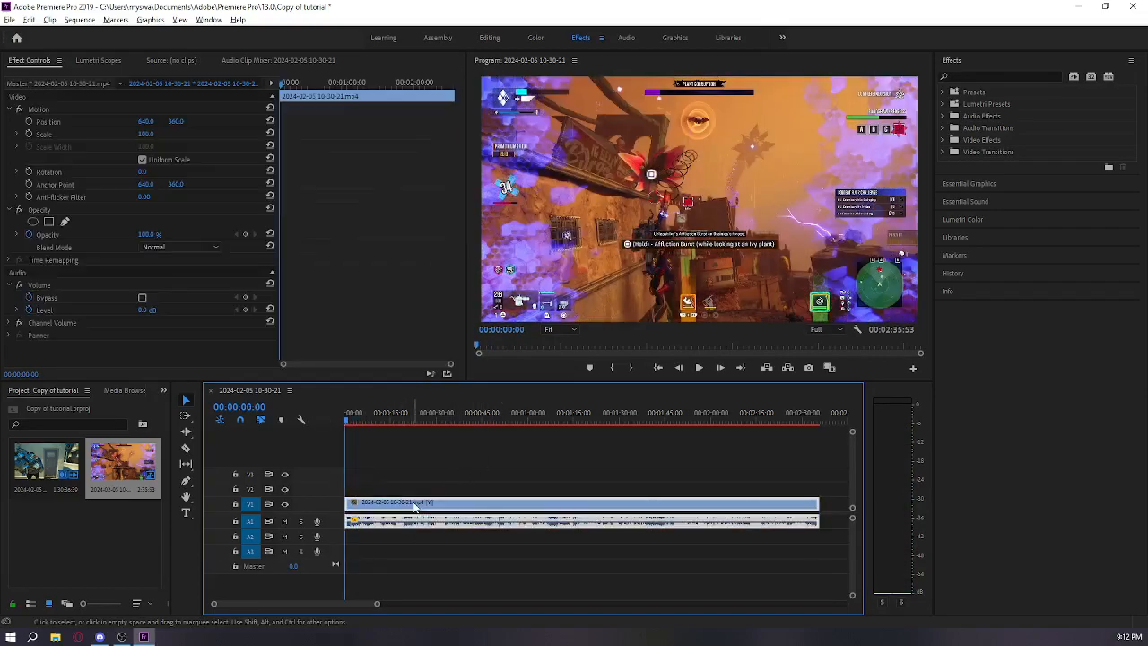
pyautogui.rightClick(414, 504)
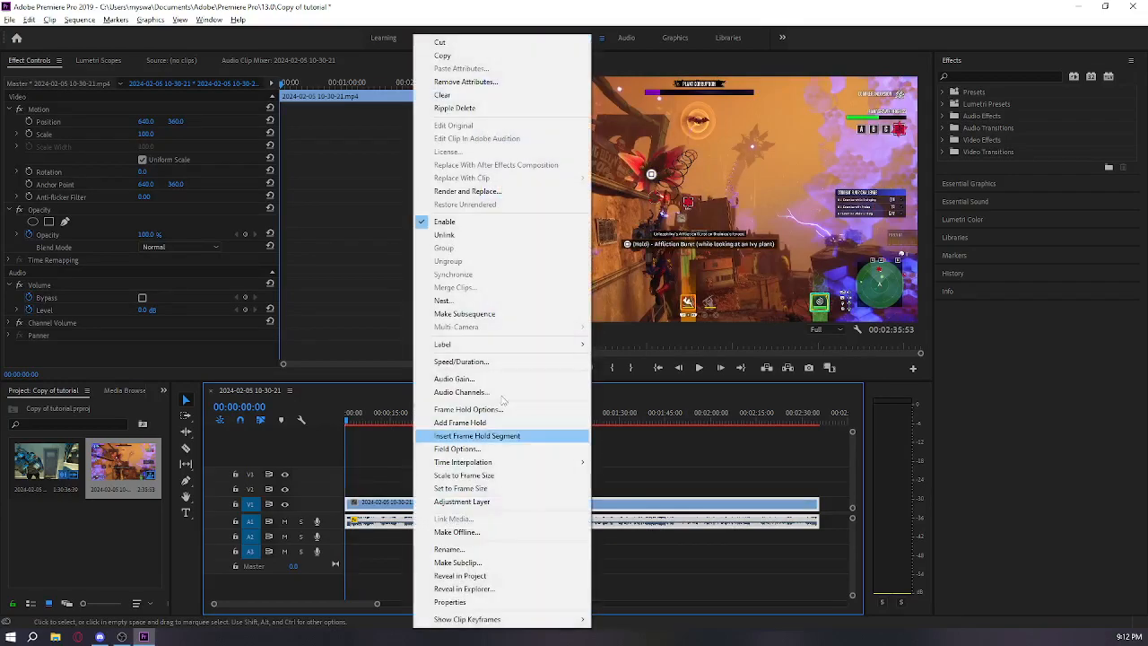
pyautogui.click(526, 243)
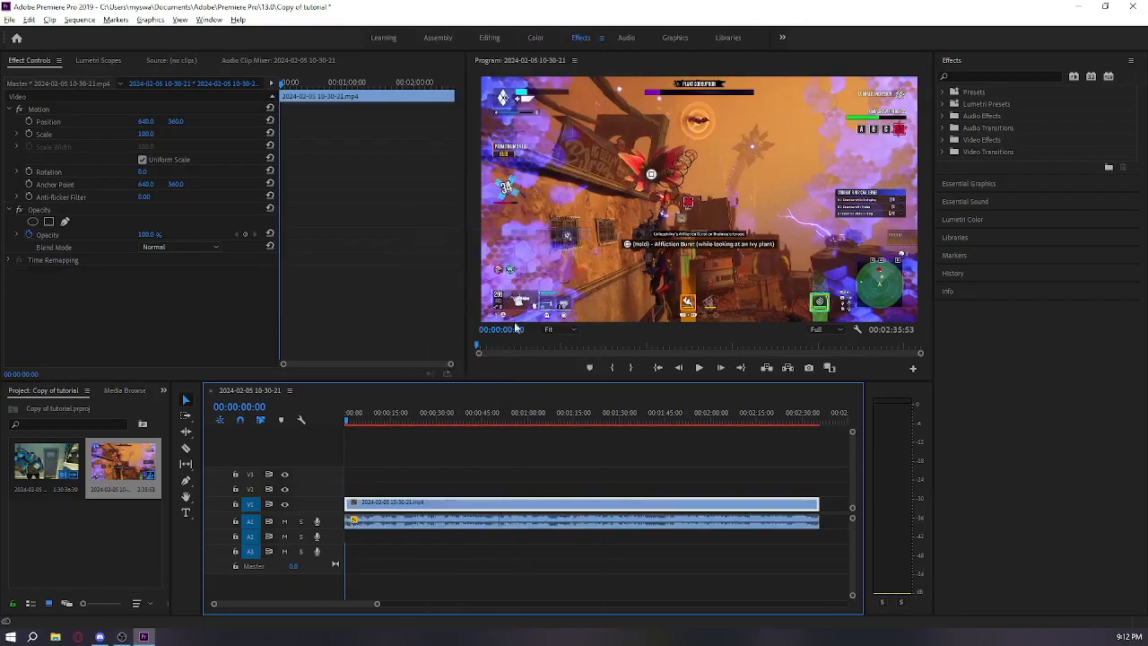
pyautogui.click(418, 524)
pyautogui.press('Delete')
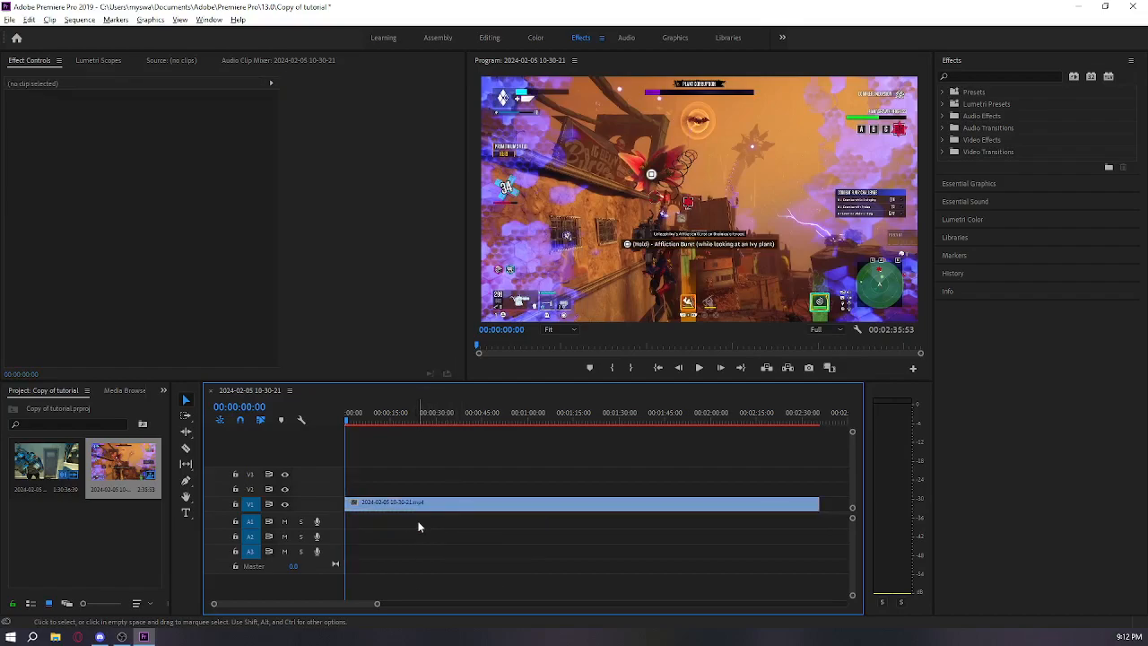
pyautogui.press('space')
pyautogui.press('space')
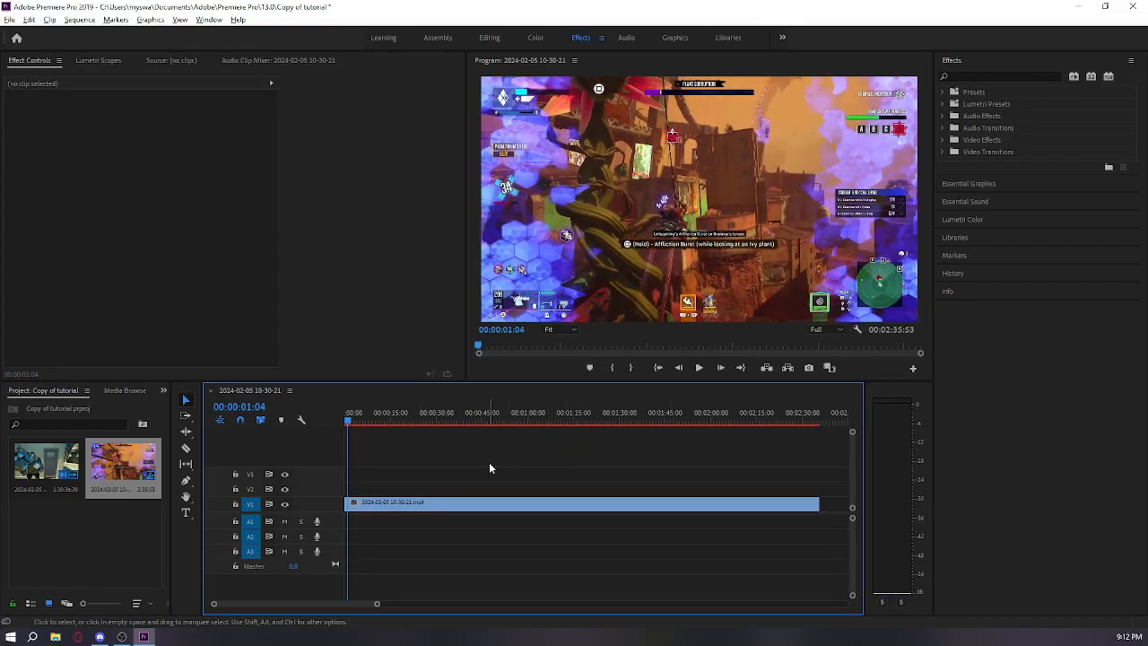
# Import the no-copyright background music video "Me Time by Avanti" from the Downloads folder.
pyautogui.hotkey('ctrl', 'i')
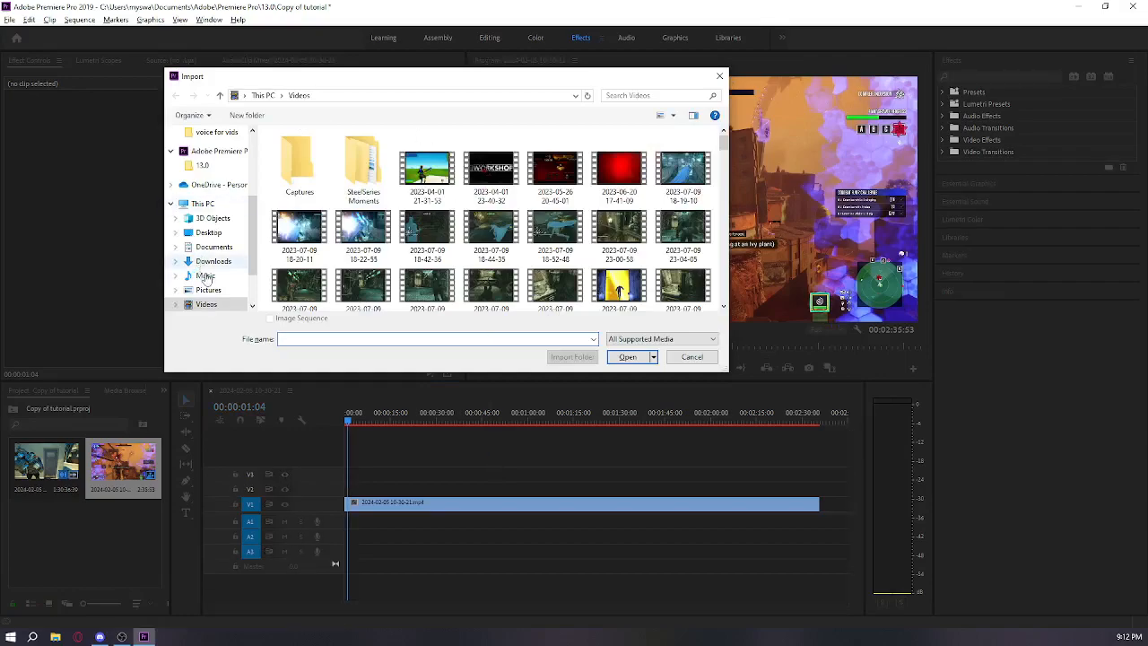
pyautogui.scroll(2, 207, 226)
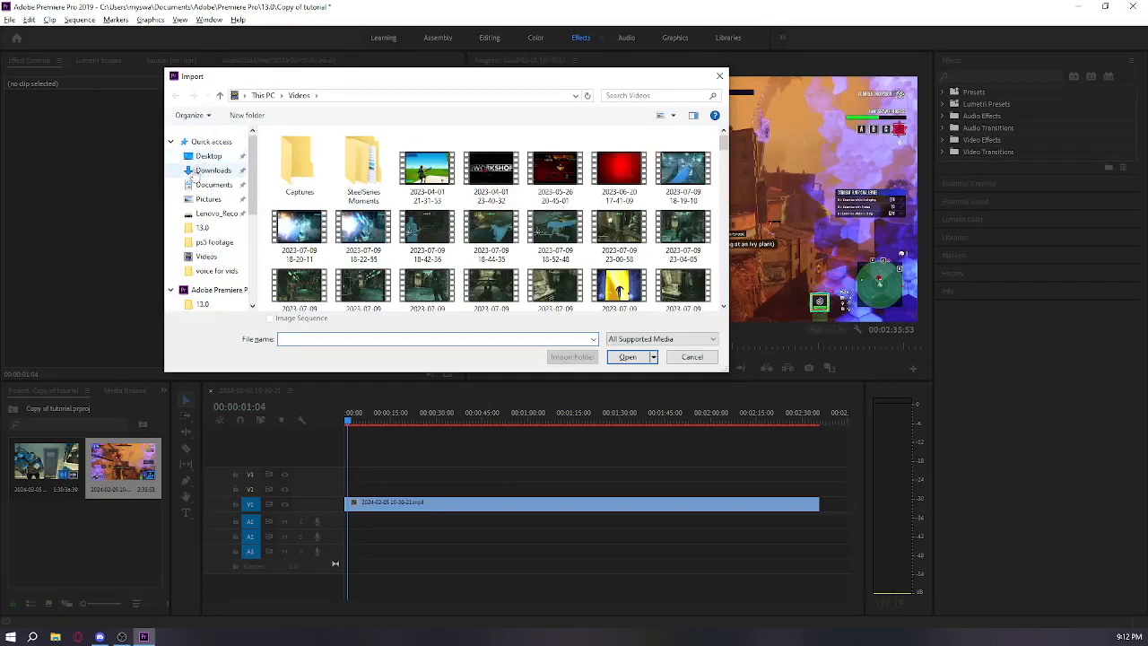
pyautogui.click(194, 171)
pyautogui.click(427, 170)
pyautogui.doubleClick(427, 170)
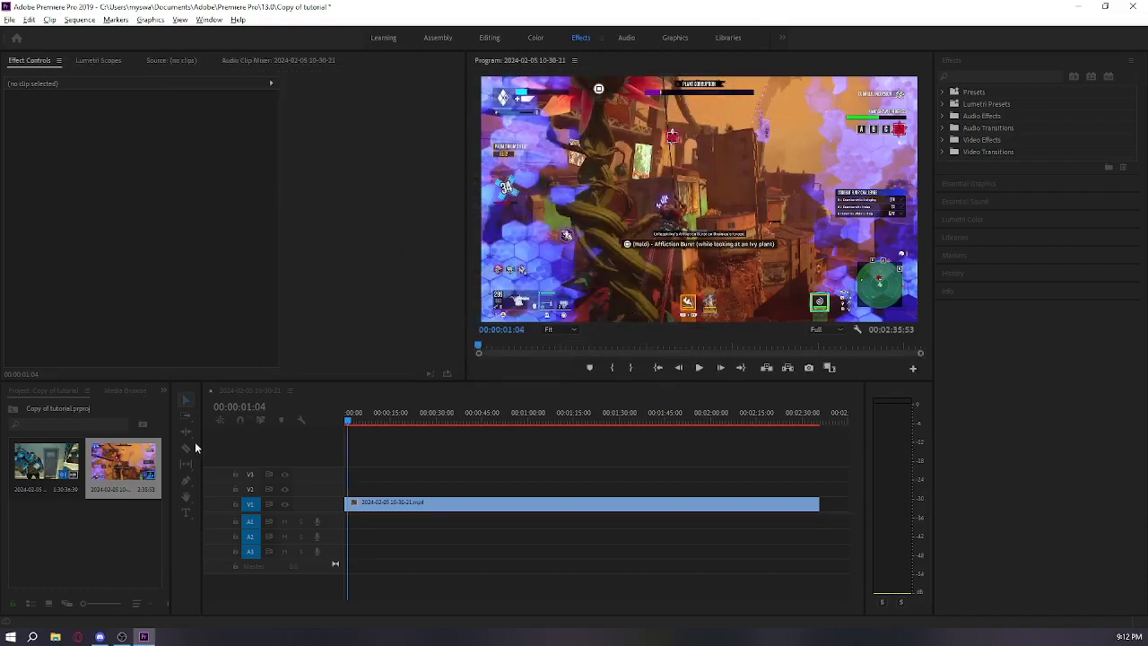
# Place the imported music video at the start of track V2 above the gameplay clip, with its audio on A2, and play it briefly.
pyautogui.moveTo(31, 542); pyautogui.dragTo(327, 502)
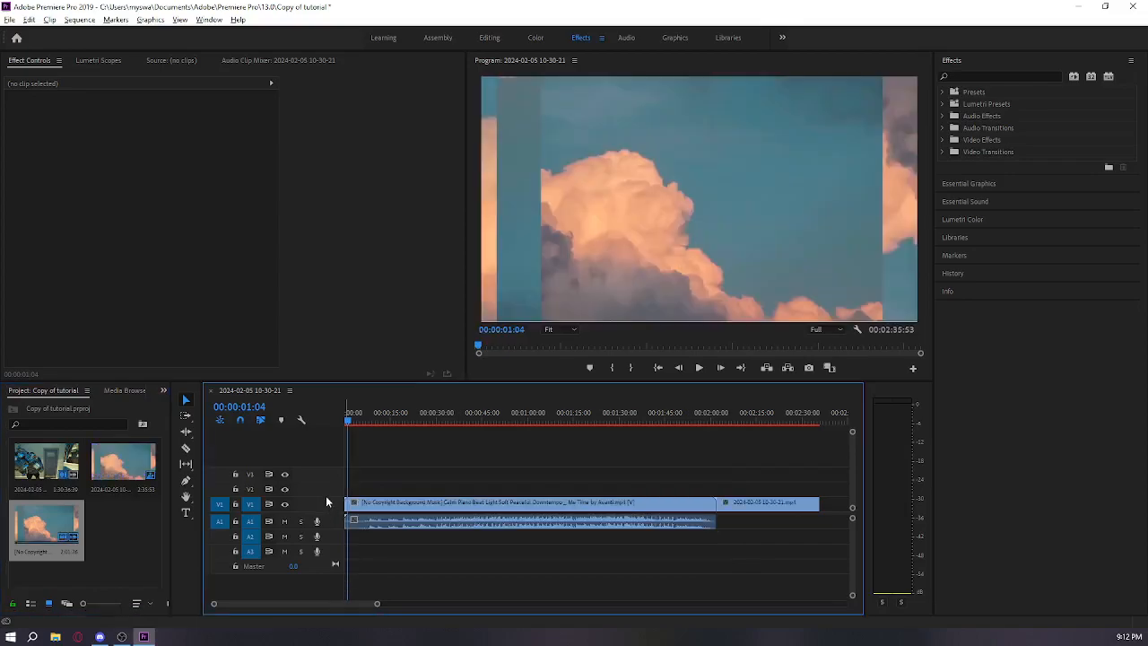
pyautogui.hotkey('ctrl', 'z')
pyautogui.moveTo(59, 530); pyautogui.dragTo(350, 490)
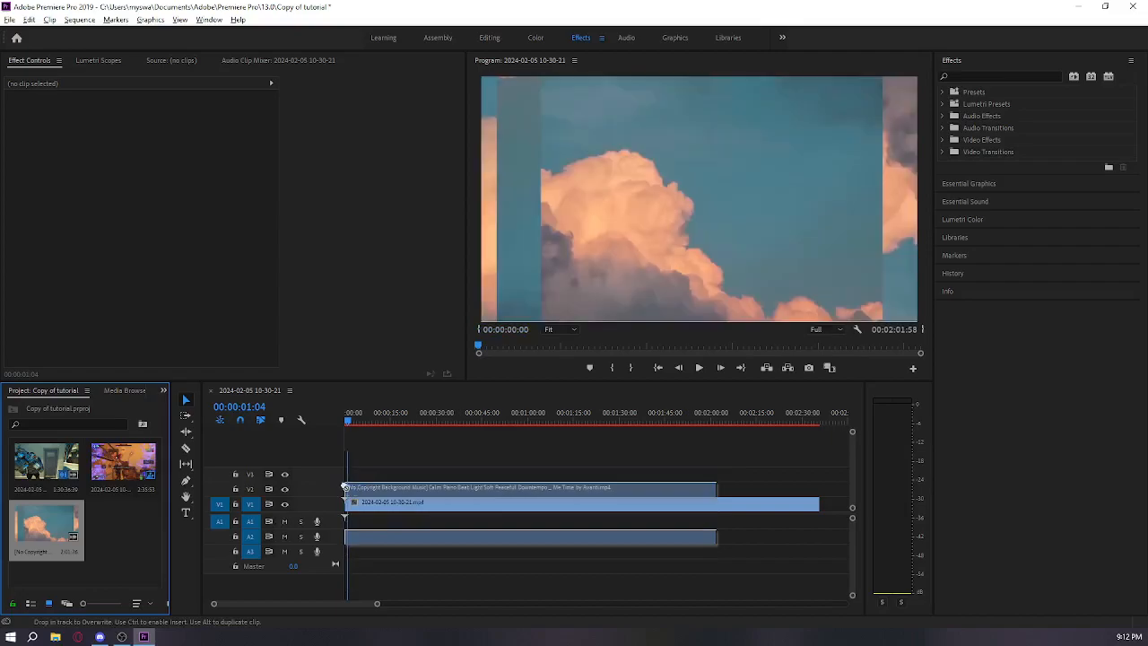
pyautogui.press('space')
pyautogui.press('space')
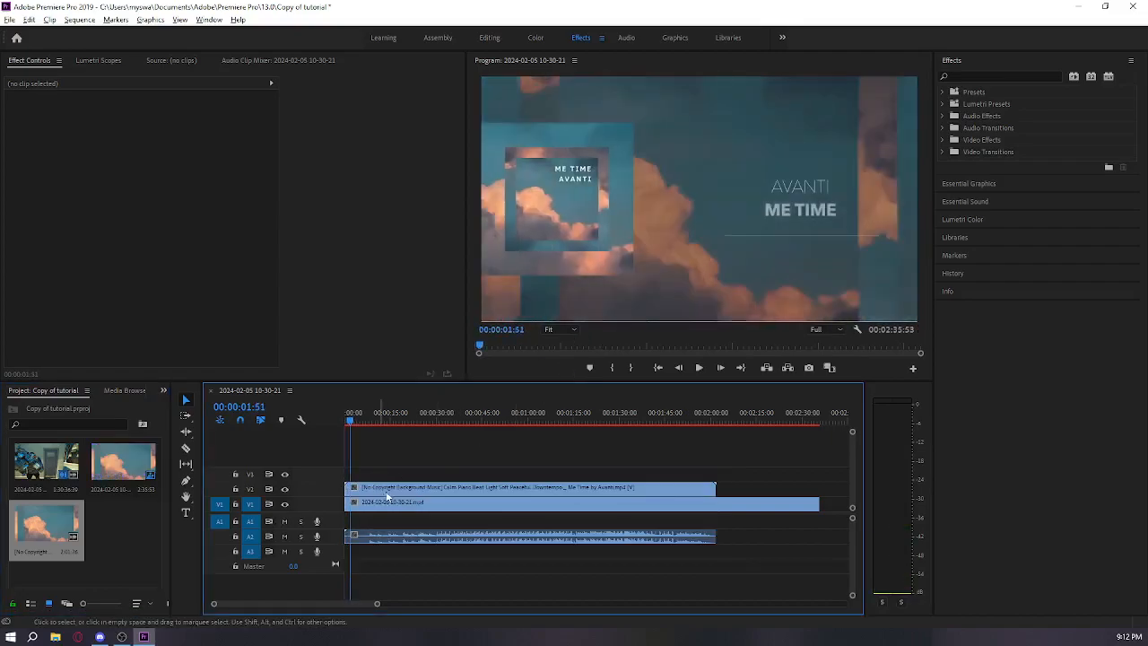
# Unlink the music clip and delete its video part, keeping only the audio, and play the result over the gameplay.
pyautogui.click(389, 495)
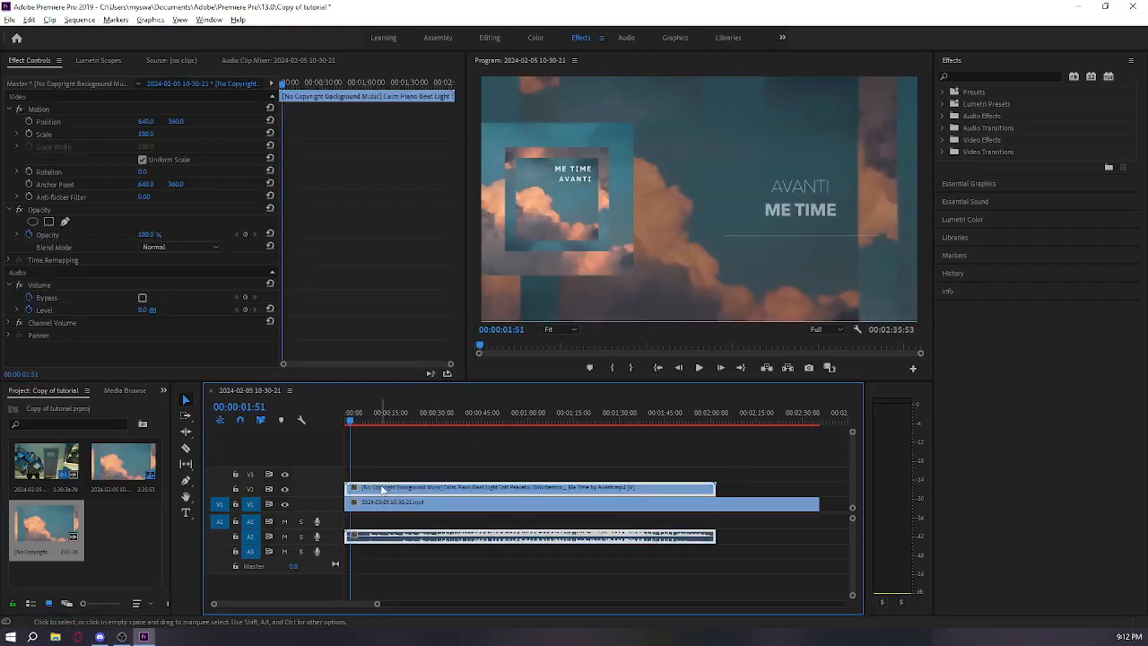
pyautogui.rightClick(382, 489)
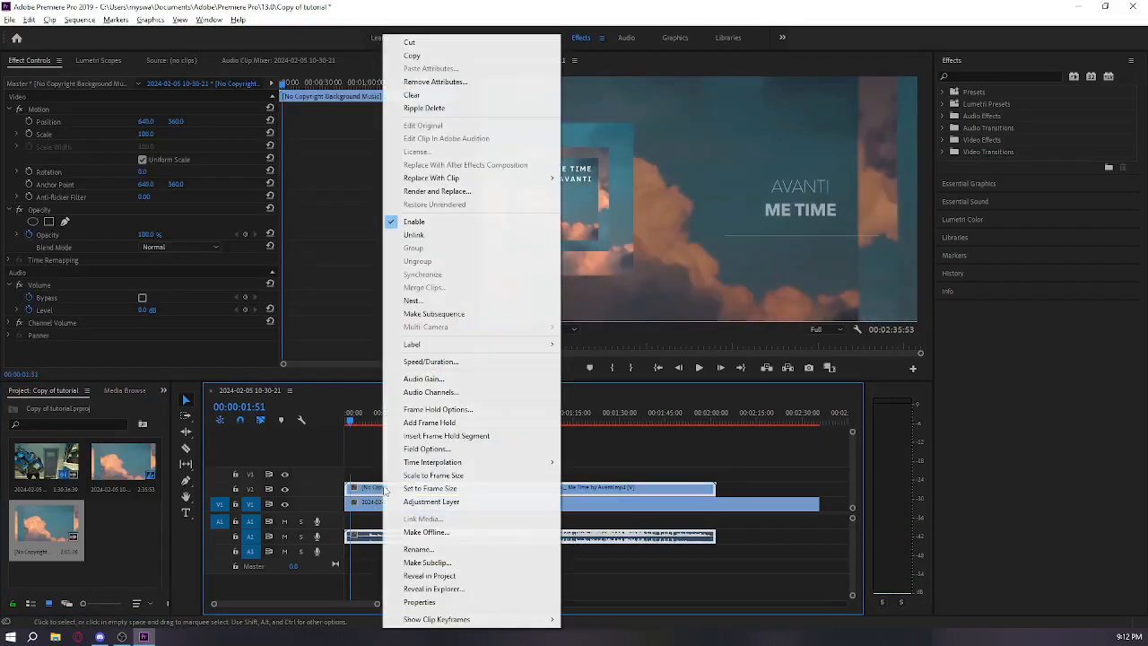
pyautogui.click(454, 237)
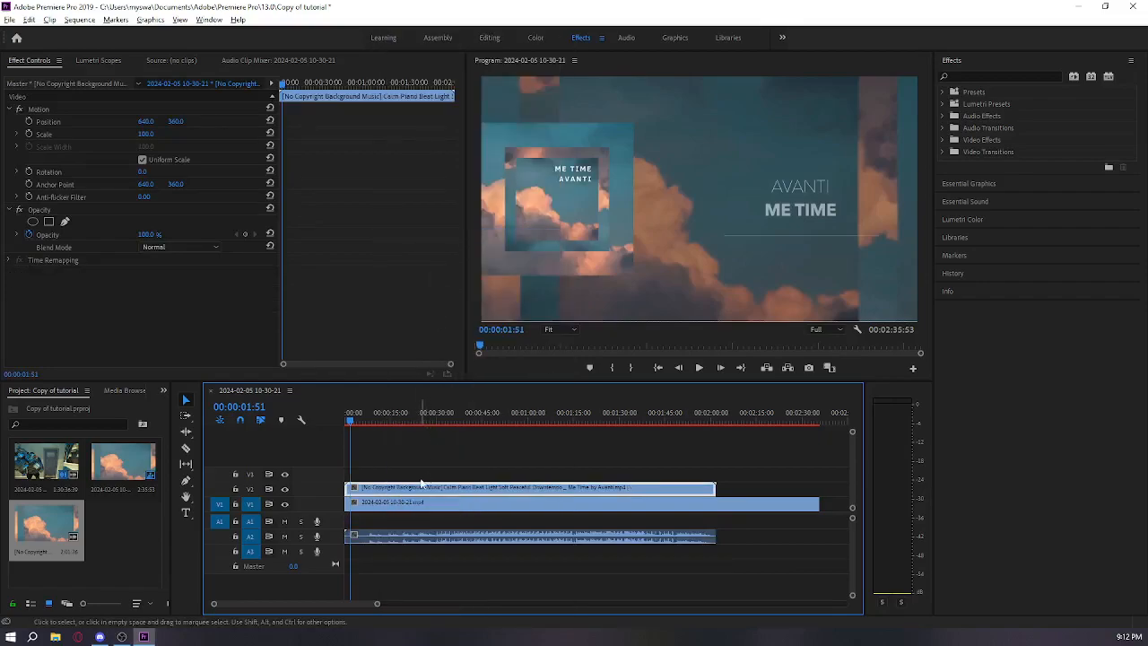
pyautogui.press('Delete')
pyautogui.press('space')
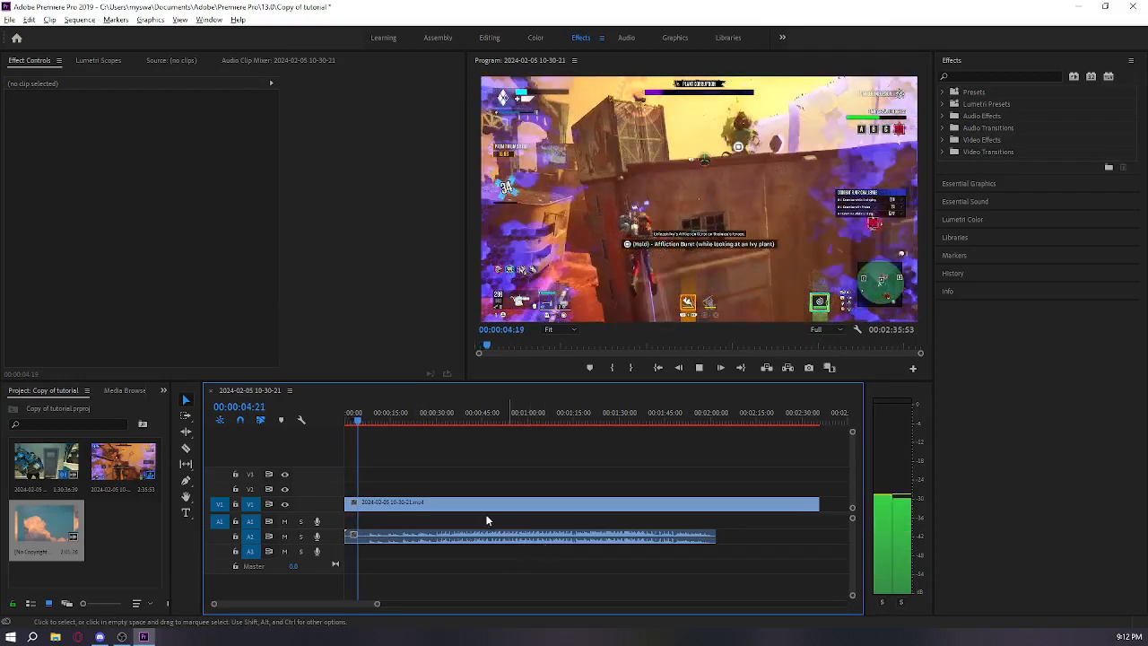
pyautogui.press('space')
# Lower the music clip's audio by entering a negative Set Gain value.
pyautogui.click(438, 535)
pyautogui.press('g')
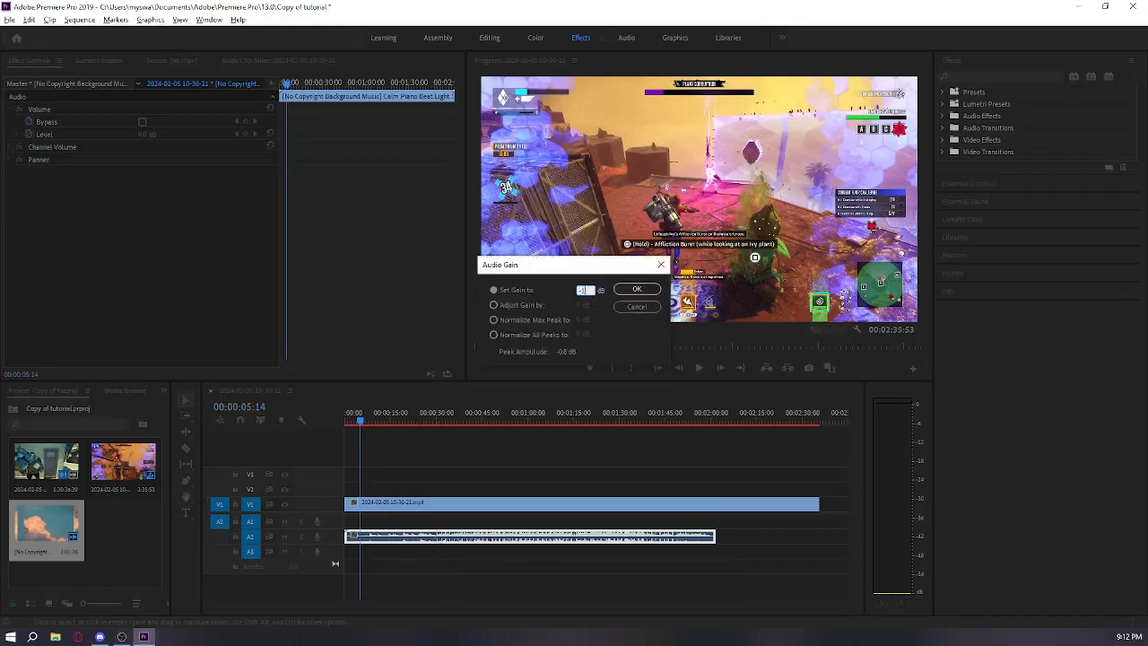
pyautogui.press('Return')
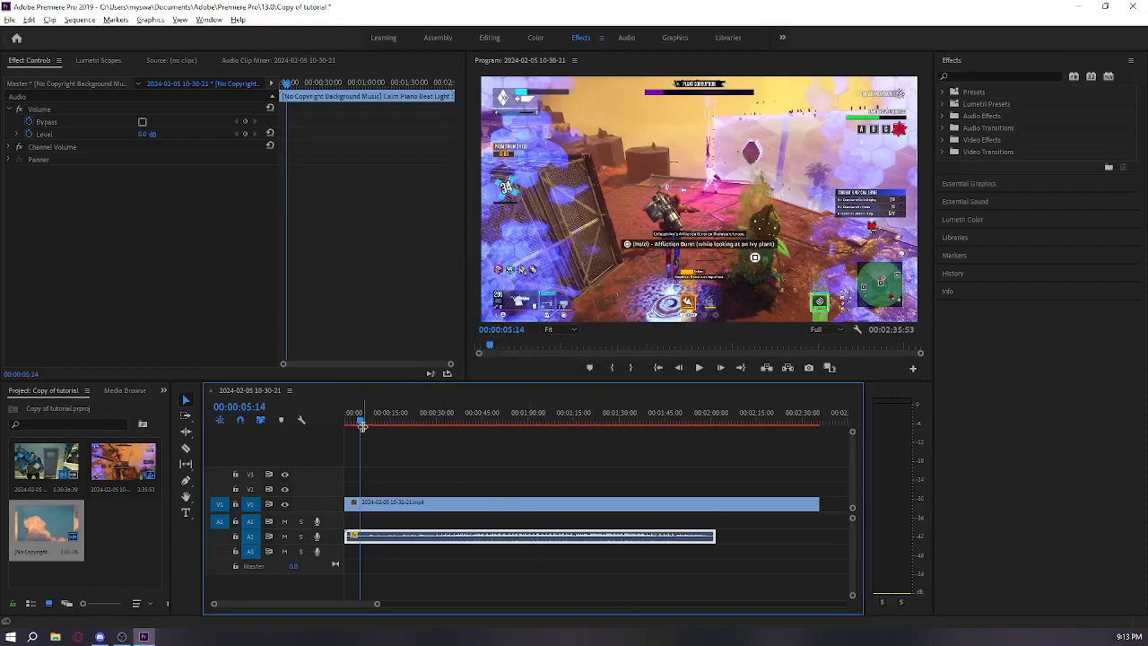
# Play the gameplay with the lowered music from the sequence start, then from about 35 seconds, to judge the volume.
pyautogui.moveTo(365, 418); pyautogui.dragTo(338, 419)
pyautogui.press('space')
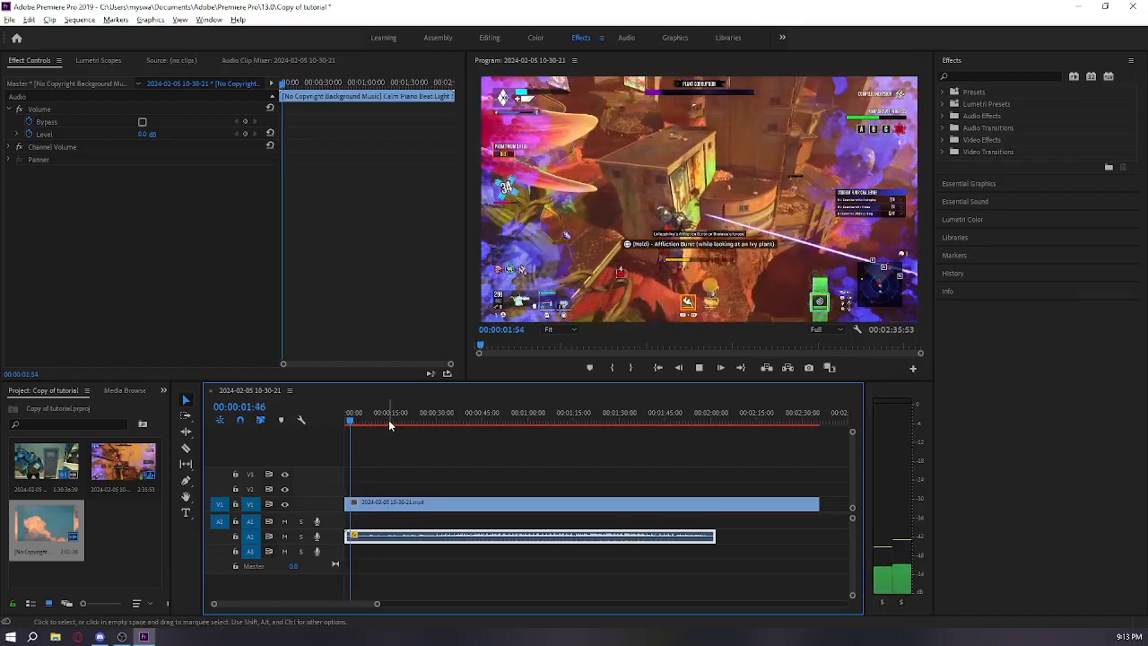
pyautogui.click(453, 428)
pyautogui.click(454, 420)
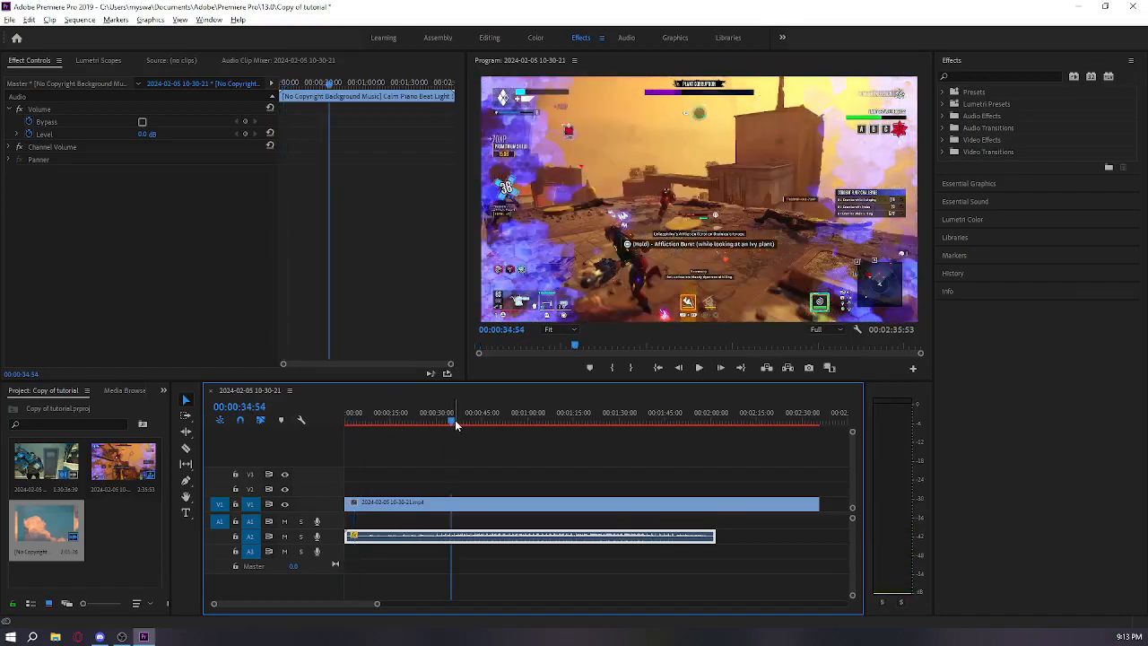
pyautogui.press('space')
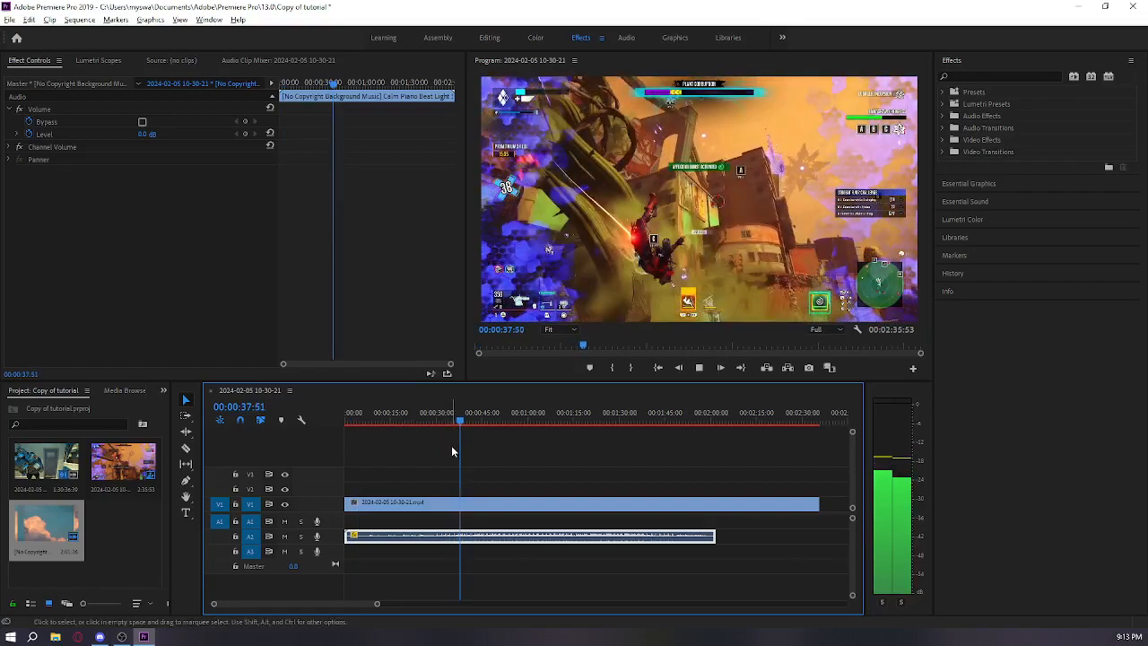
# Lower the music clip's gain further in two rounds with Adjust Gain, playing the result after each change.
pyautogui.press('g')
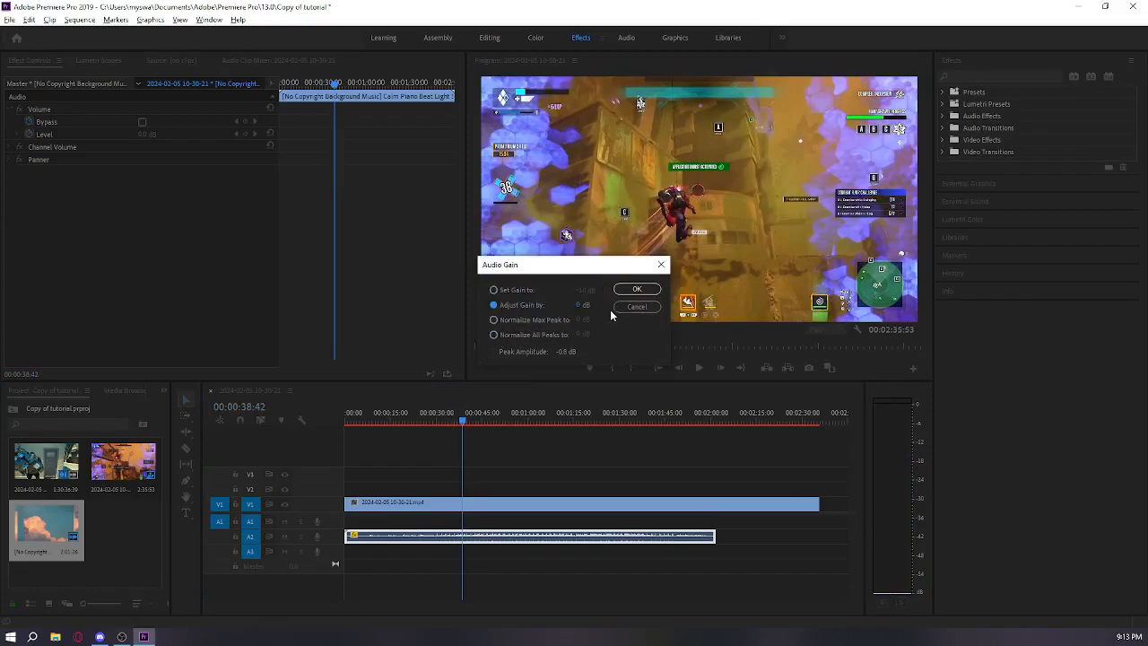
pyautogui.click(584, 305)
pyautogui.press('Return')
pyautogui.press('space')
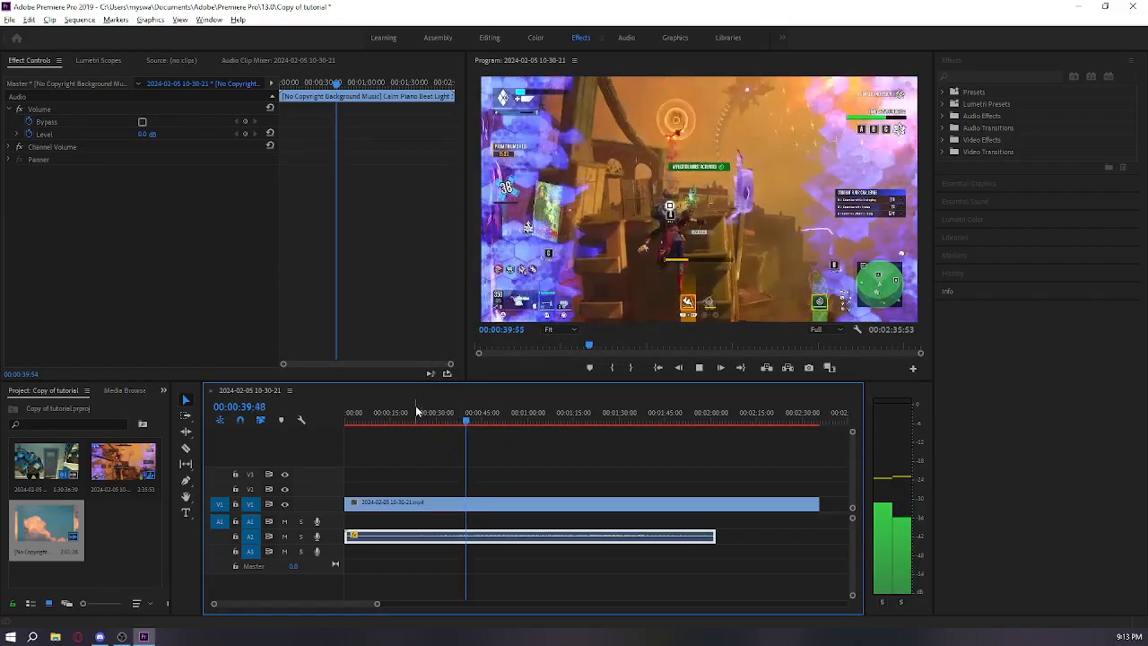
pyautogui.press('g')
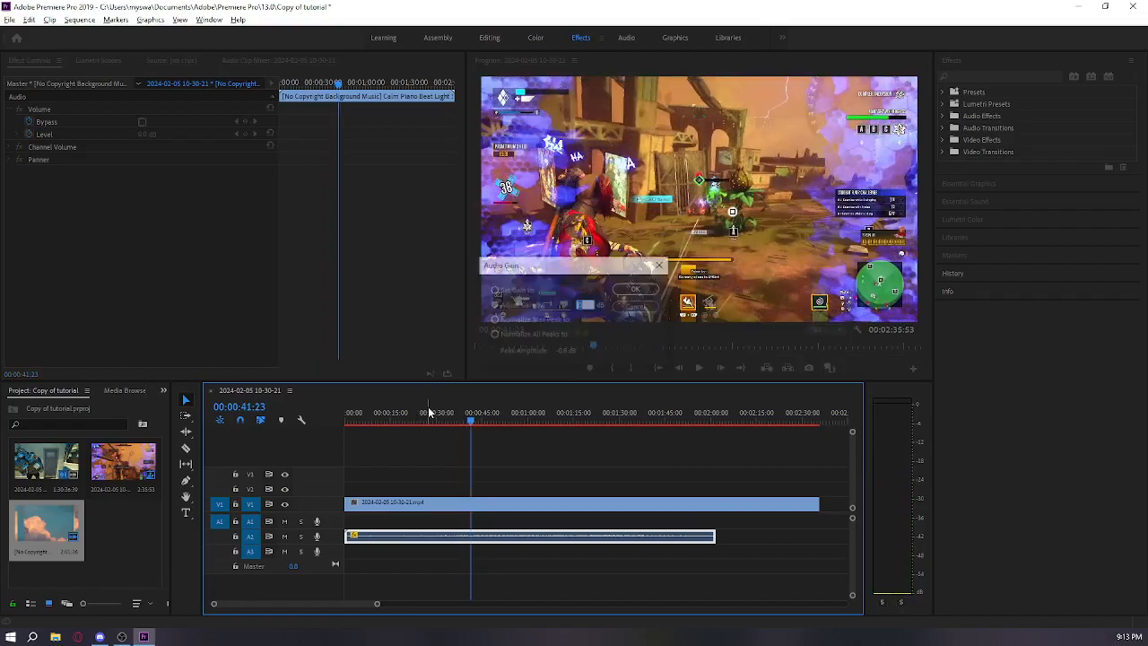
pyautogui.press('Return')
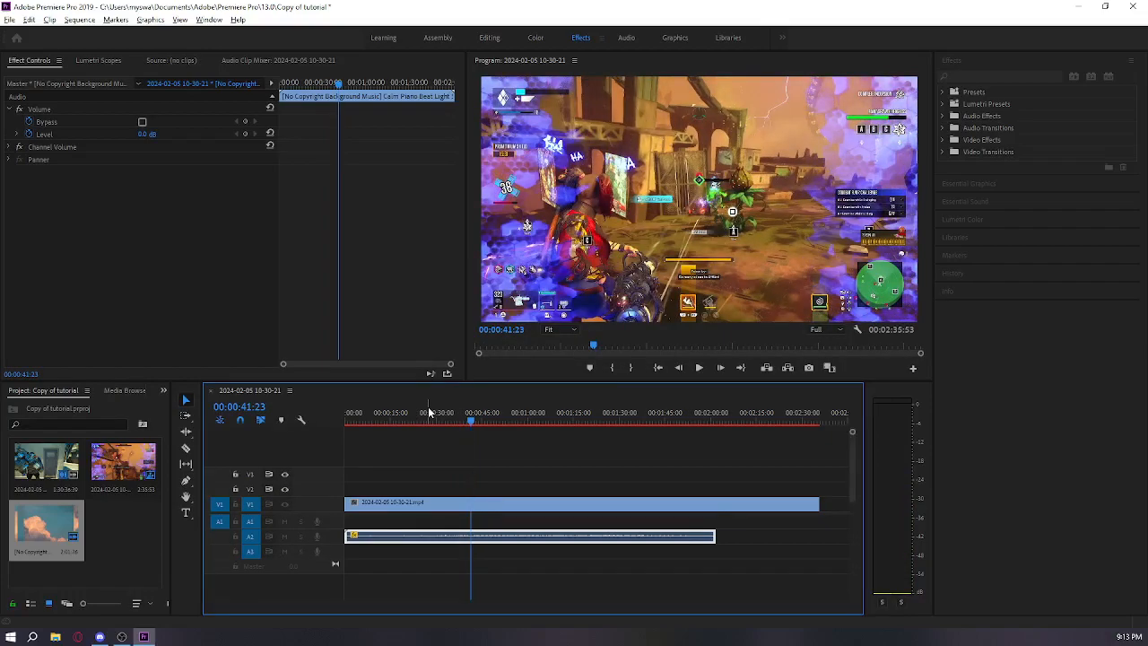
pyautogui.press('space')
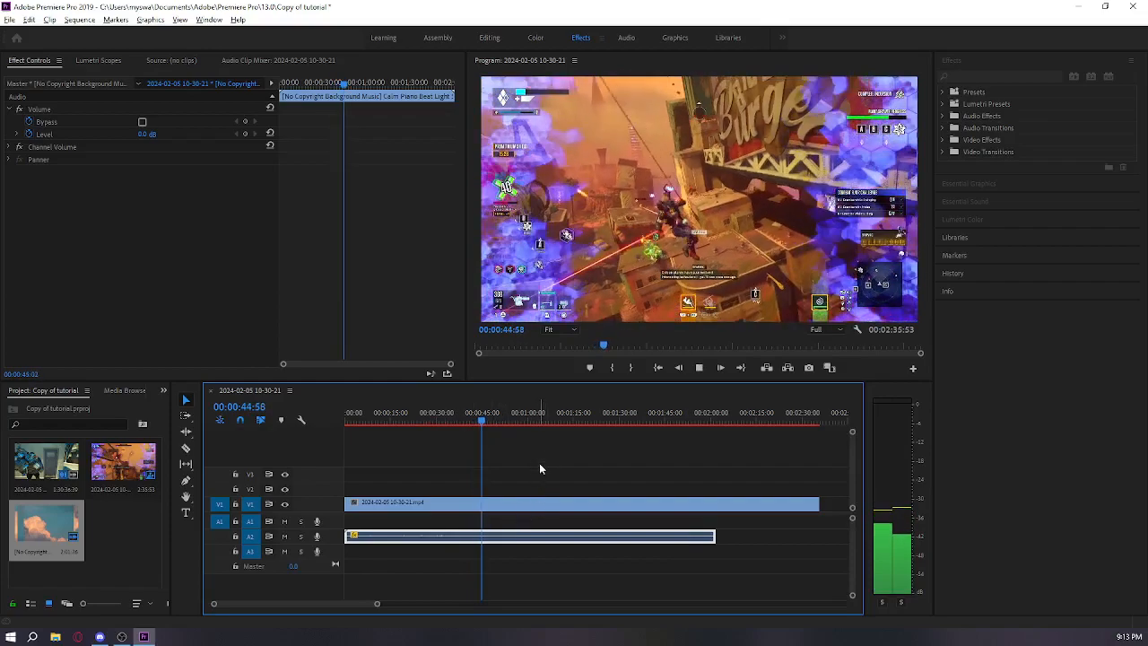
pyautogui.press('space')
# Play the sequence from the start to about seven seconds to check the quieter music.
pyautogui.moveTo(369, 421); pyautogui.dragTo(307, 418)
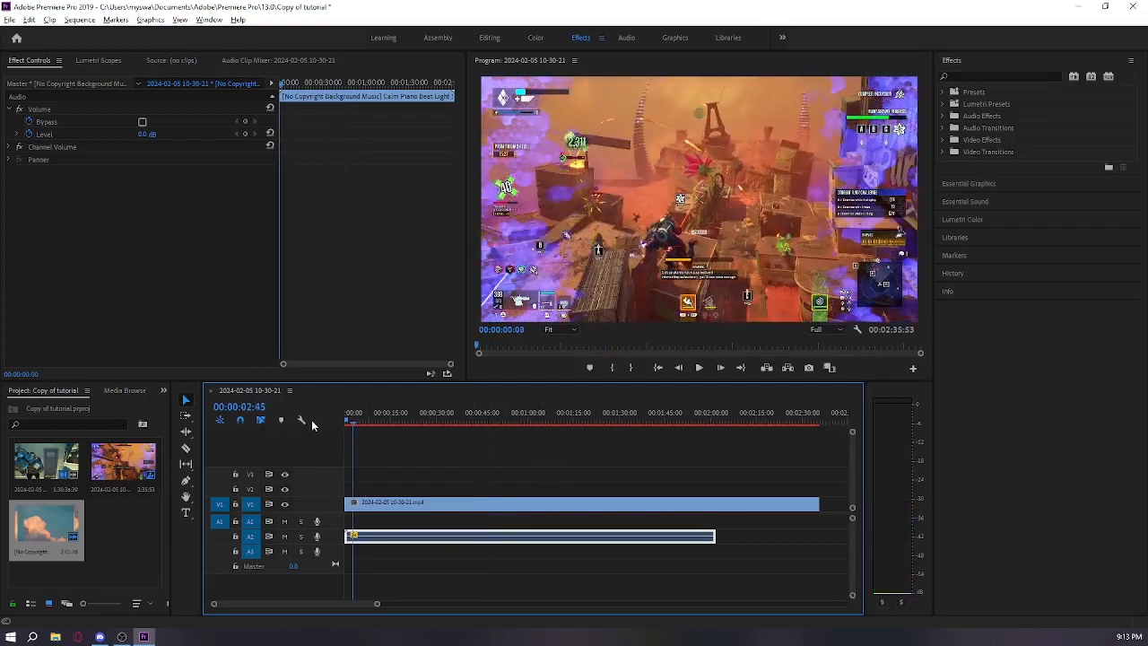
pyautogui.press('space')
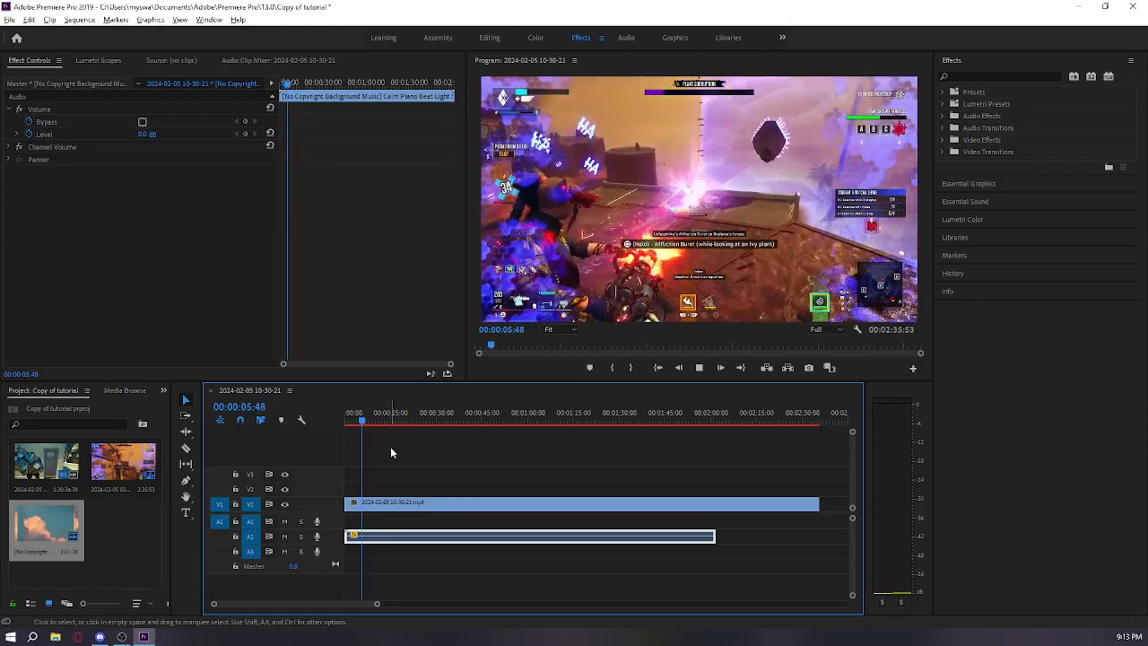
pyautogui.press('space')
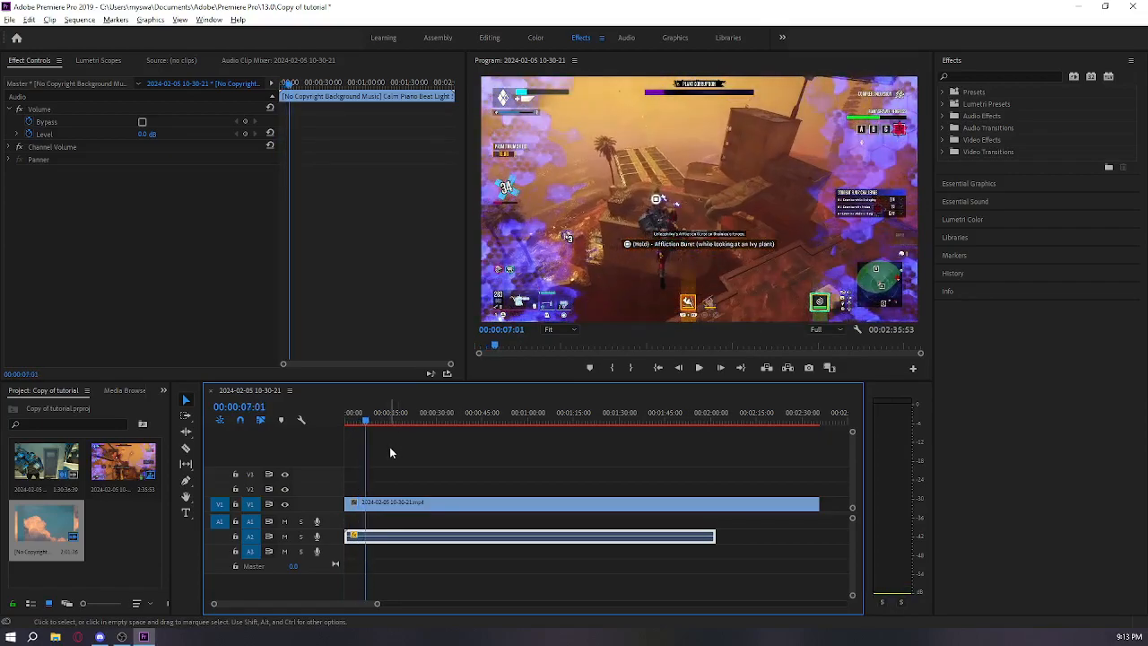
# Try splitting the music clip at 00:00:07:01 and opening the first piece's audio gain, cancel it and undo the cut.
pyautogui.press('c')
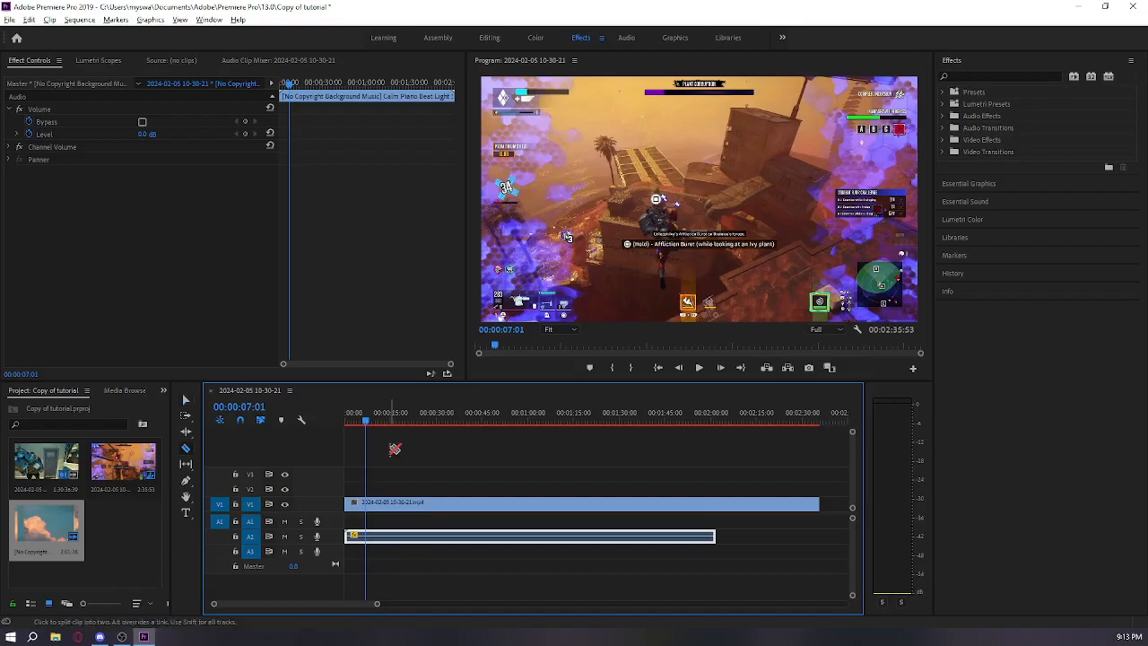
pyautogui.click(365, 537)
pyautogui.press('v')
pyautogui.click(355, 535)
pyautogui.press('g')
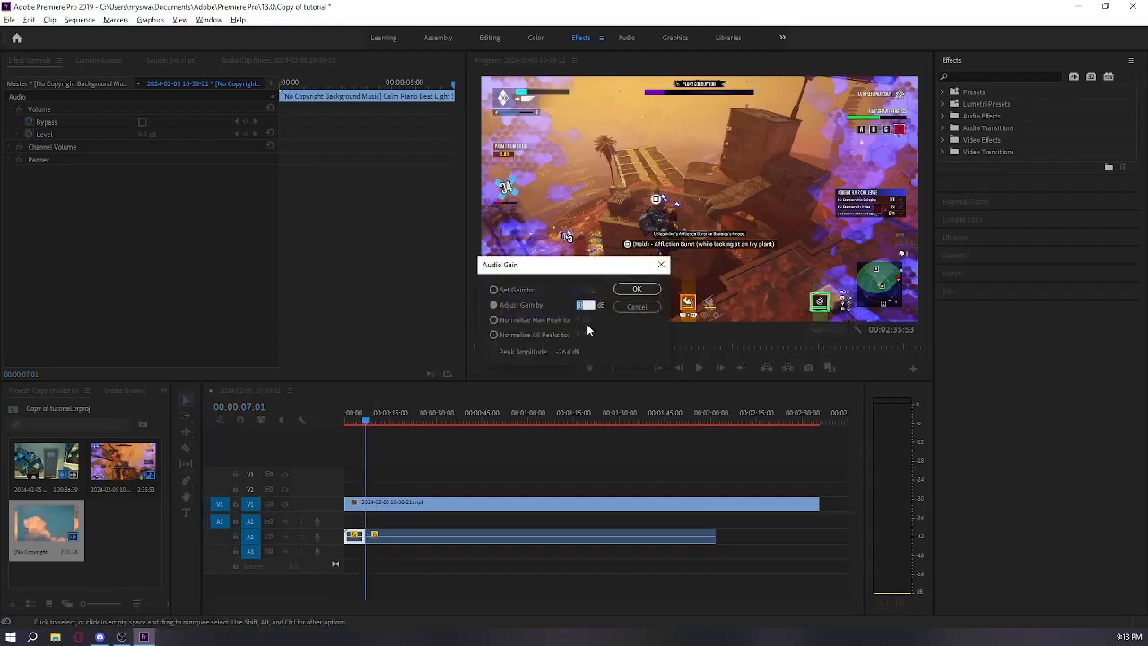
pyautogui.press('Escape')
pyautogui.hotkey('ctrl', 'z')
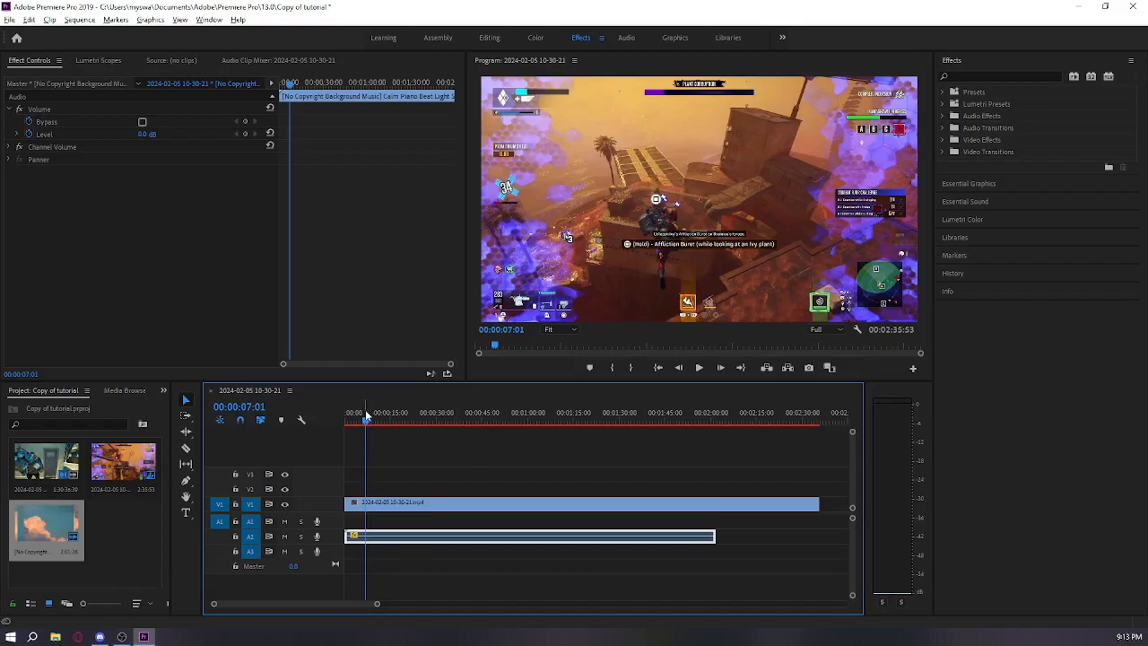
# Add the text "GAME" in capitals over the video at the very start of the sequence.
pyautogui.moveTo(366, 423); pyautogui.dragTo(320, 423)
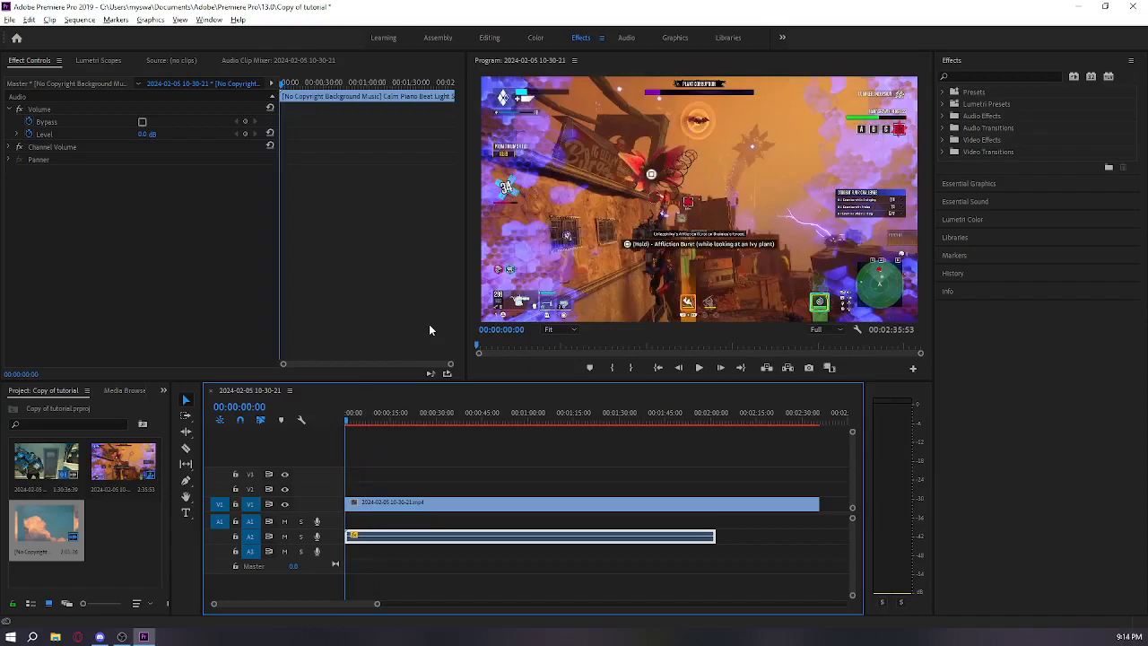
pyautogui.press('t')
pyautogui.click(676, 204)
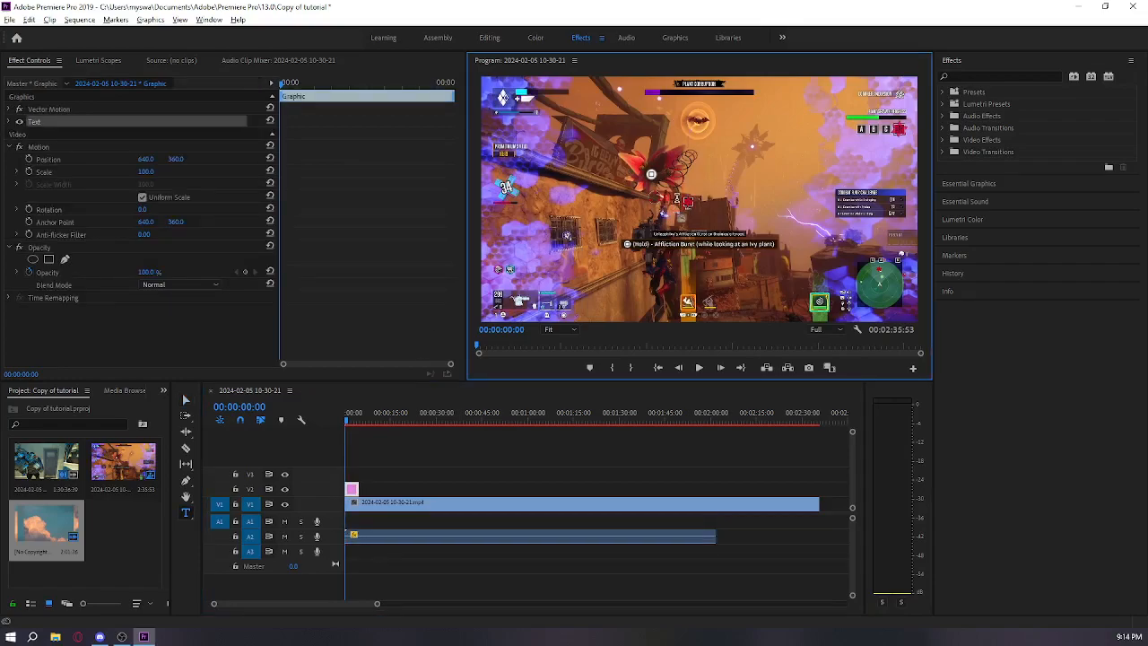
pyautogui.write('game')
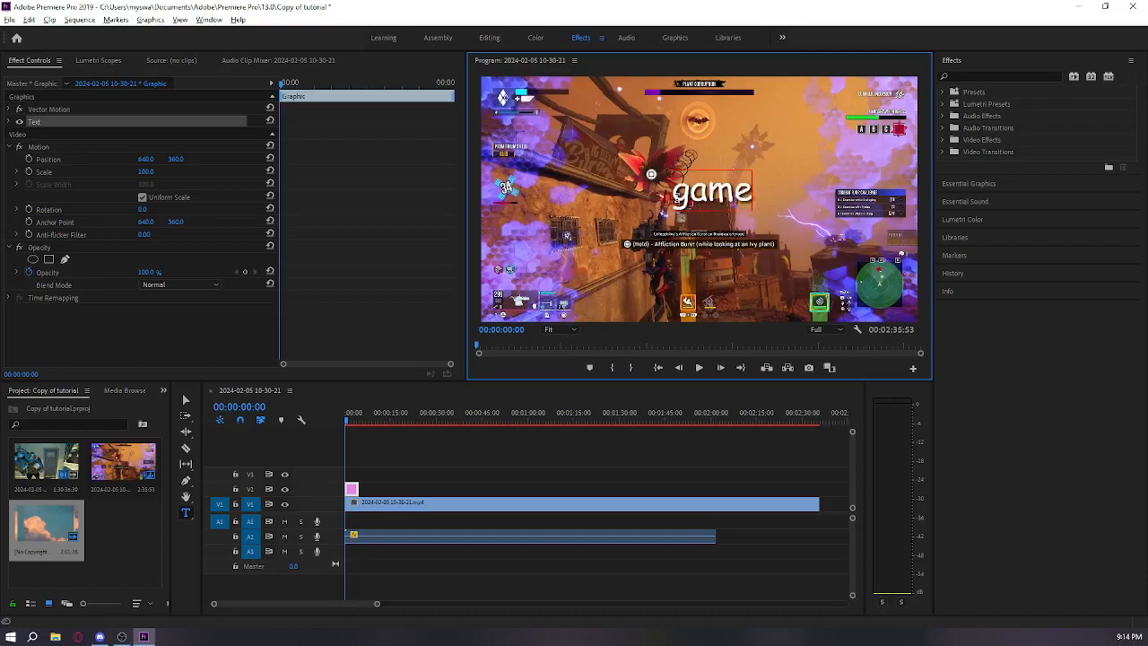
pyautogui.press('BackSpace')
pyautogui.press('BackSpace')
pyautogui.press('BackSpace')
pyautogui.press('BackSpace')
pyautogui.write('GAME')
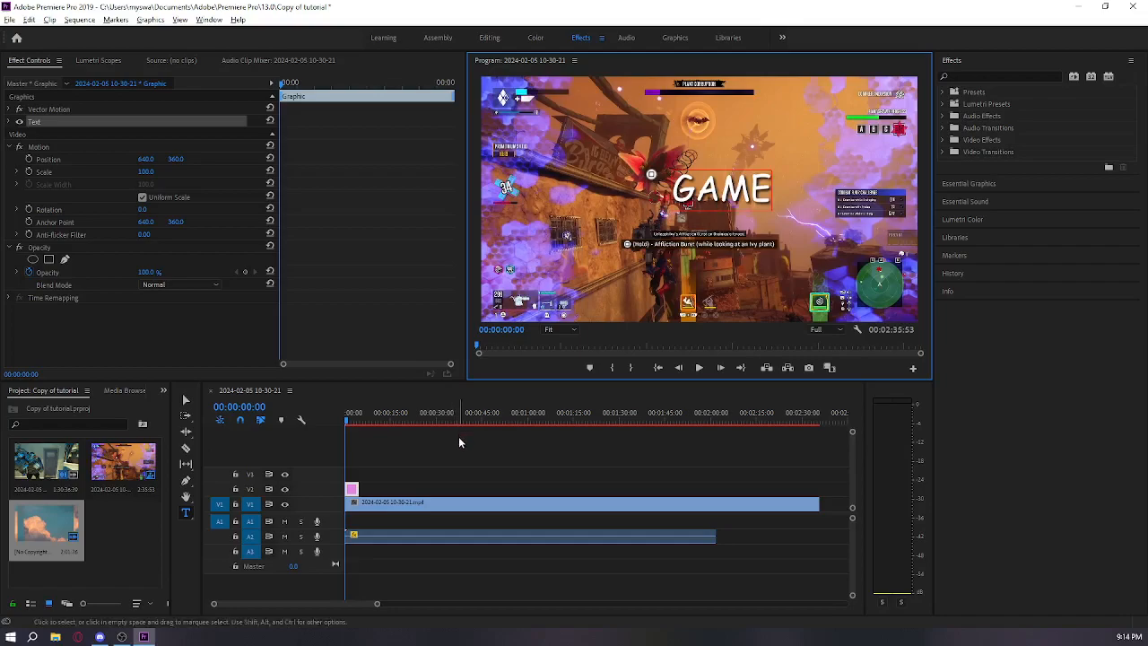
pyautogui.click(461, 459)
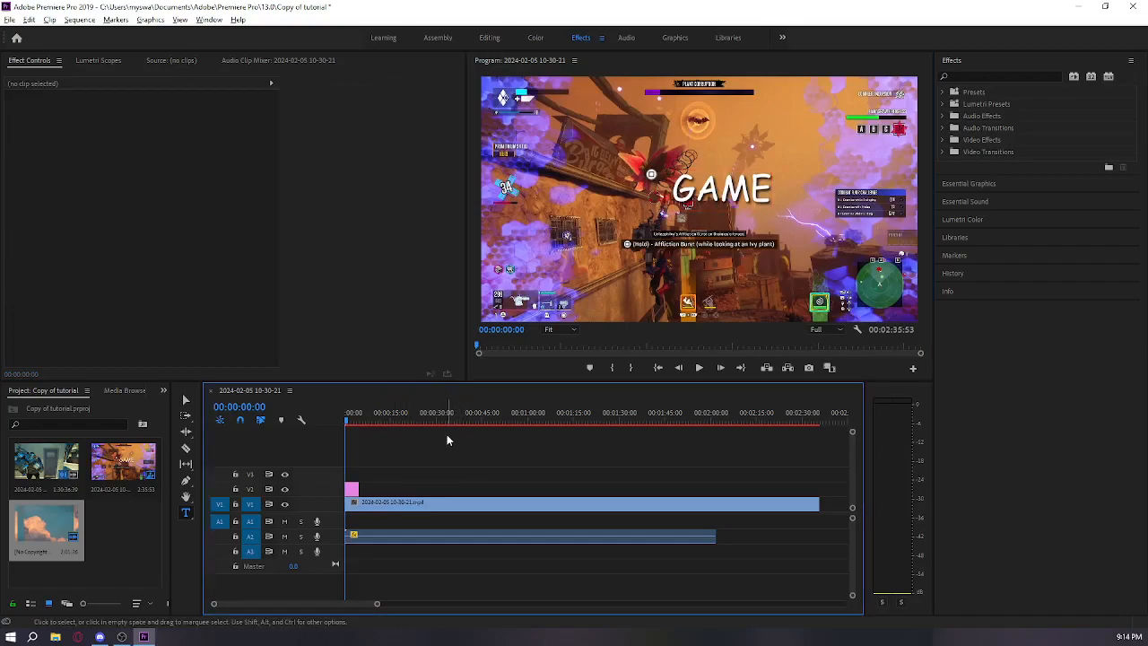
# Enlarge the GAME text to about two thirds of the frame width and move it to the frame's upper left corner.
pyautogui.press('v')
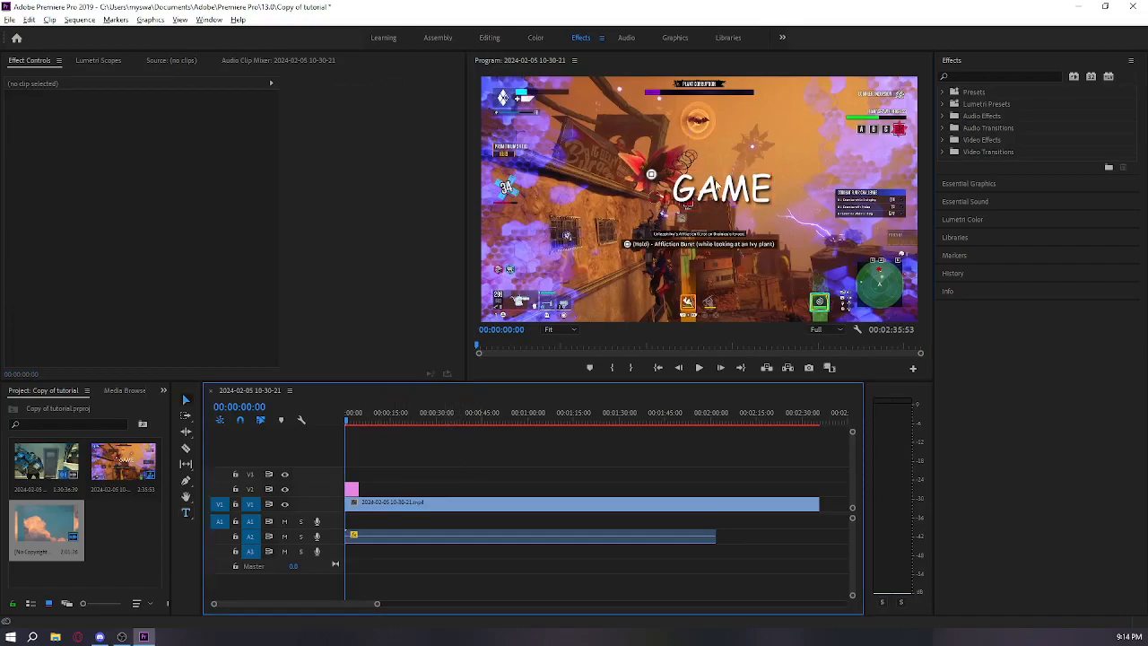
pyautogui.click(684, 172)
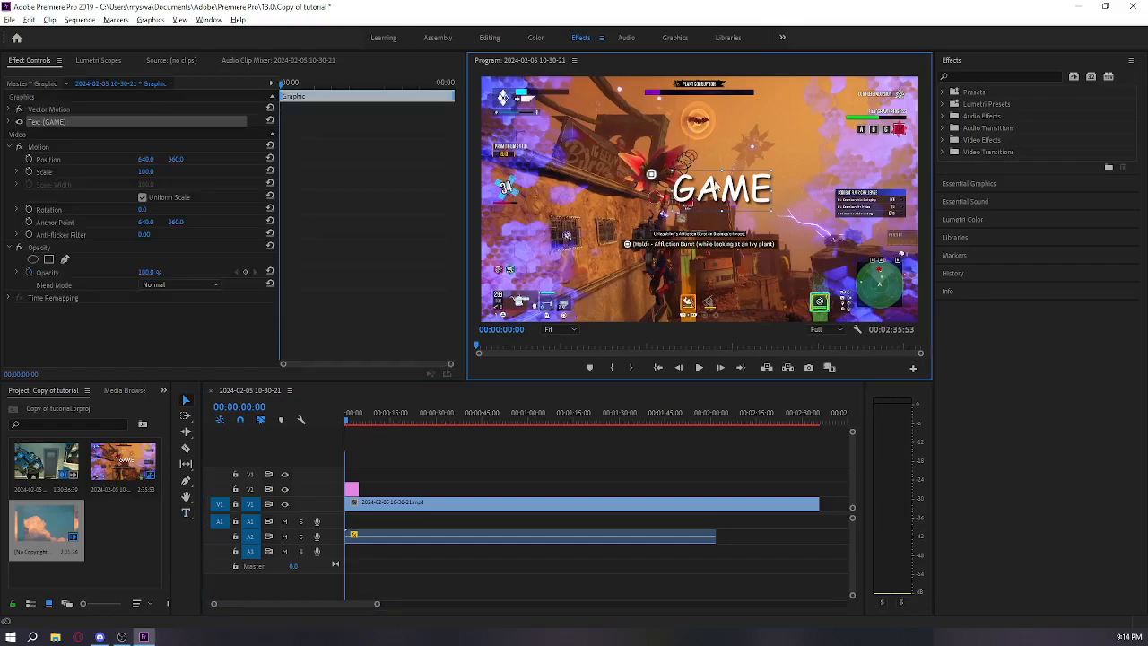
pyautogui.moveTo(670, 169); pyautogui.dragTo(671, 115)
pyautogui.moveTo(772, 191); pyautogui.dragTo(725, 262)
pyautogui.moveTo(688, 204); pyautogui.dragTo(582, 156)
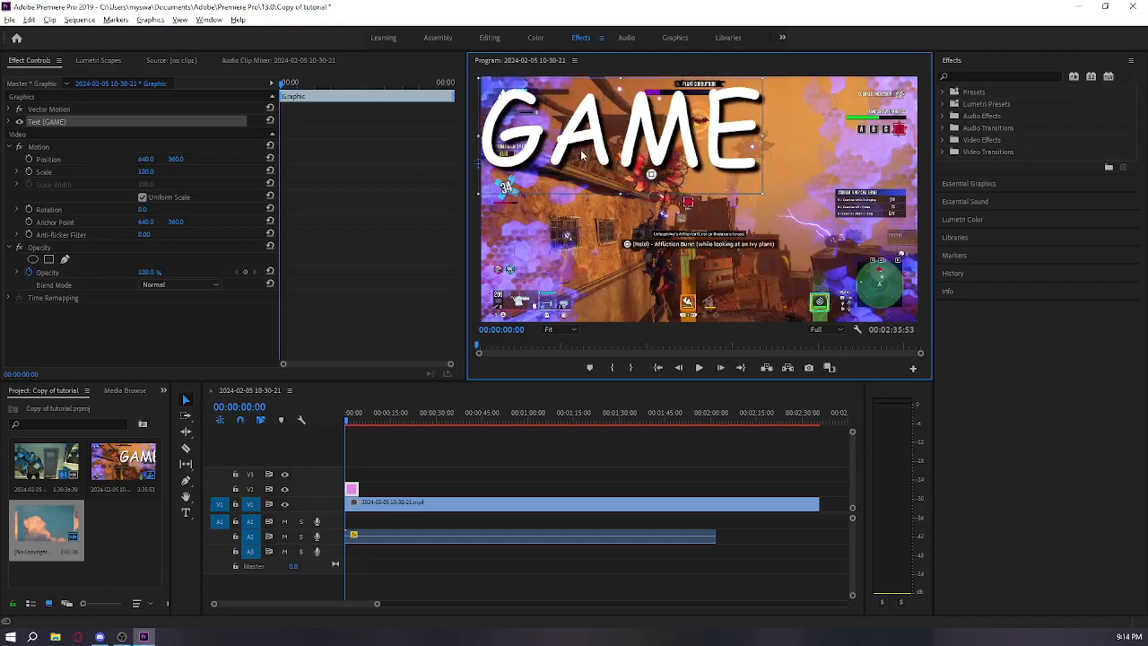
# Toggle Uniform Scale off and back on for the GAME graphic's motion.
pyautogui.click(142, 196)
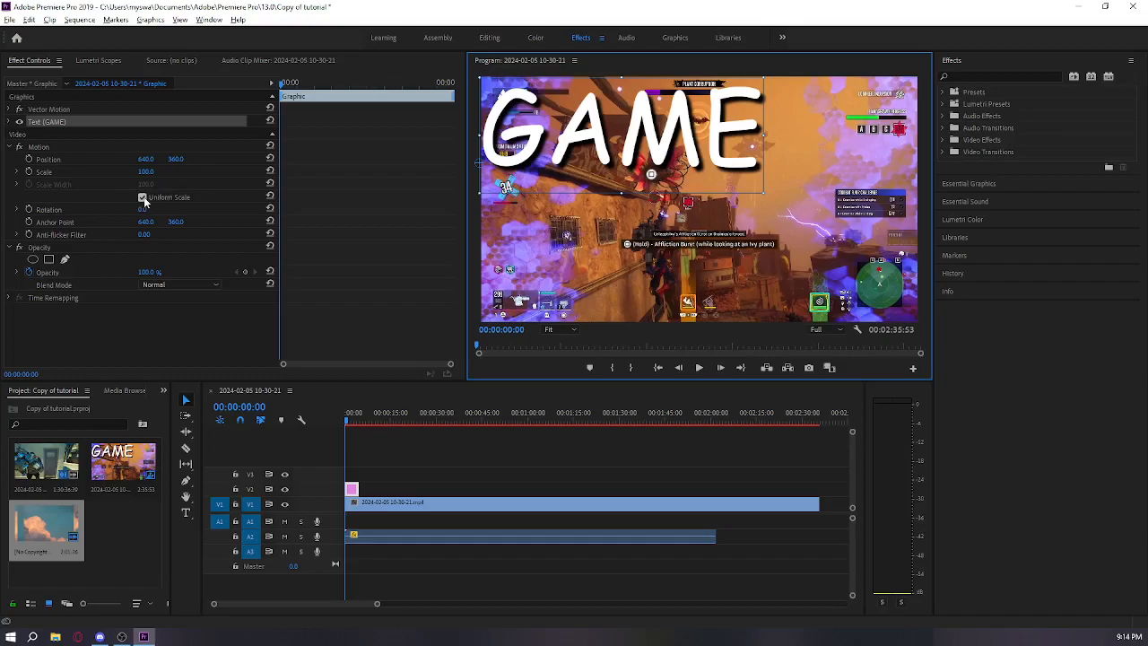
pyautogui.click(143, 199)
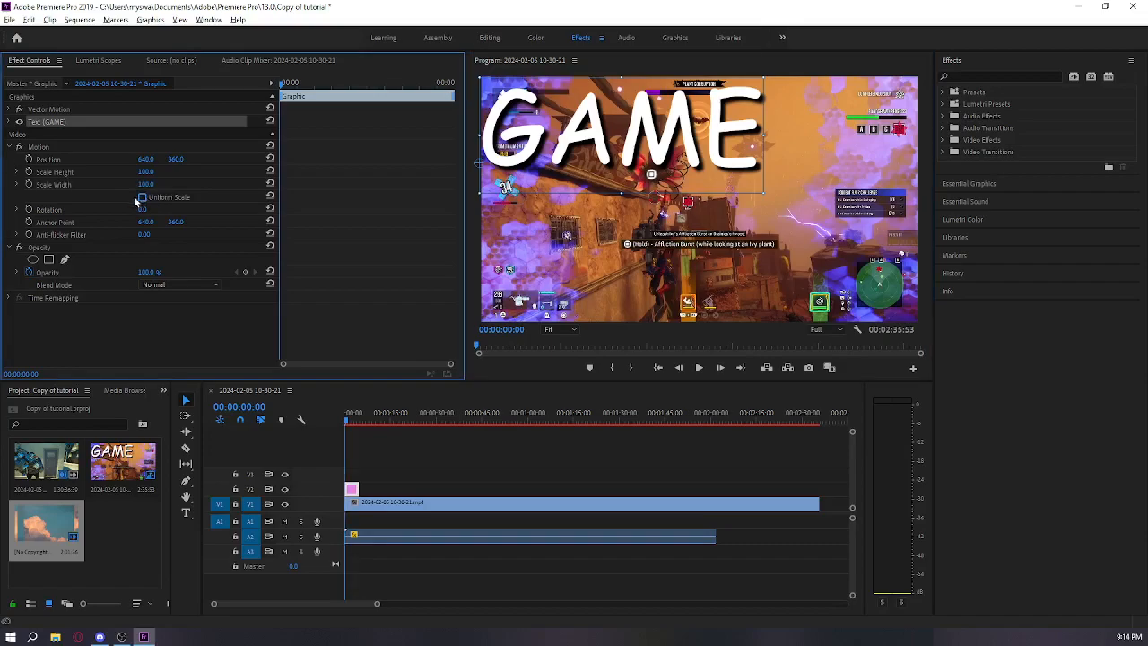
pyautogui.click(140, 198)
pyautogui.click(142, 197)
pyautogui.click(143, 198)
pyautogui.click(144, 198)
pyautogui.click(95, 196)
pyautogui.click(574, 115)
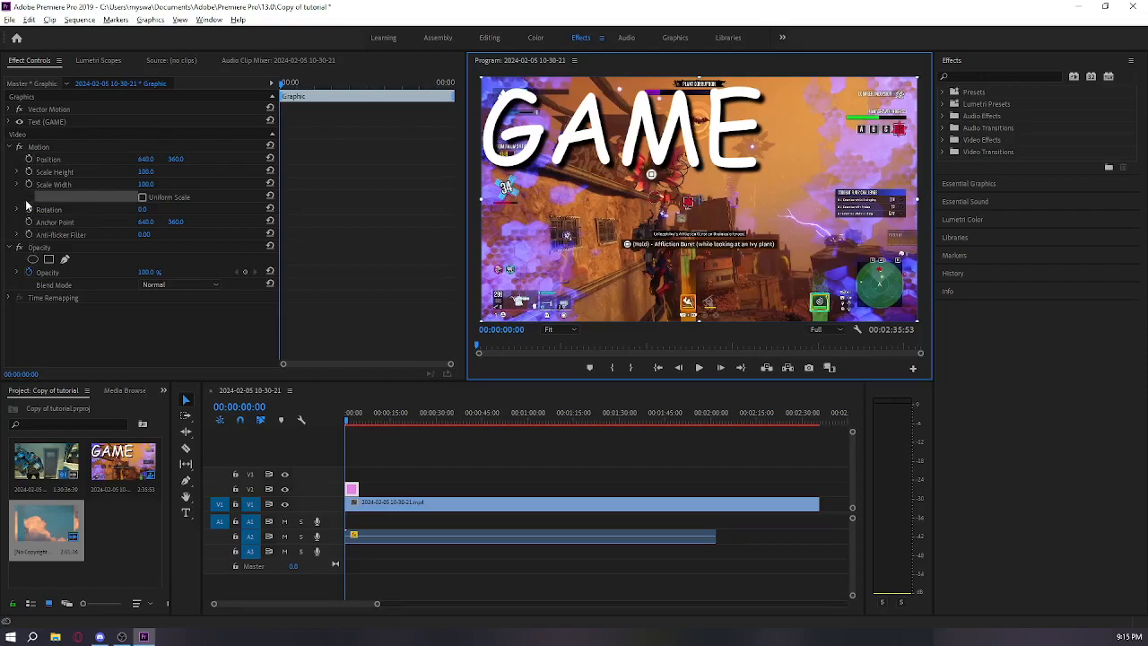
pyautogui.click(143, 198)
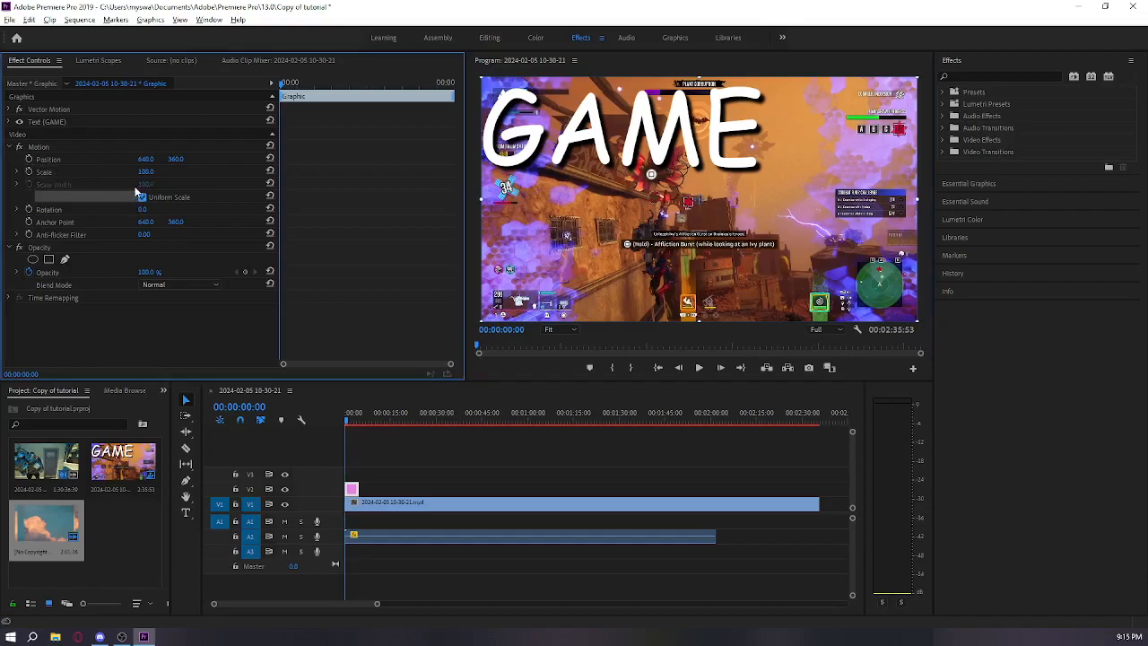
# Turn on keyframing for the GAME graphic's Position, Scale and Rotation at 00:00:00:00.
pyautogui.click(29, 160)
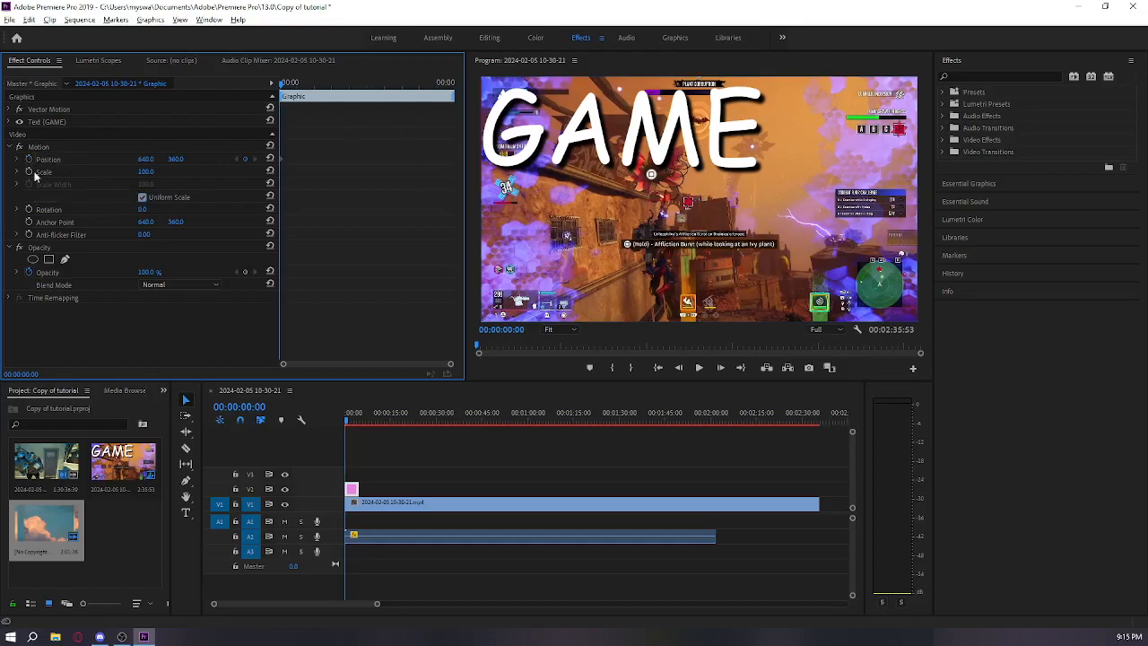
pyautogui.click(29, 171)
pyautogui.click(29, 209)
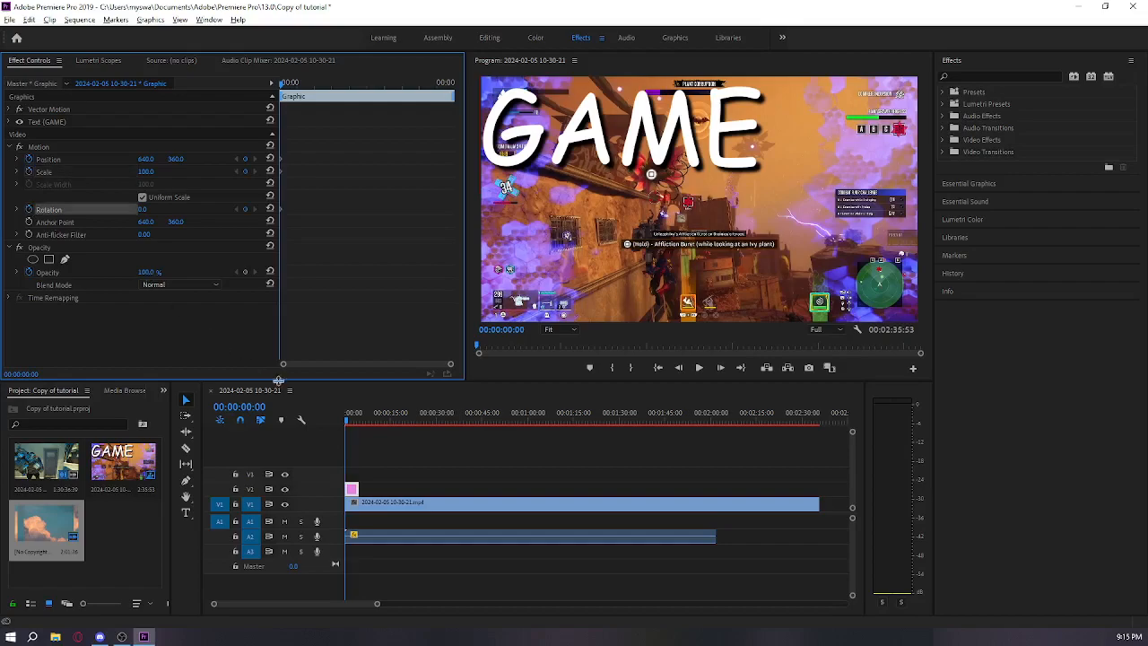
# At 00:00:02:09, move the GAME text down and right within the frame, and play the graphic from its start.
pyautogui.moveTo(352, 419); pyautogui.dragTo(350, 419)
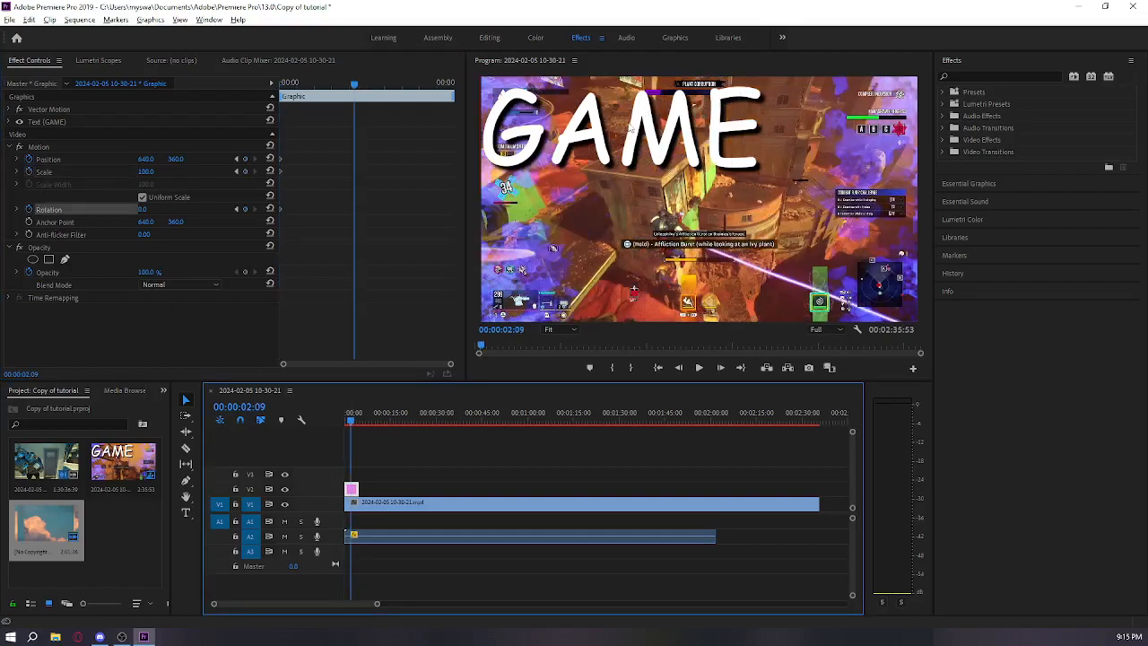
pyautogui.moveTo(628, 129); pyautogui.dragTo(741, 222)
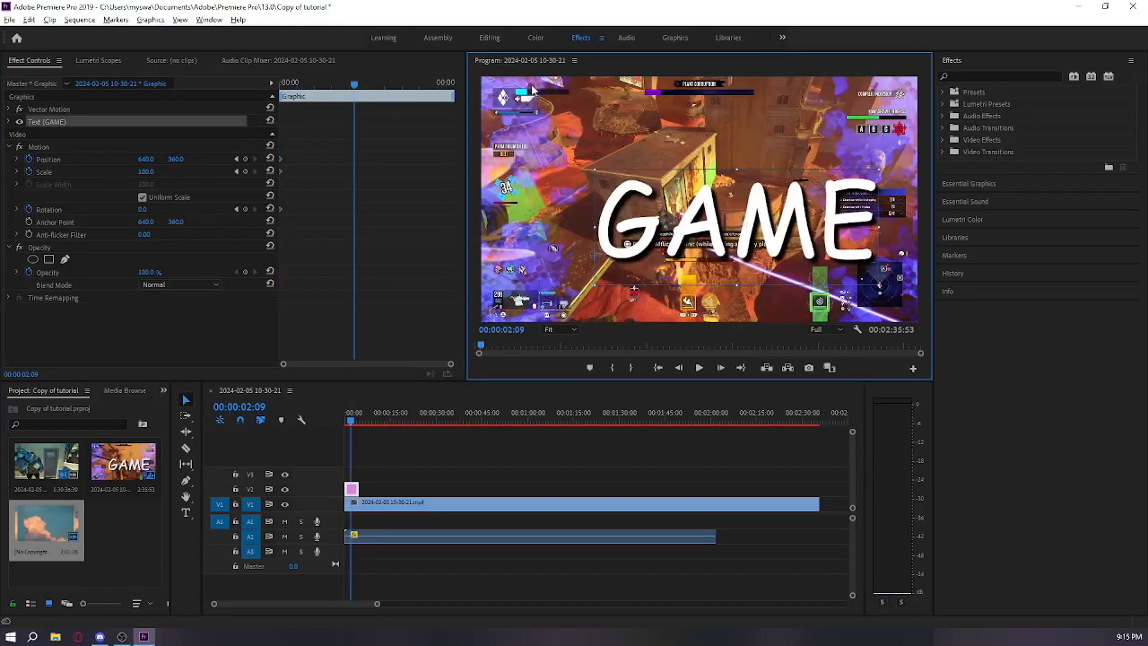
pyautogui.moveTo(328, 86); pyautogui.dragTo(216, 84)
pyautogui.press('space')
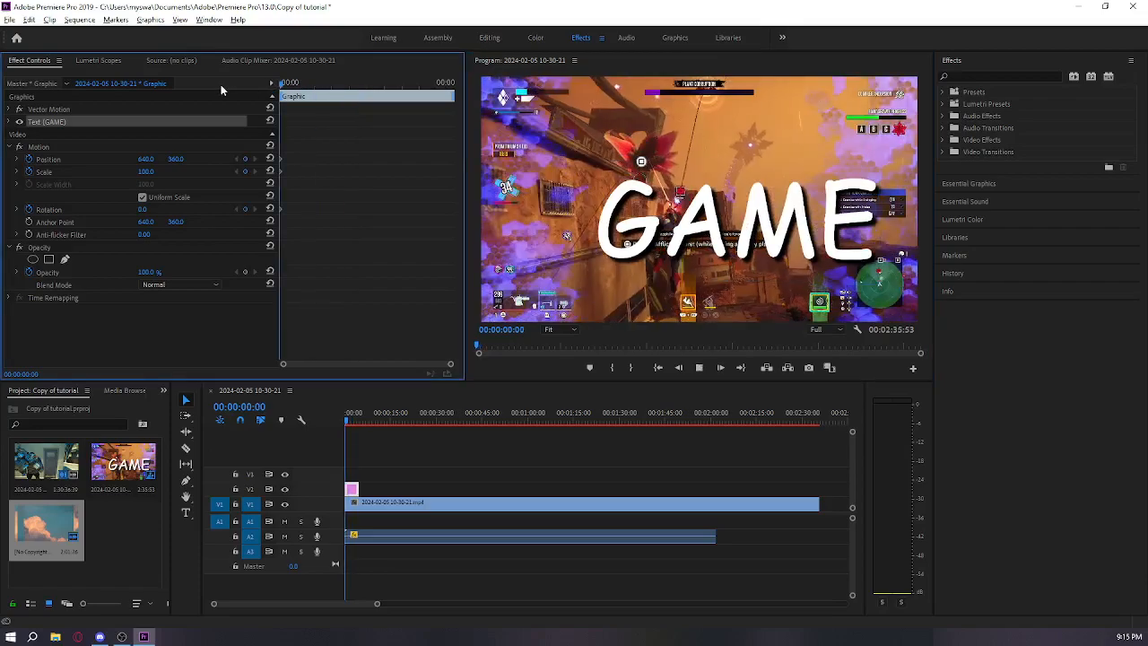
pyautogui.press('space')
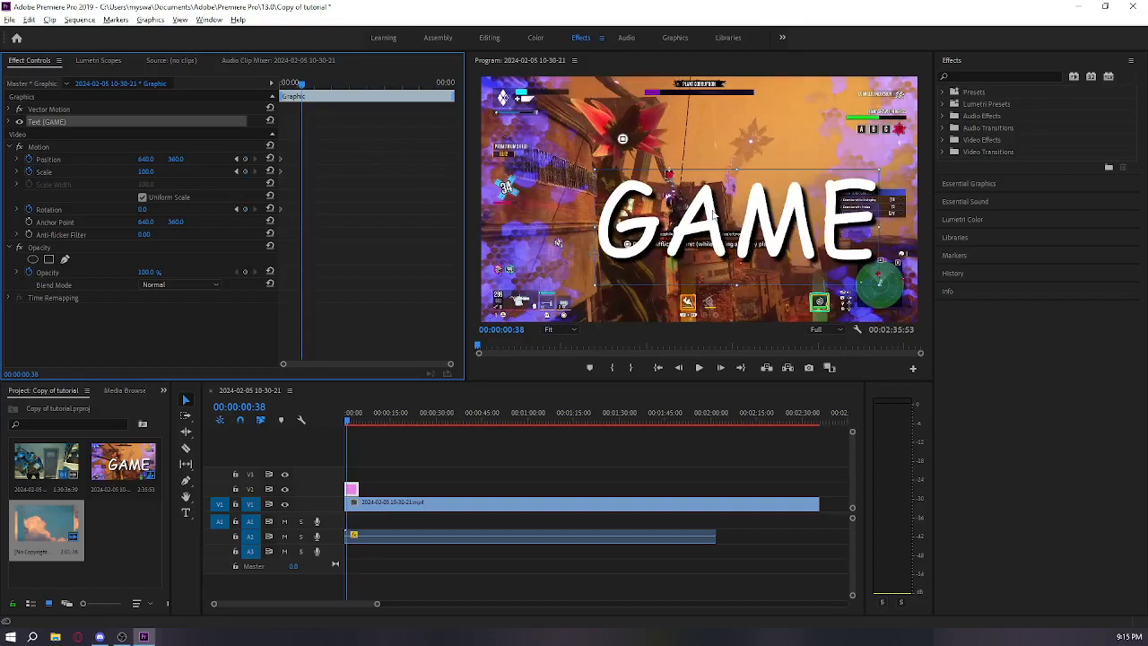
# Undo the GAME text's move, redo it for comparison and undo it again.
pyautogui.hotkey('ctrl', 'z')
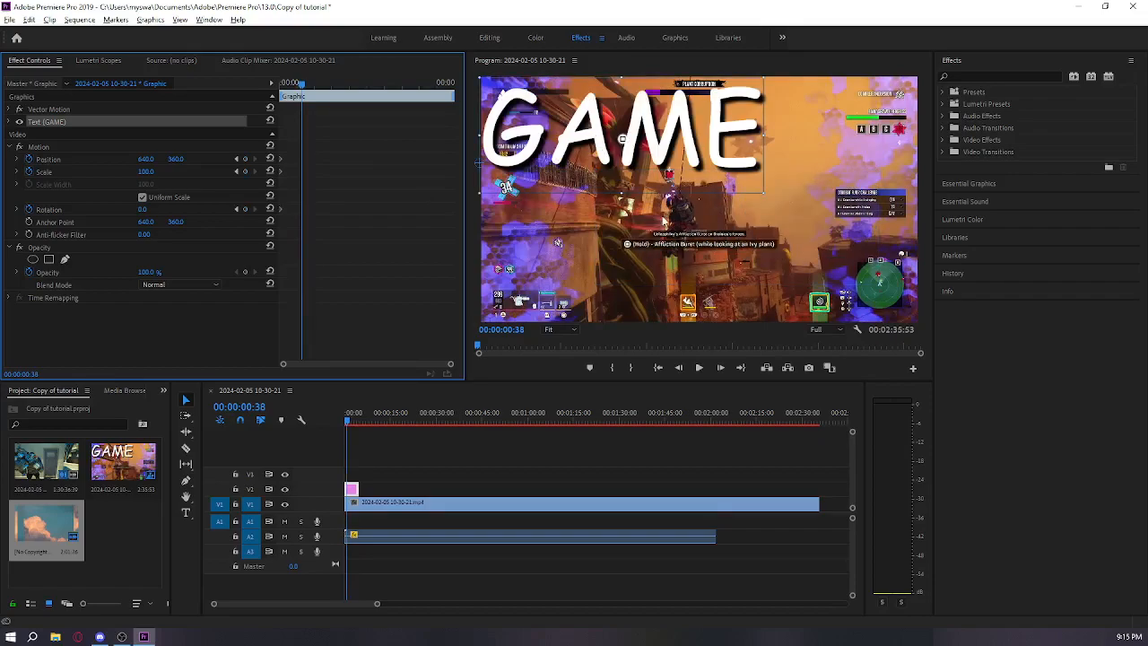
pyautogui.hotkey('ctrl', 'shift', 'z')
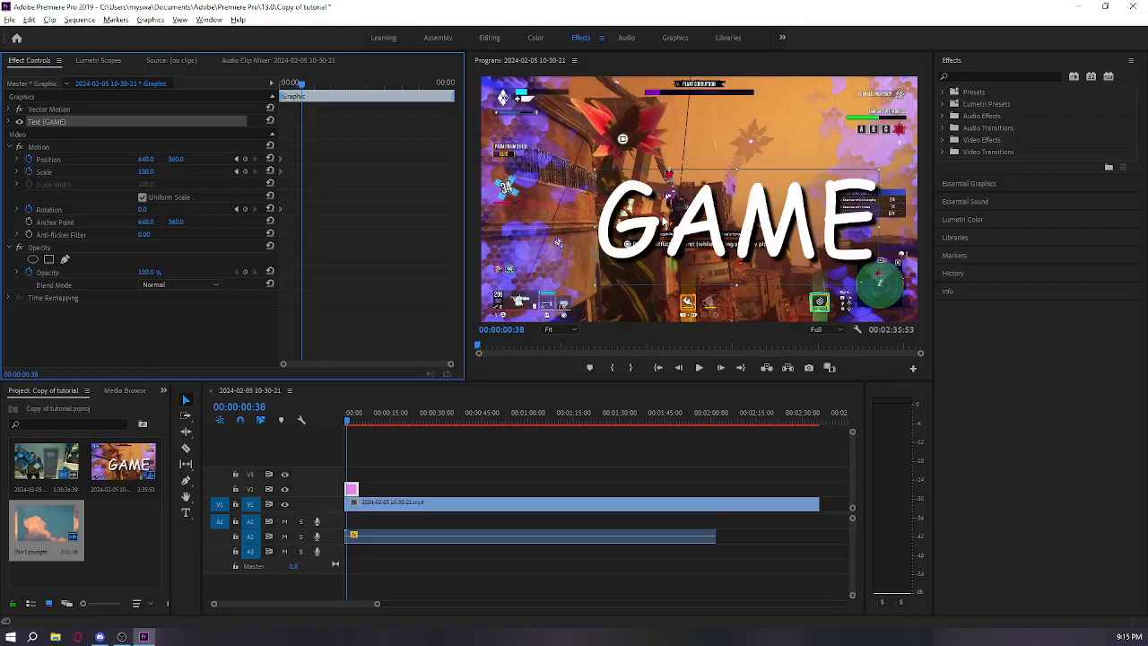
pyautogui.hotkey('ctrl', 'z')
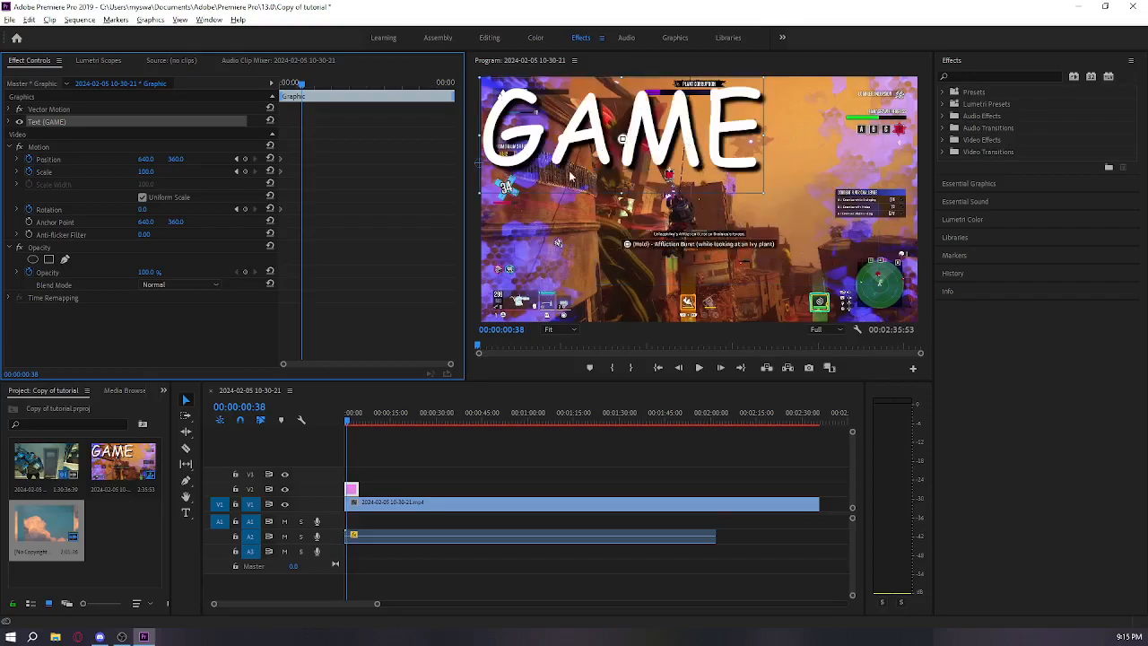
# Turn off Uniform Scale for the GAME graphic and start keyframing Scale Width at 00:00:00:00.
pyautogui.click(141, 197)
pyautogui.click(27, 184)
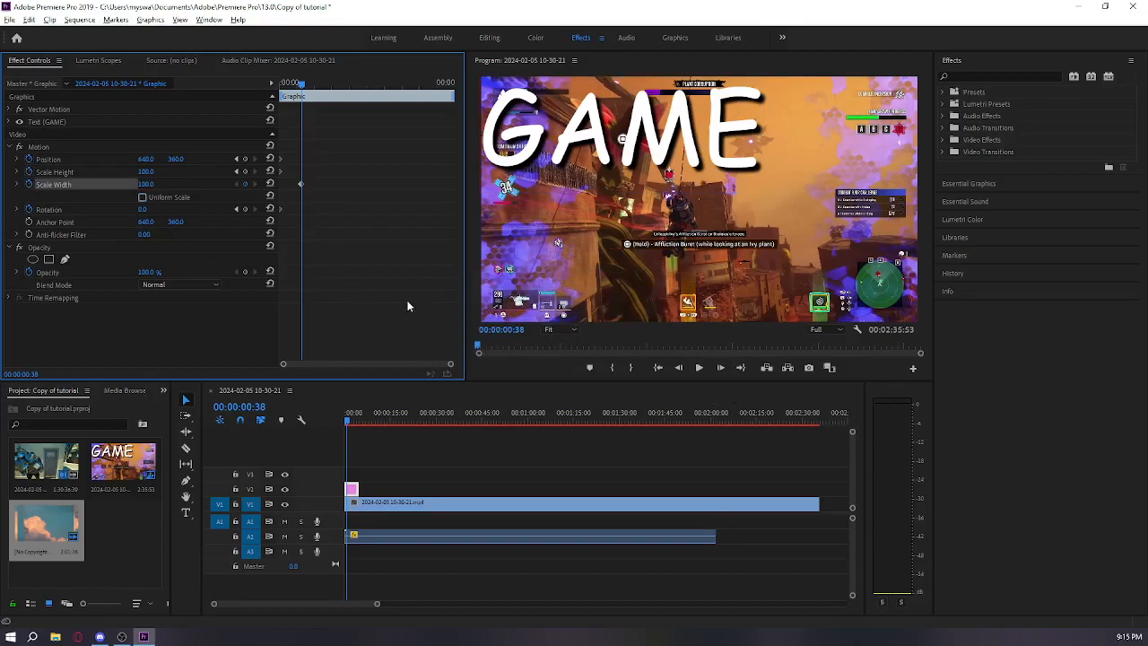
pyautogui.click(301, 184)
pyautogui.moveTo(303, 83); pyautogui.dragTo(191, 70)
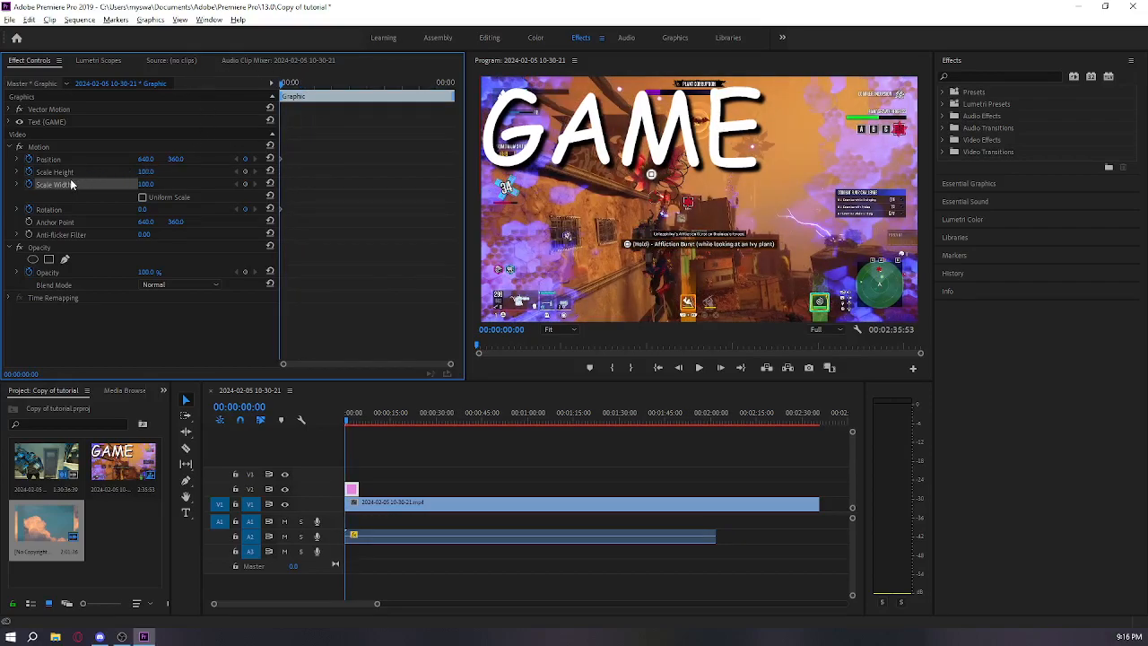
pyautogui.click(247, 171)
pyautogui.moveTo(305, 134); pyautogui.dragTo(269, 273)
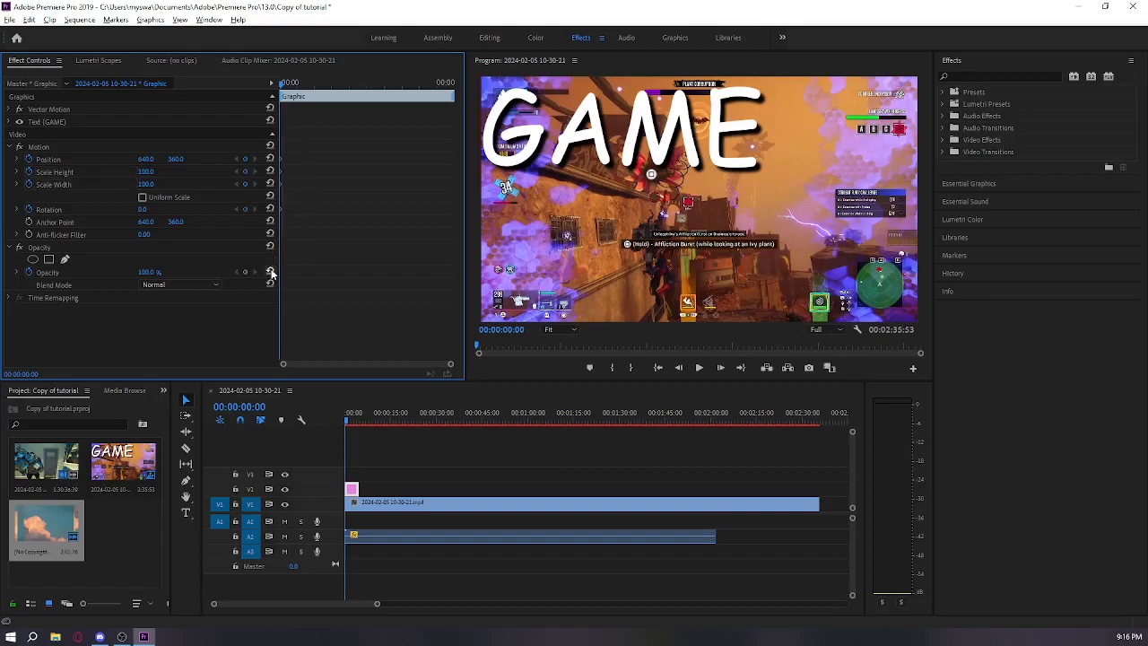
# Reset the starting keyframes for Position, Scale Height, Scale Width and Rotation at 00:00:00:00.
pyautogui.click(249, 159)
pyautogui.click(248, 172)
pyautogui.click(247, 184)
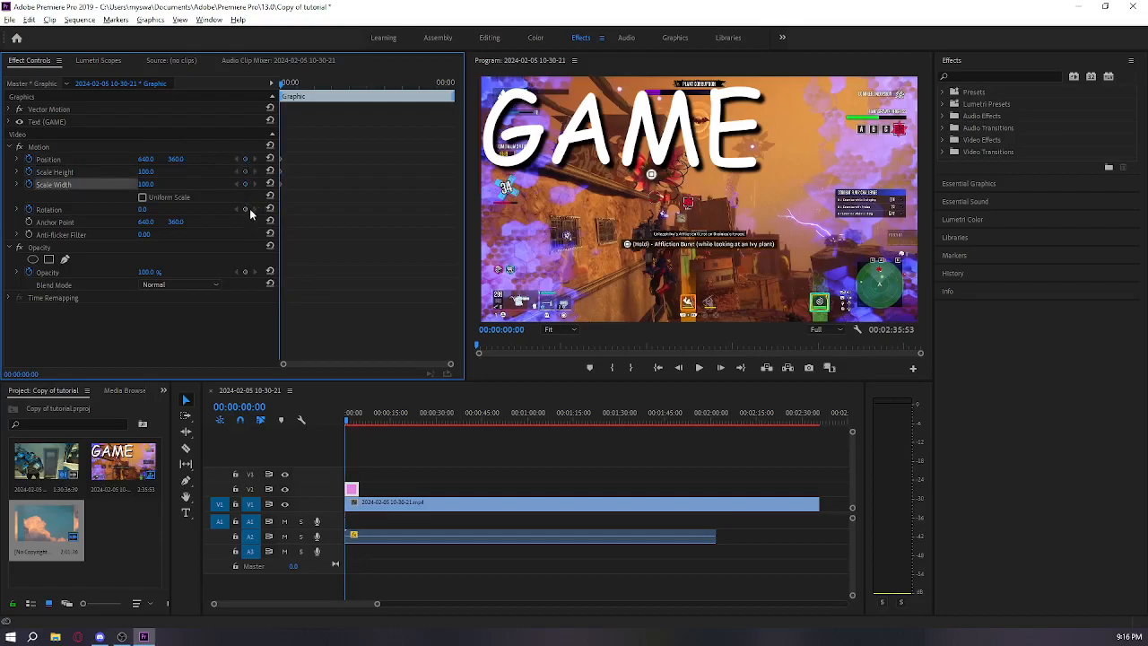
pyautogui.click(249, 208)
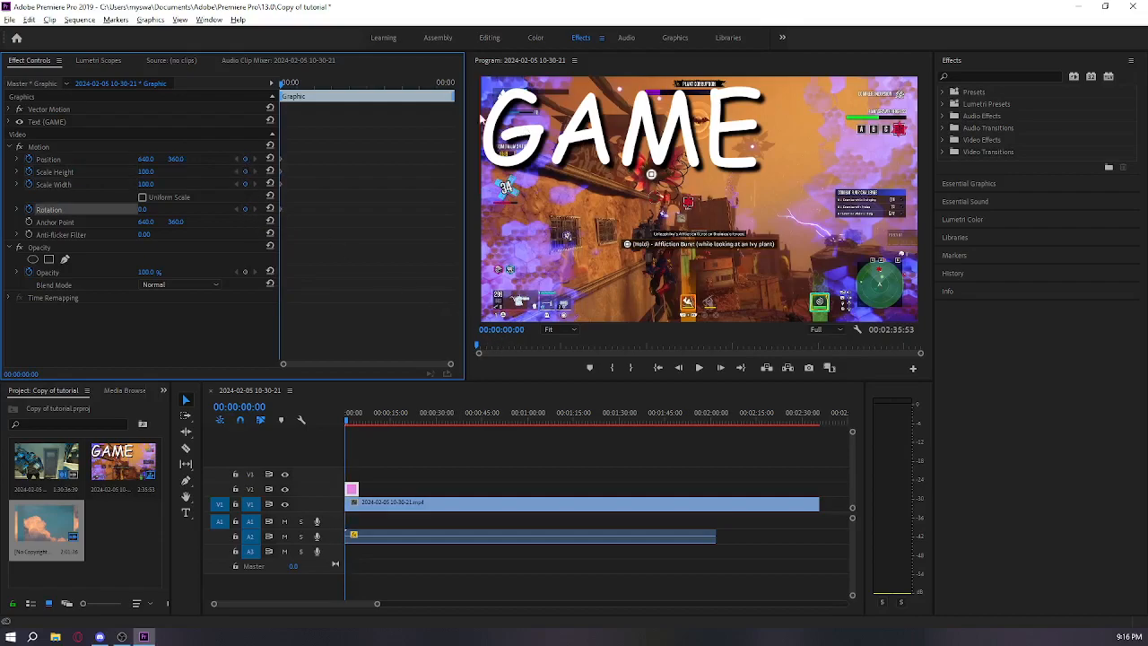
# At 00:00:04:11, move the GAME text down and right, and add Position, Scale Height and Scale Width keyframes.
pyautogui.click(428, 84)
pyautogui.moveTo(592, 152); pyautogui.dragTo(726, 280)
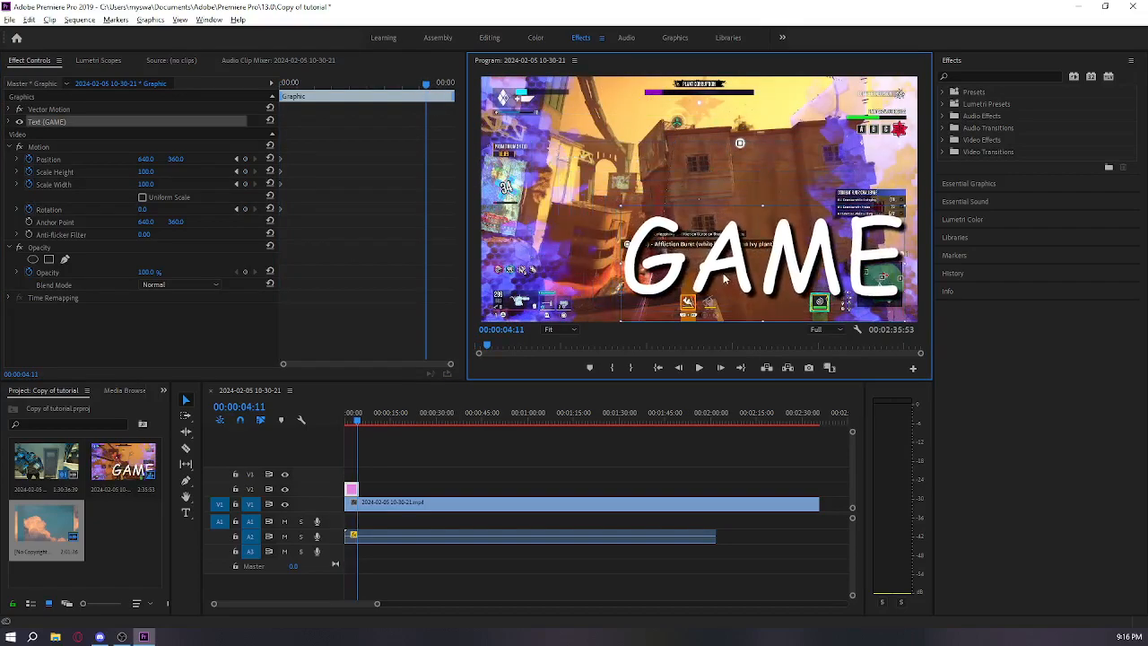
pyautogui.click(245, 159)
pyautogui.click(245, 172)
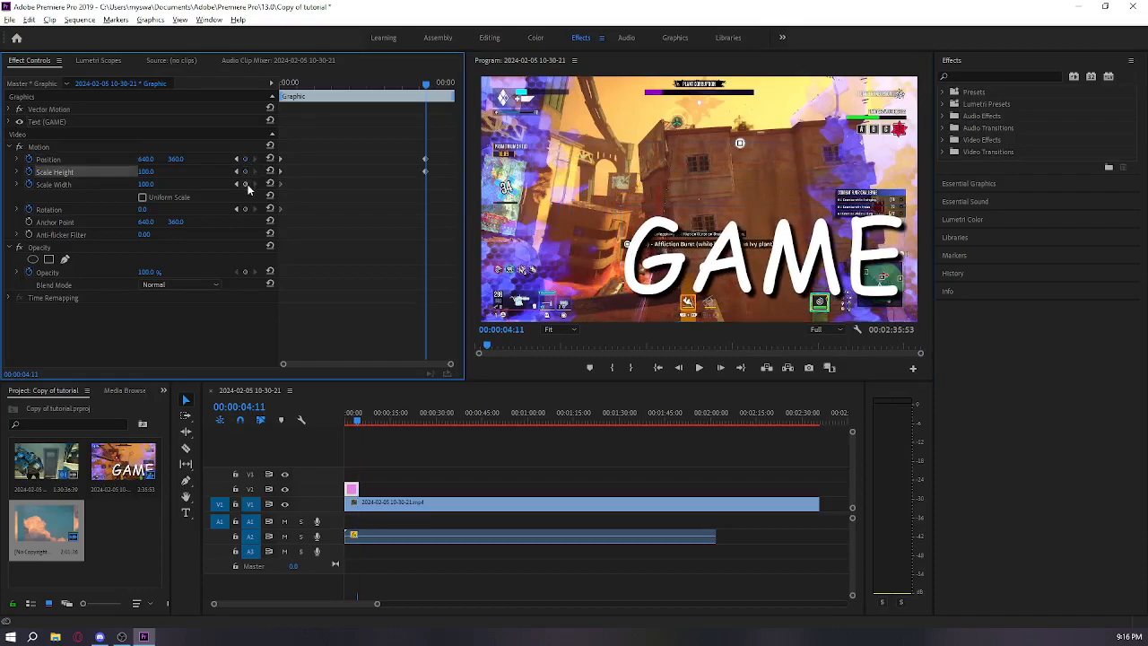
pyautogui.click(245, 184)
# Play the GAME graphic from its start to check the text's movement.
pyautogui.press('Home')
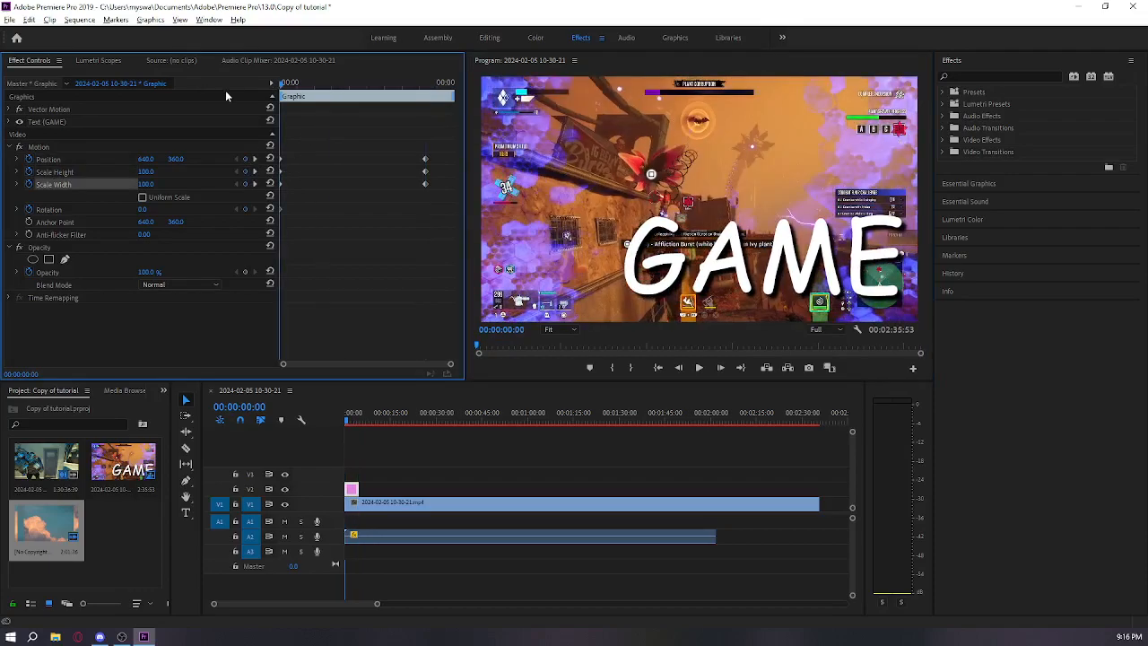
pyautogui.press('space')
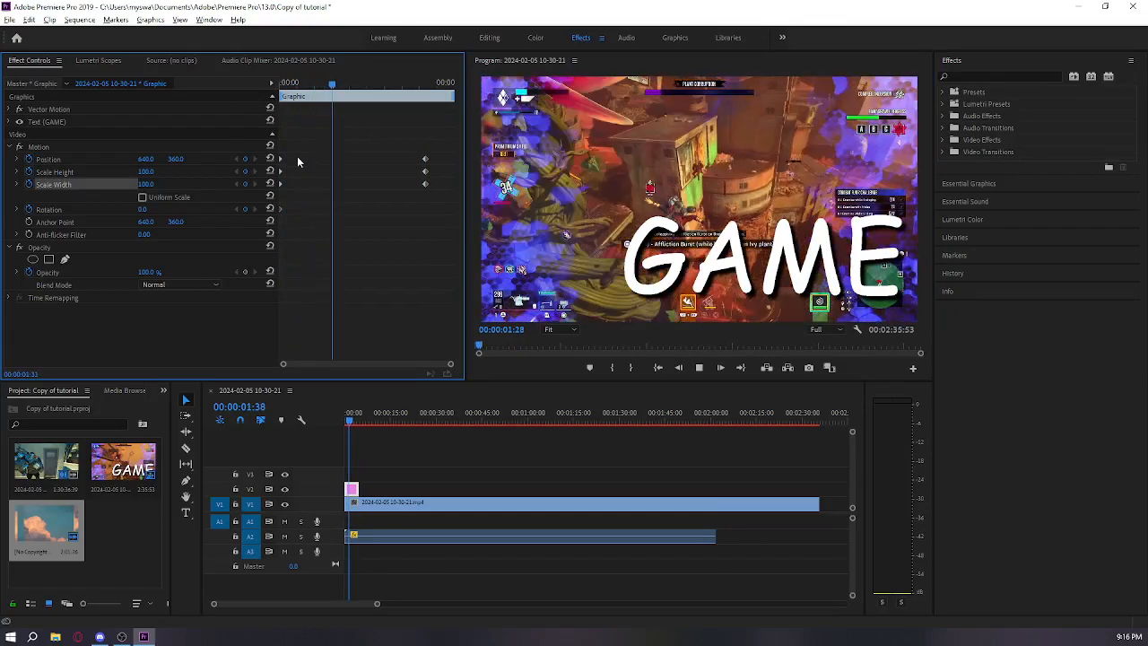
pyautogui.press('space')
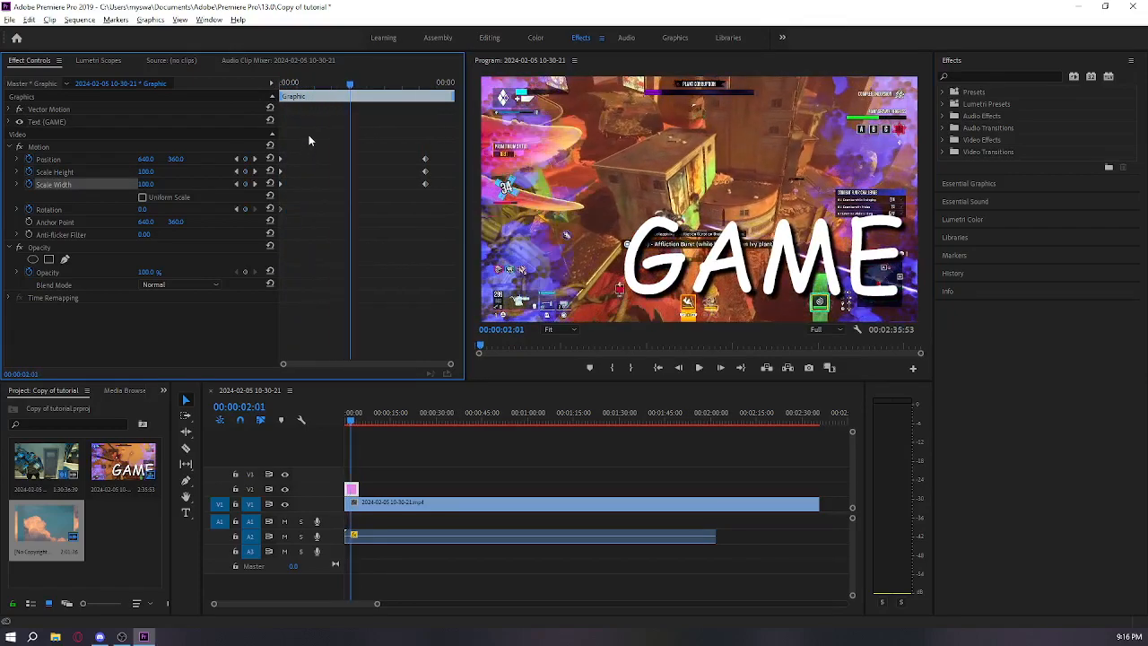
# Turn Uniform Scale back on, move the GAME text toward the frame's centre at 00:00:02:01 and briefly play it.
pyautogui.click(145, 206)
pyautogui.click(143, 197)
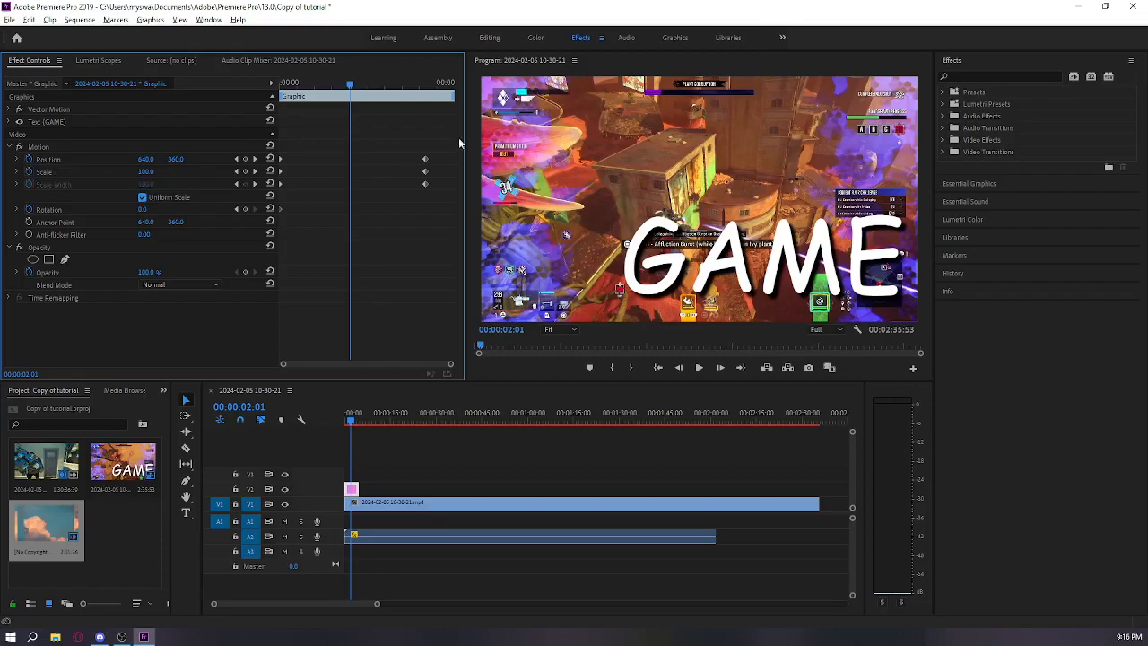
pyautogui.moveTo(670, 240); pyautogui.dragTo(619, 166)
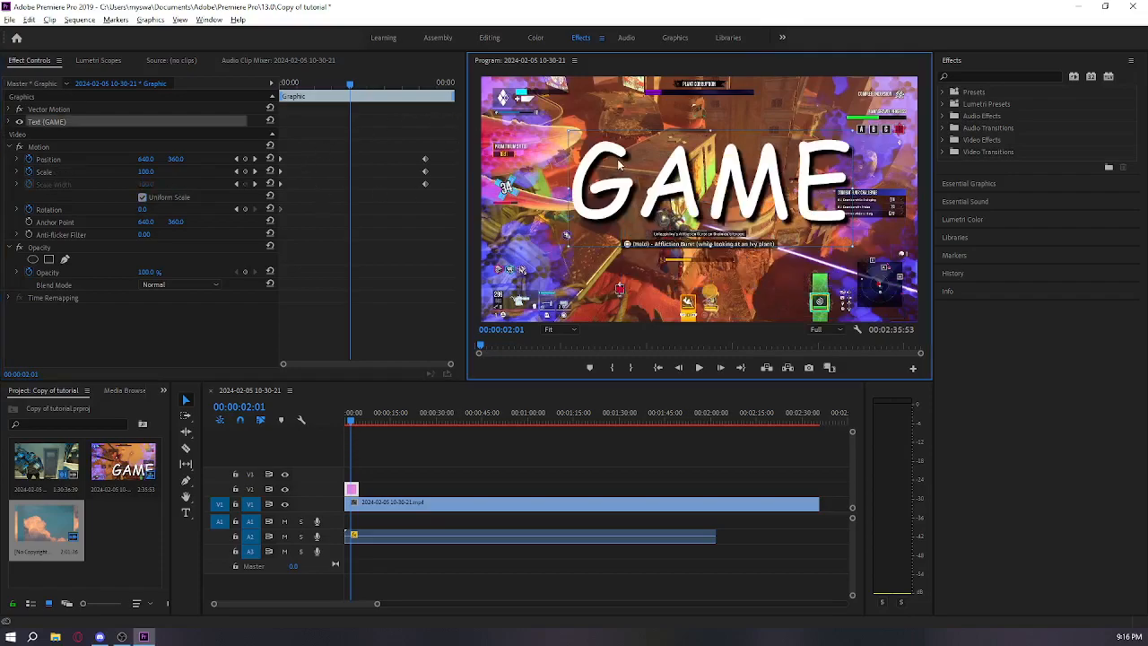
pyautogui.press('space')
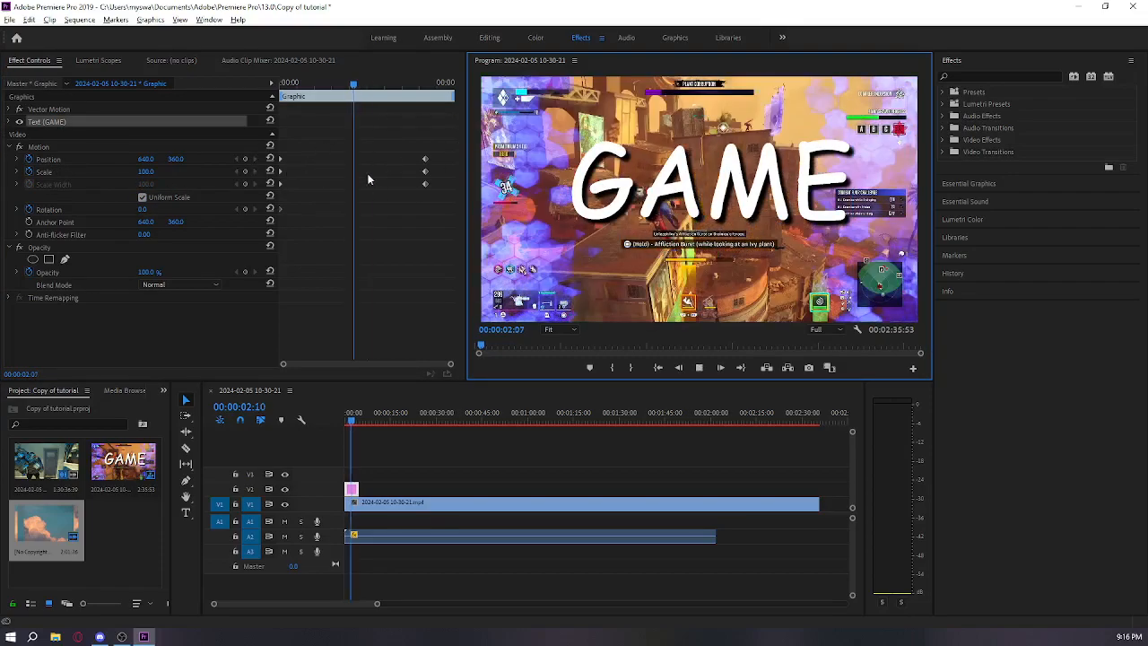
pyautogui.press('space')
# Delete the graphic's keyframes at 00:00:04:11 and return to its start.
pyautogui.click(393, 121)
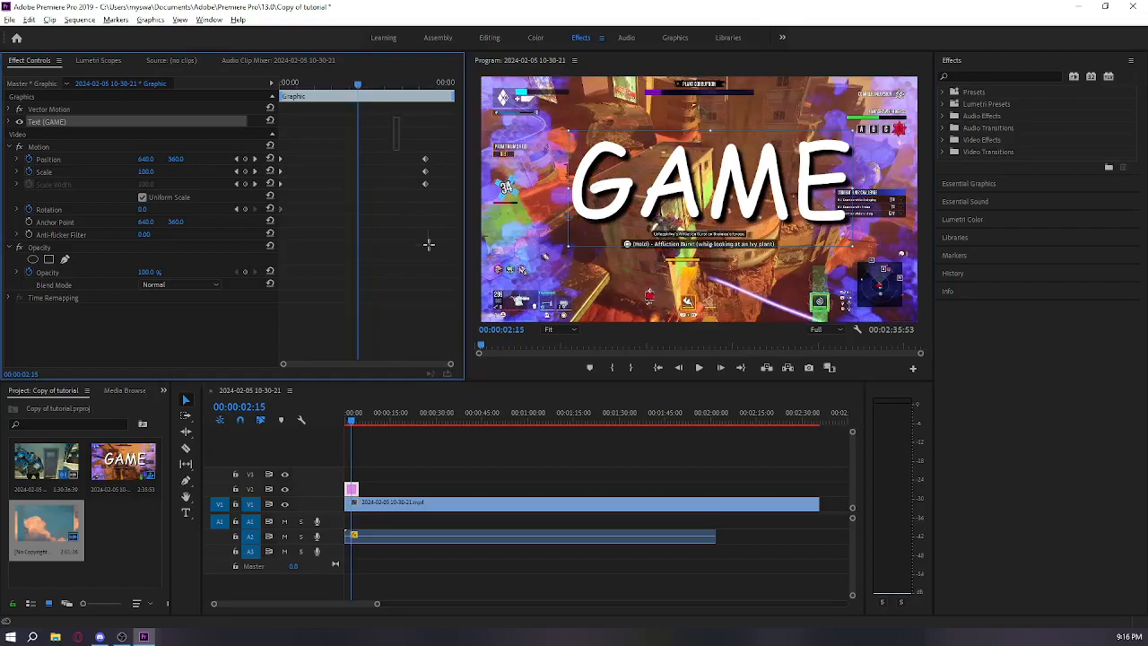
pyautogui.press('Home')
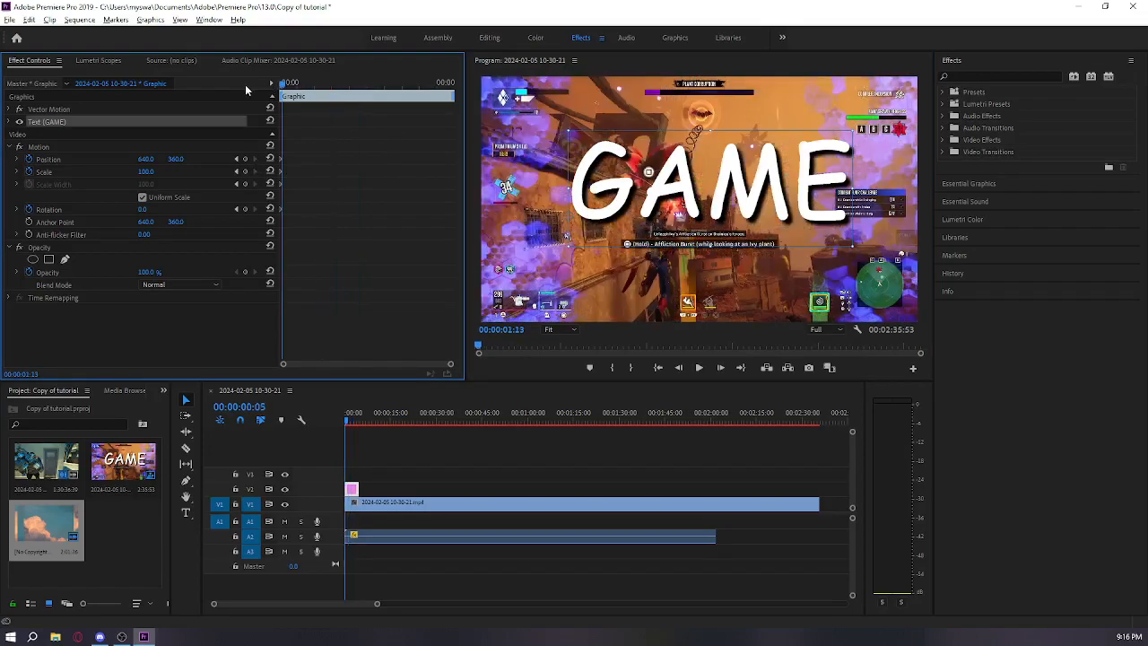
pyautogui.click(301, 145)
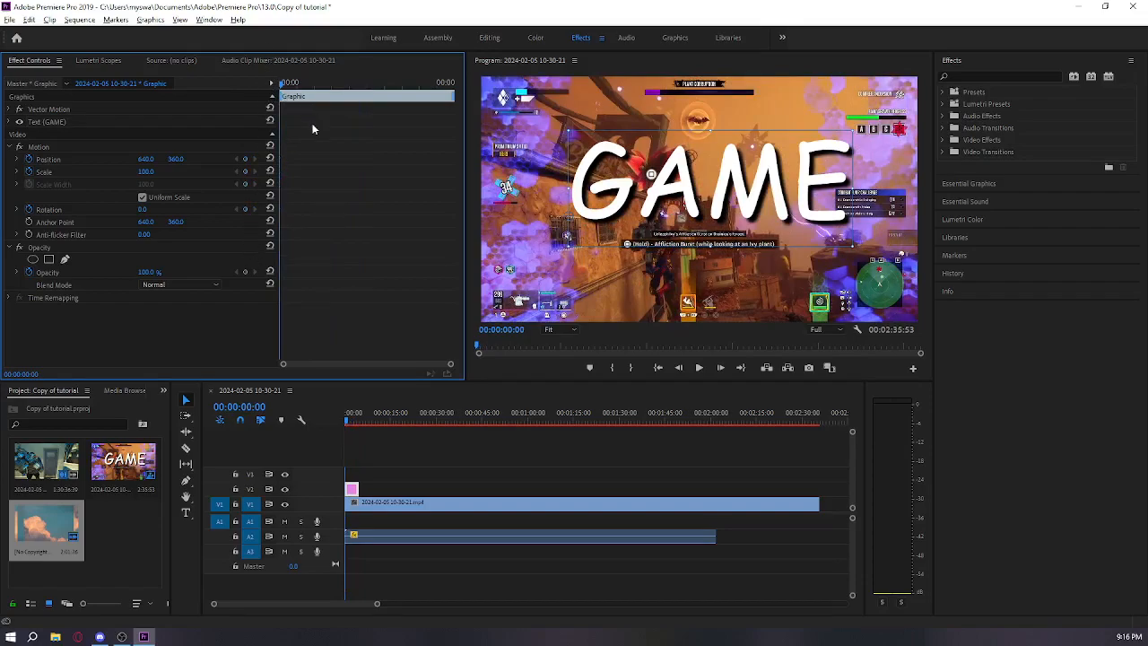
# Turn off Uniform Scale and the keyframing of Position, Scale Height, Scale Width and Rotation.
pyautogui.click(142, 198)
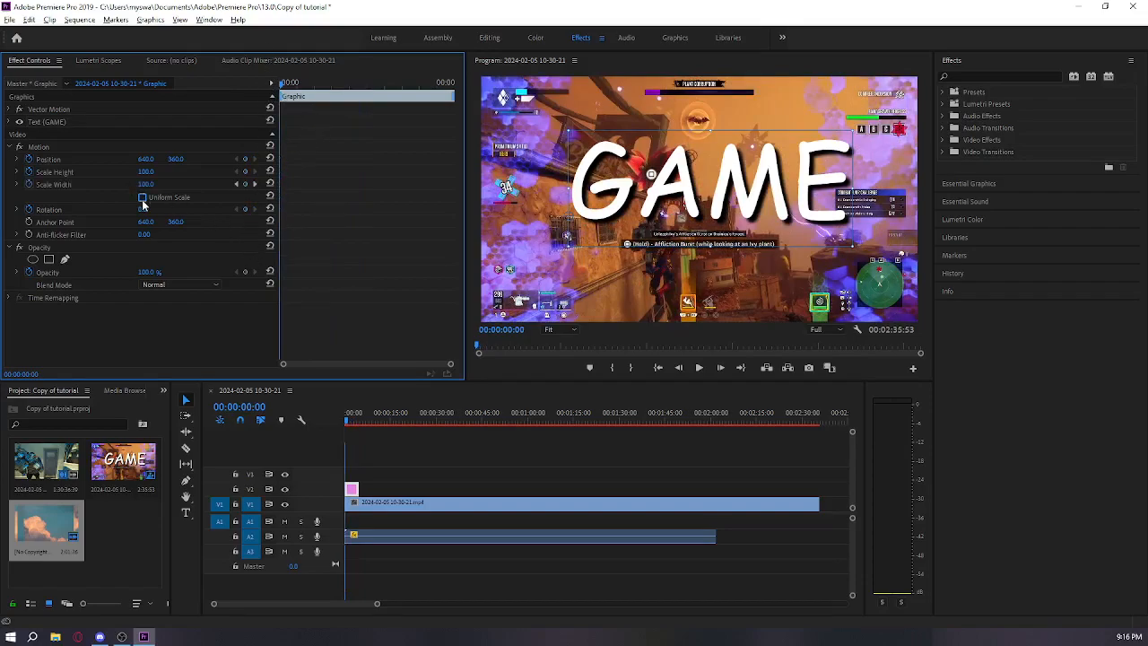
pyautogui.click(36, 171)
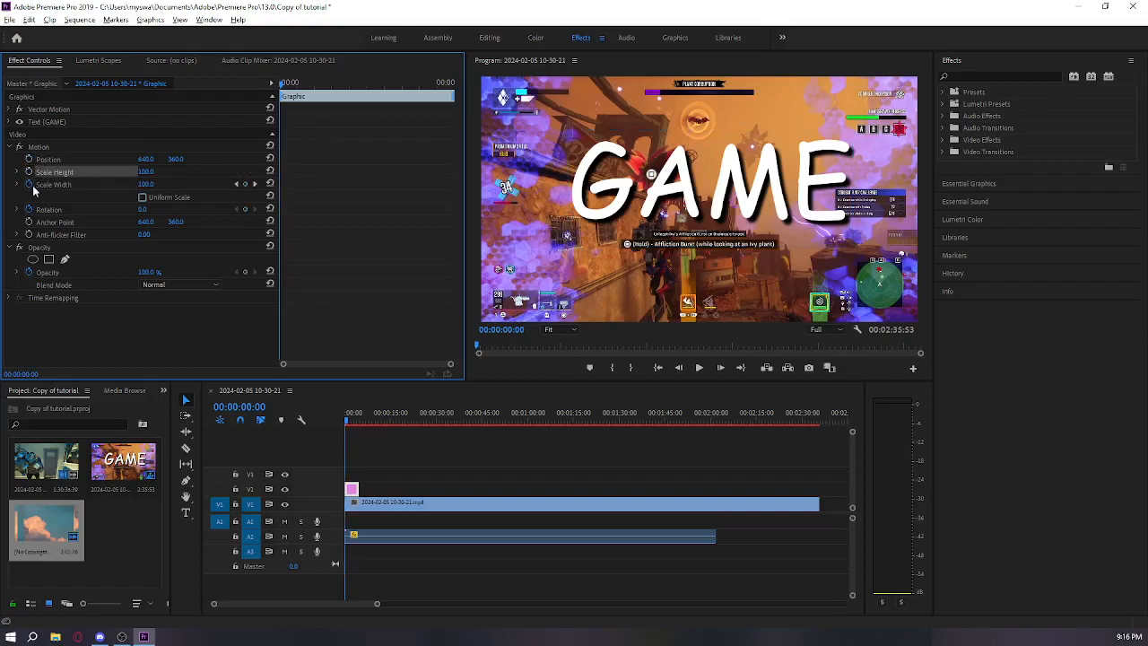
pyautogui.click(29, 185)
pyautogui.click(32, 209)
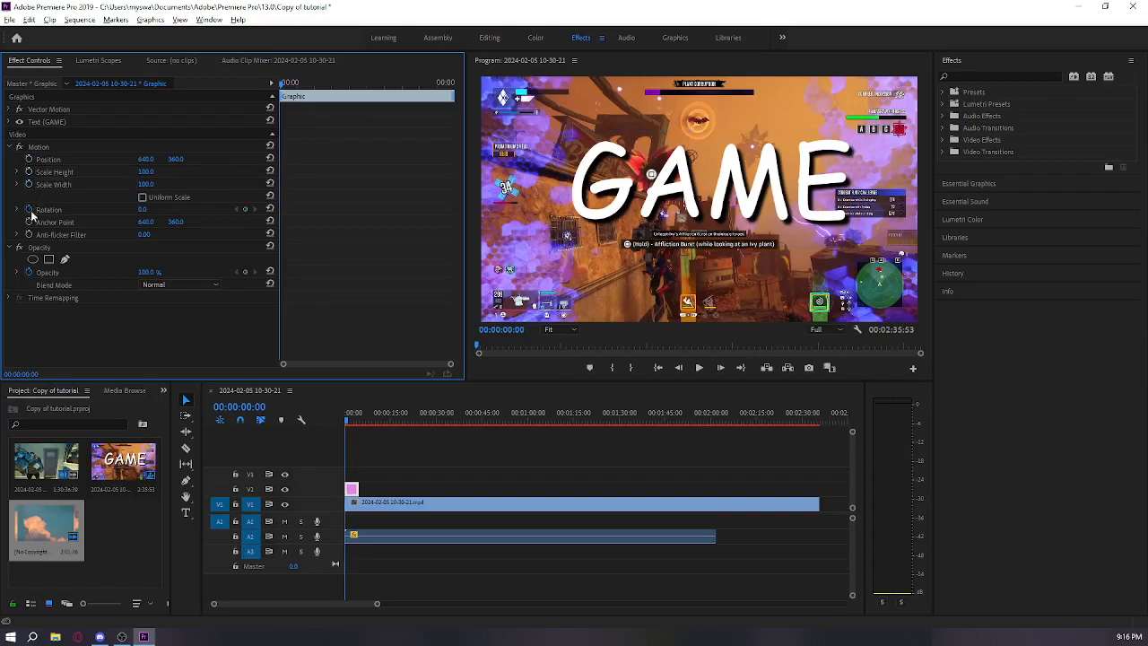
# Turn keyframing back on for Rotation, Scale Width, Scale Height and Position at 00:00:00:00.
pyautogui.click(32, 210)
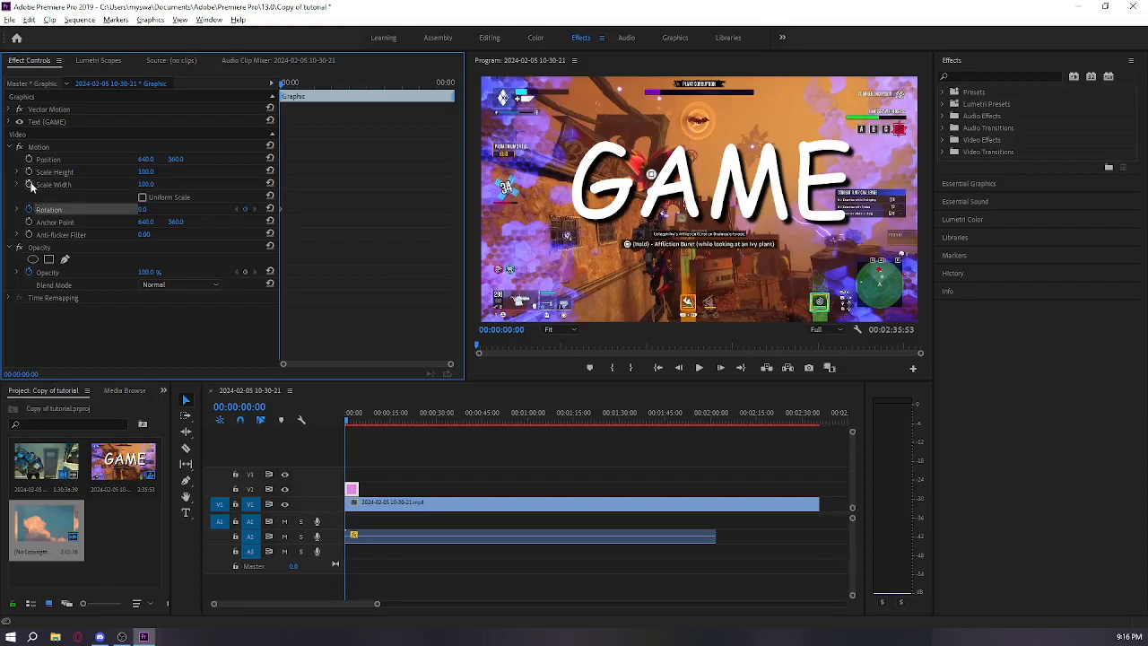
pyautogui.click(29, 185)
pyautogui.click(30, 171)
pyautogui.click(28, 159)
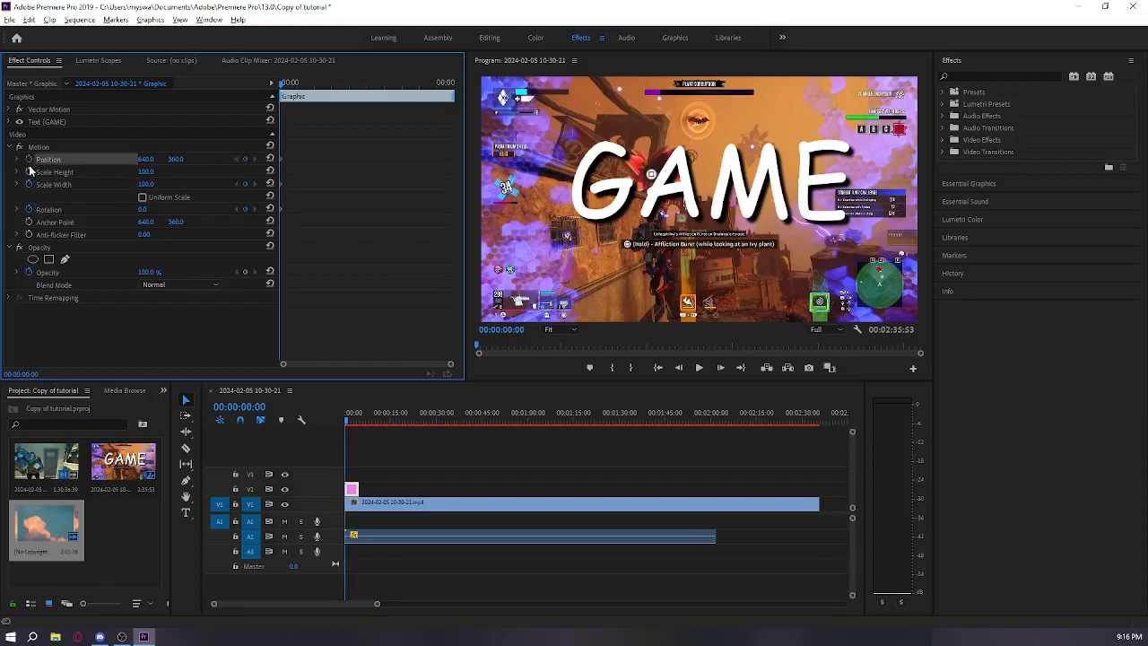
pyautogui.click(40, 172)
# At 00:00:03:48, move the GAME text to the upper-left area of the frame.
pyautogui.click(415, 82)
pyautogui.press('Left')
pyautogui.moveTo(693, 170); pyautogui.dragTo(599, 164)
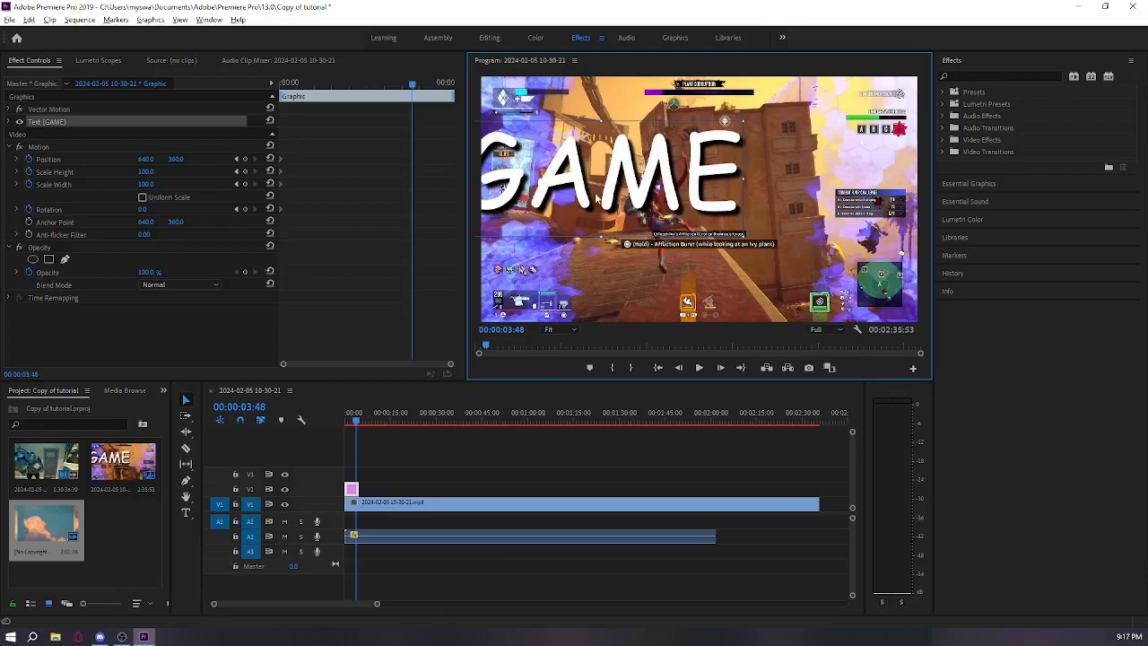
pyautogui.moveTo(599, 178); pyautogui.dragTo(625, 126)
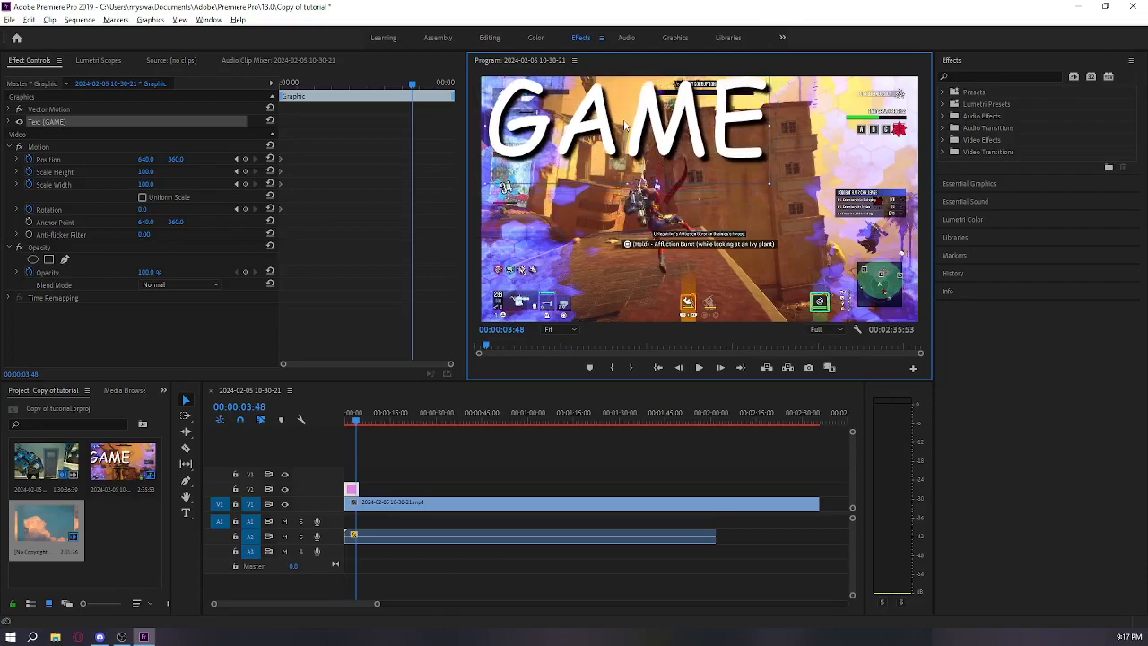
# At 00:00:00:00, move the GAME text toward the frame's centre, and move it back up and left further along the graphic.
pyautogui.moveTo(337, 85); pyautogui.dragTo(103, 86)
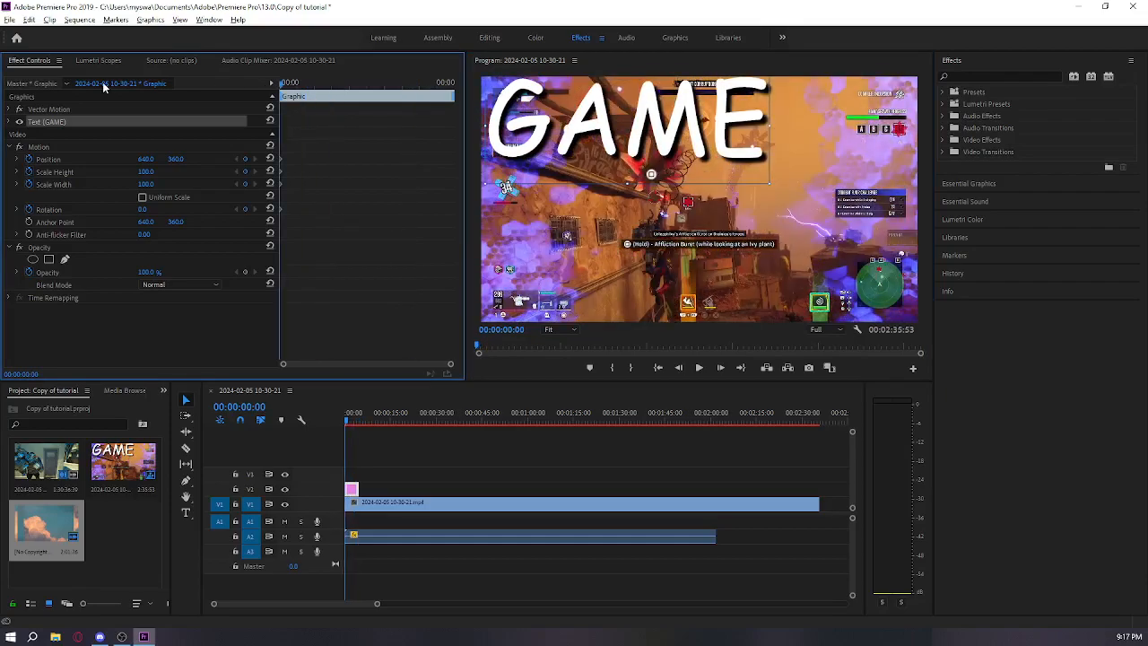
pyautogui.click(180, 160)
pyautogui.click(181, 158)
pyautogui.click(207, 158)
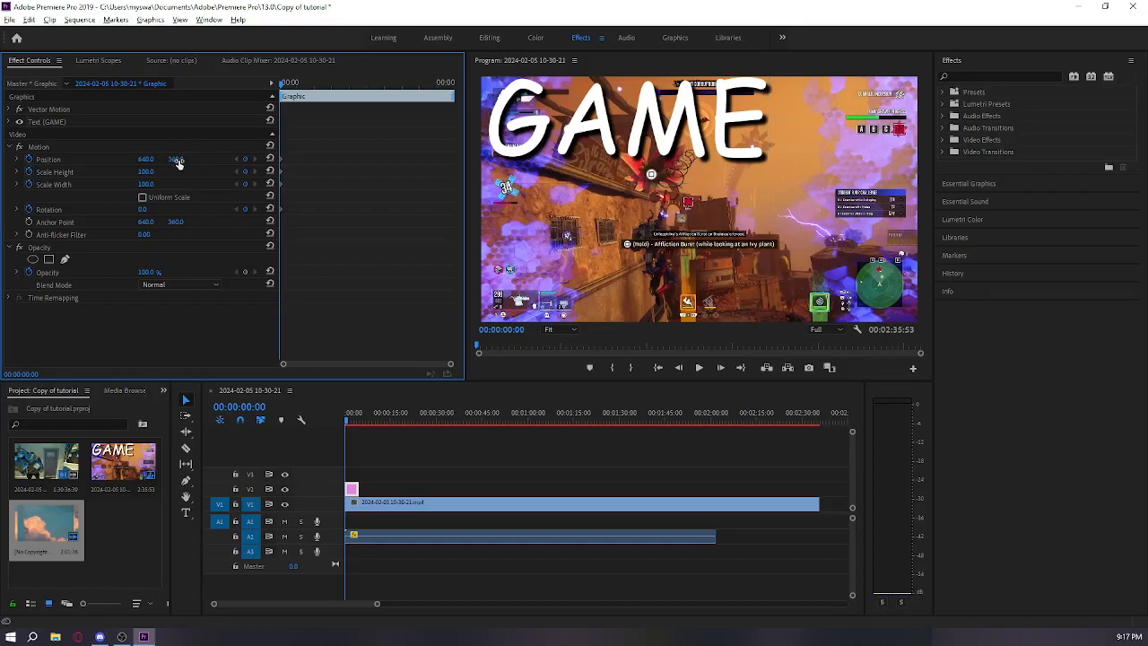
pyautogui.moveTo(539, 126); pyautogui.dragTo(596, 190)
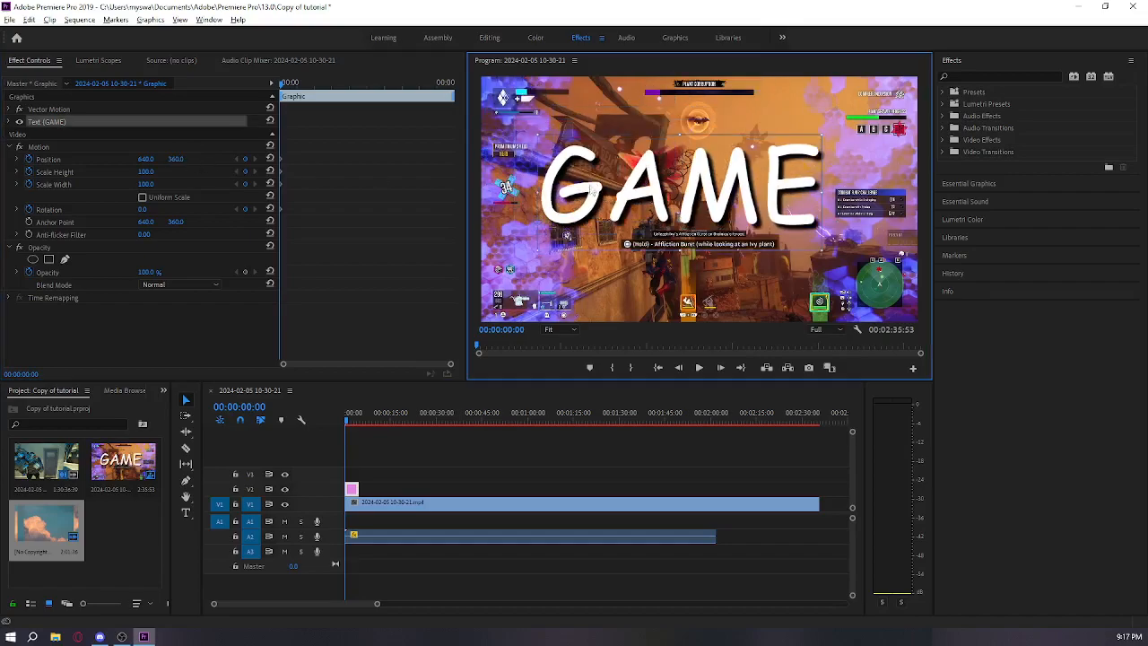
pyautogui.click(354, 82)
pyautogui.moveTo(695, 196); pyautogui.dragTo(645, 130)
pyautogui.moveTo(351, 83); pyautogui.dragTo(191, 94)
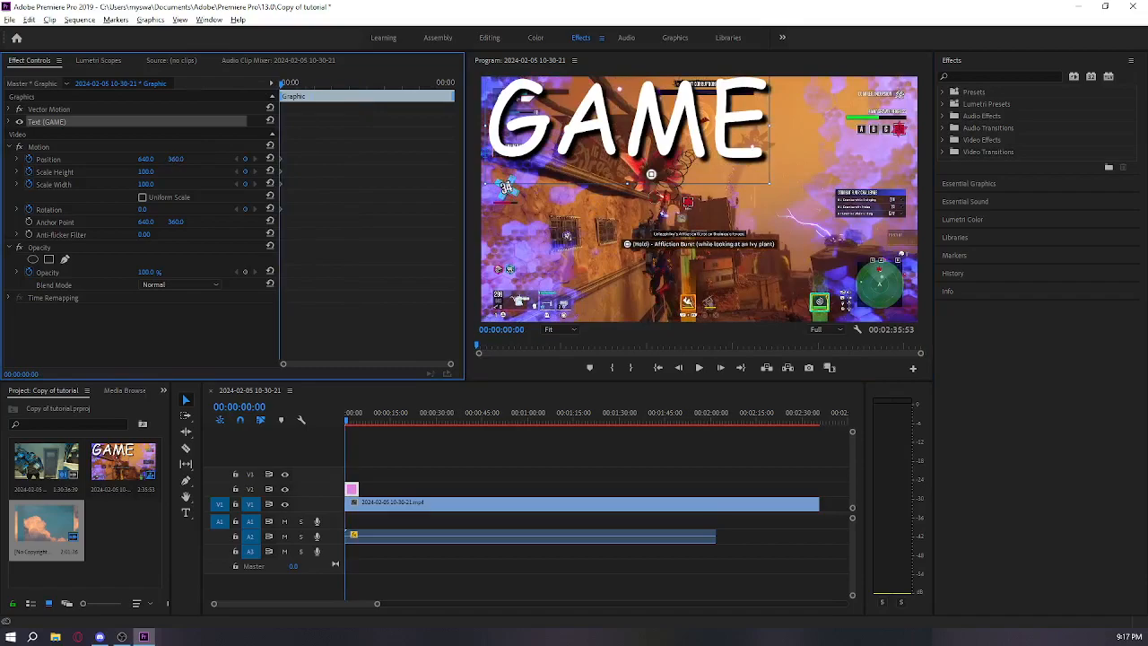
# Try a vertical Position of 399 at the start and a manual text move at 00:00:04:12, undoing both.
pyautogui.moveTo(176, 158); pyautogui.dragTo(153, 159)
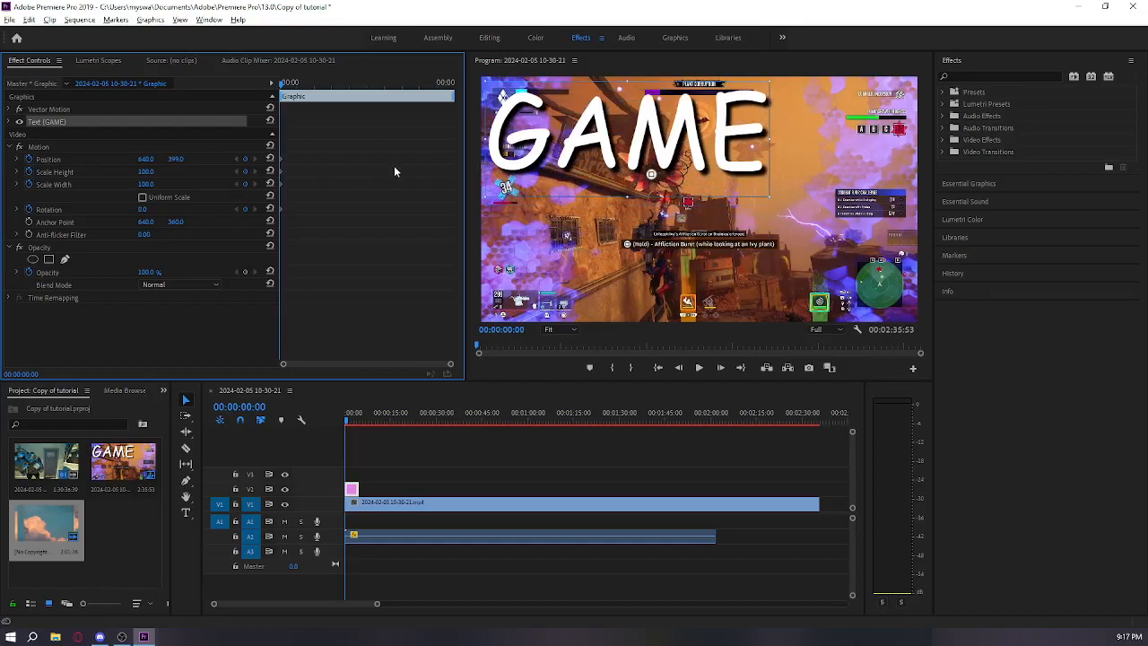
pyautogui.hotkey('ctrl', 'z')
pyautogui.click(426, 83)
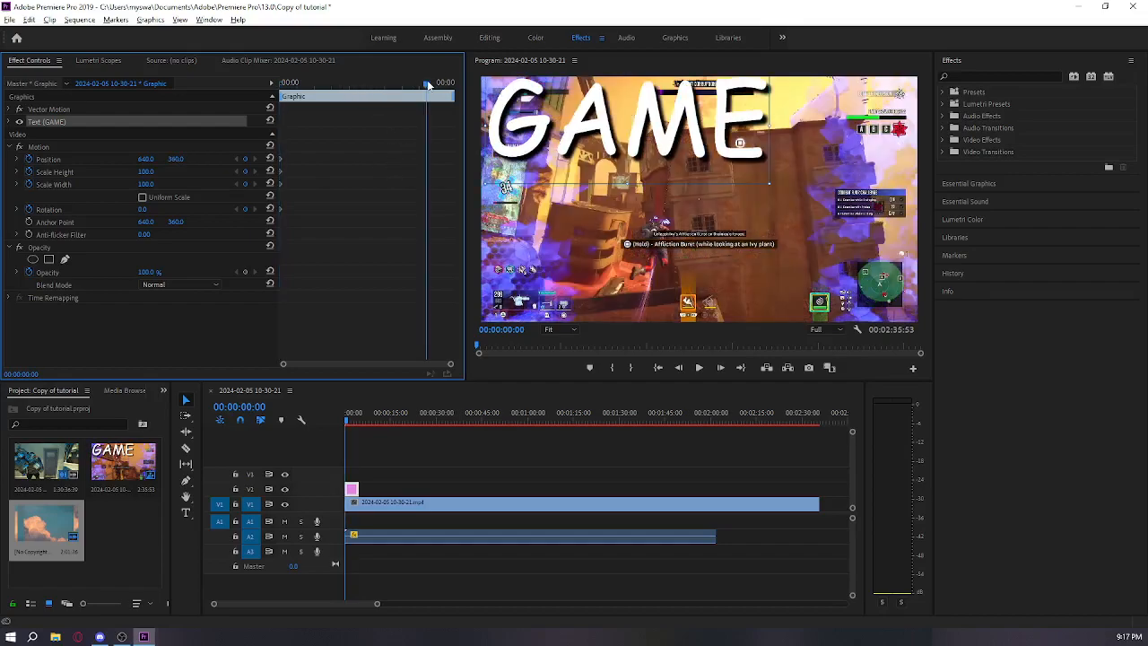
pyautogui.moveTo(665, 123); pyautogui.dragTo(767, 229)
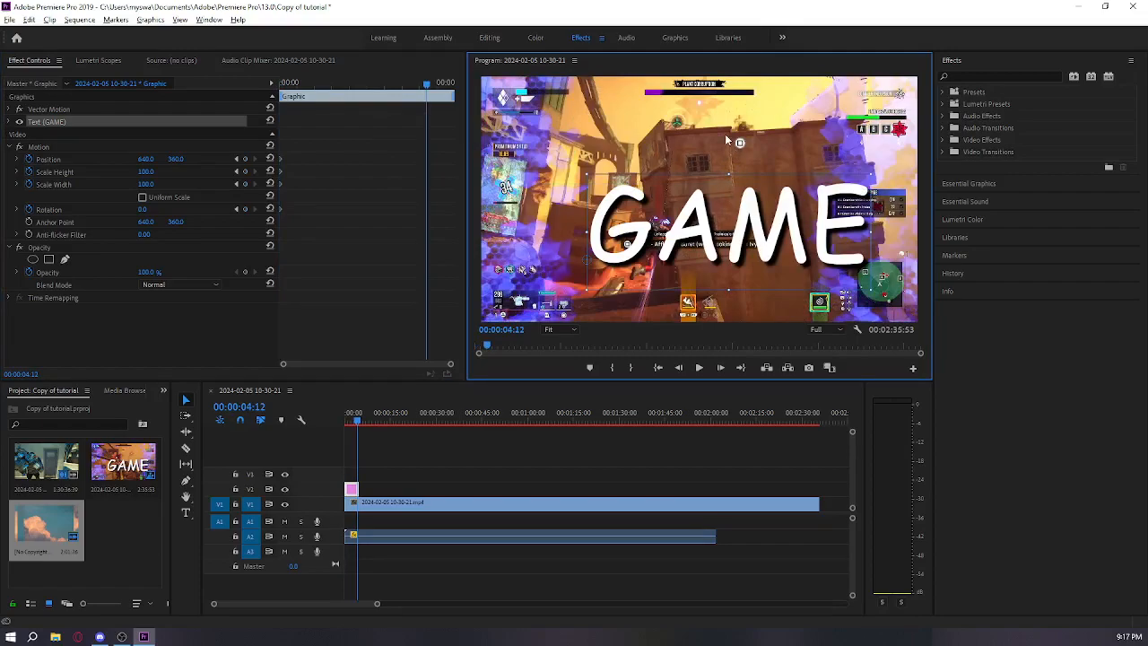
pyautogui.hotkey('ctrl', 'z')
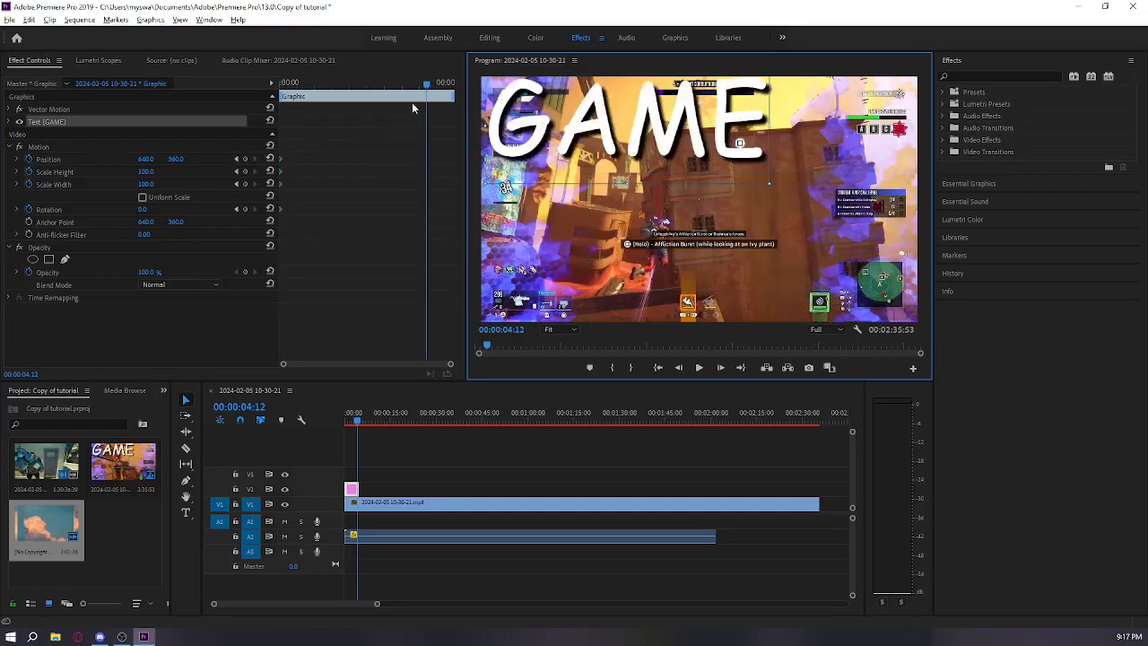
# At 00:00:04:33, set the GAME graphic's Position to 796, 752.
pyautogui.click(439, 83)
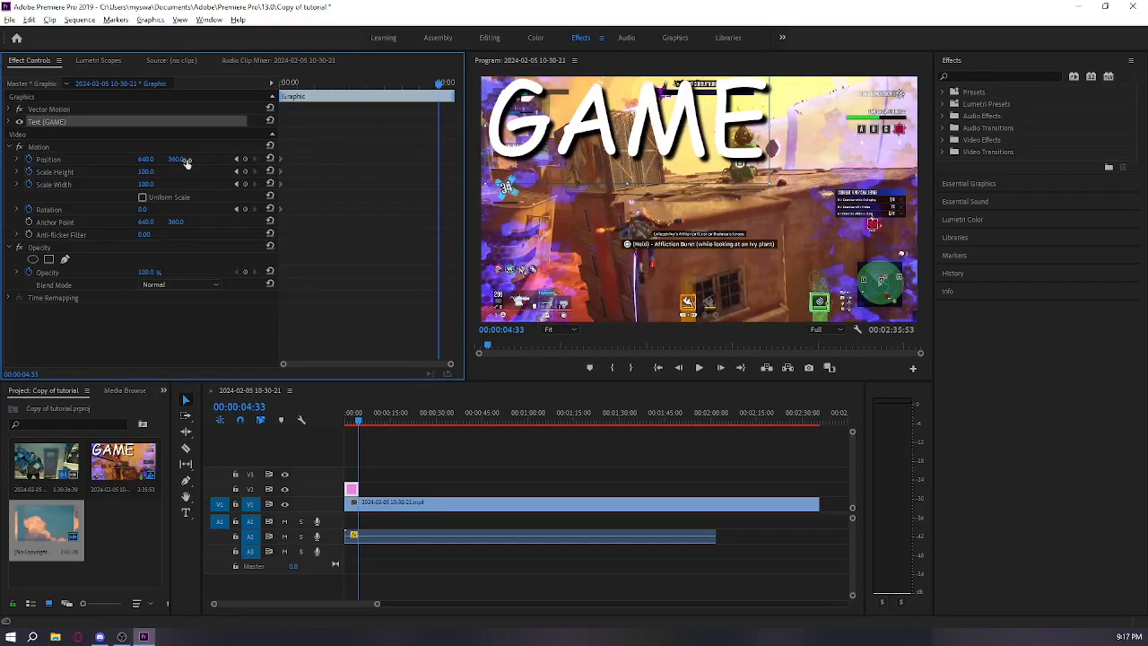
pyautogui.moveTo(175, 158); pyautogui.dragTo(410, 159)
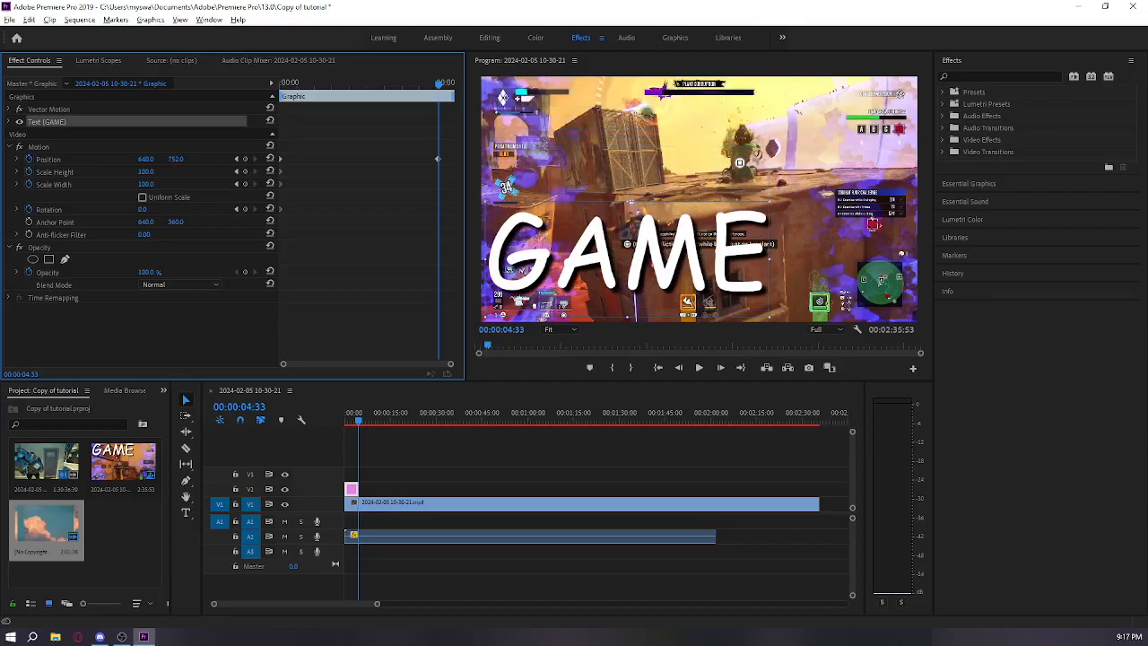
pyautogui.moveTo(145, 158); pyautogui.dragTo(285, 159)
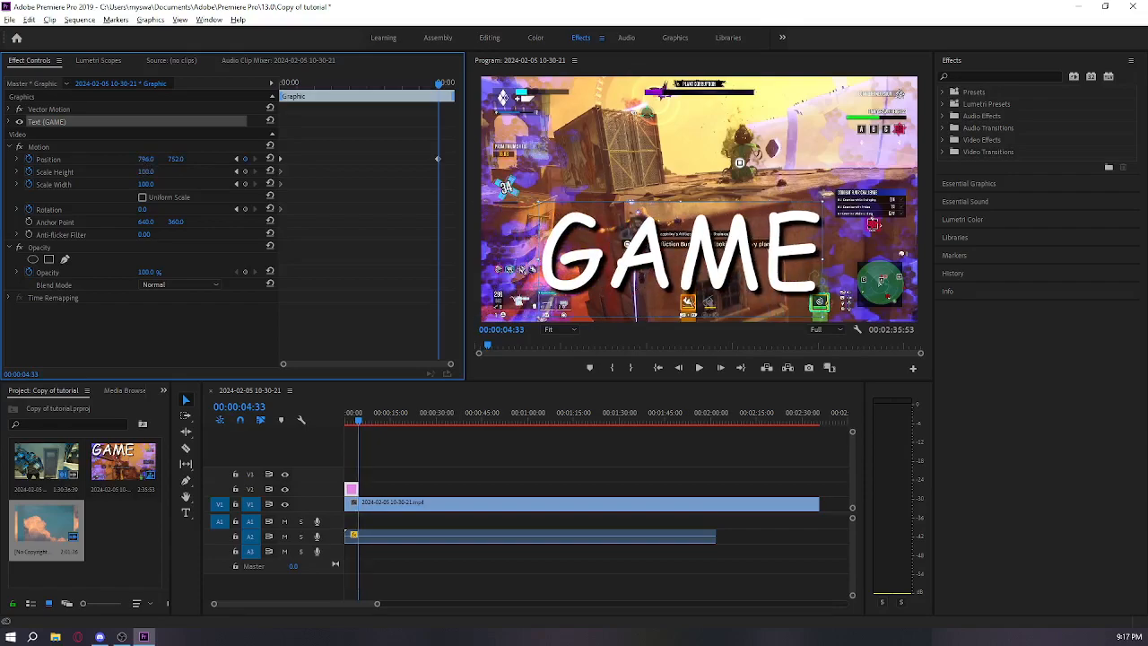
# Try changing the Scale Height and Scale Width and rotating the GAME text manually in the frame, undoing each change.
pyautogui.moveTo(146, 171)
pyautogui.mouseDown()
pyautogui.moveTo(102, 172)
pyautogui.moveTo(161, 171)
pyautogui.moveTo(59, 172)
pyautogui.moveTo(163, 171)
pyautogui.moveTo(154, 171)
pyautogui.mouseUp()
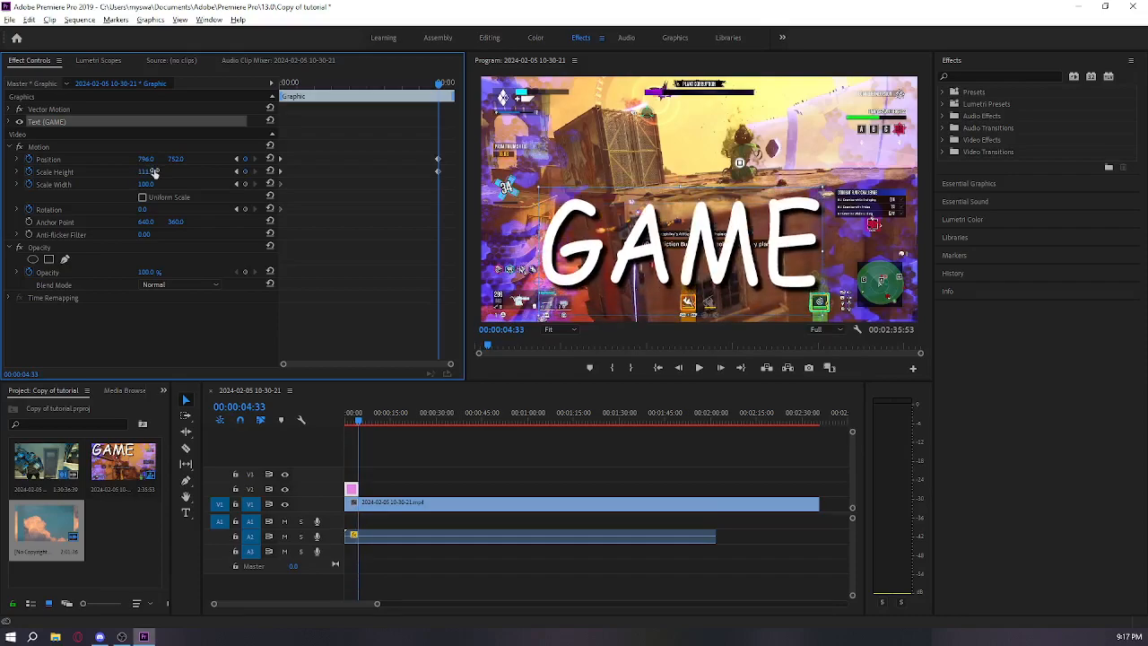
pyautogui.hotkey('ctrl', 'z')
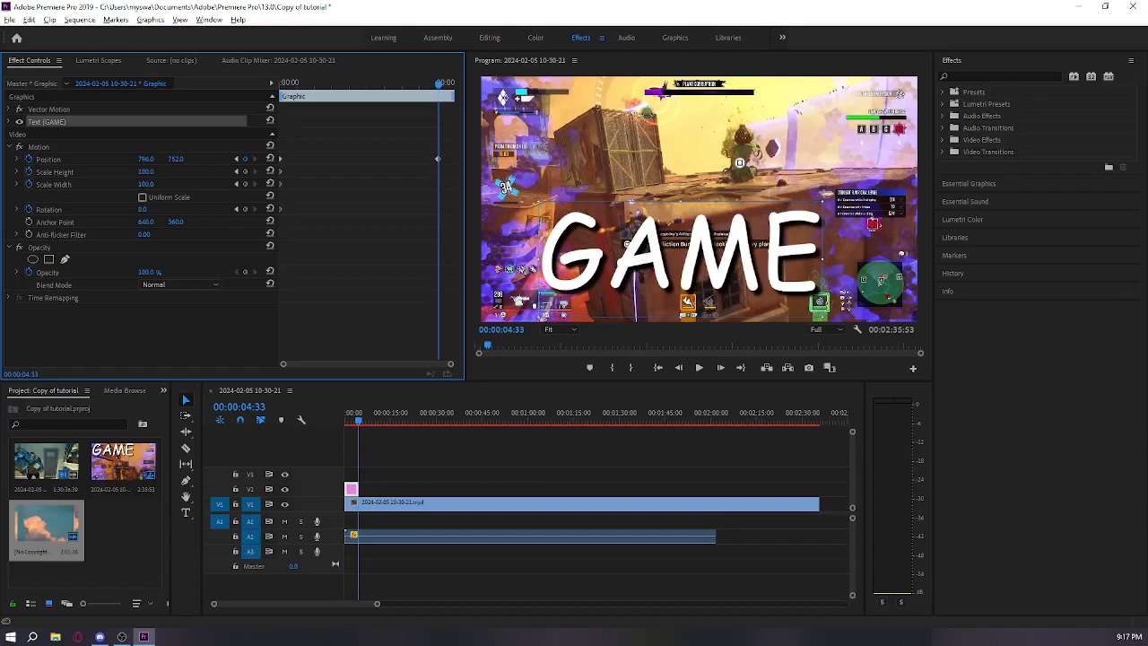
pyautogui.moveTo(145, 184)
pyautogui.mouseDown()
pyautogui.moveTo(197, 184)
pyautogui.moveTo(135, 183)
pyautogui.moveTo(158, 184)
pyautogui.mouseUp()
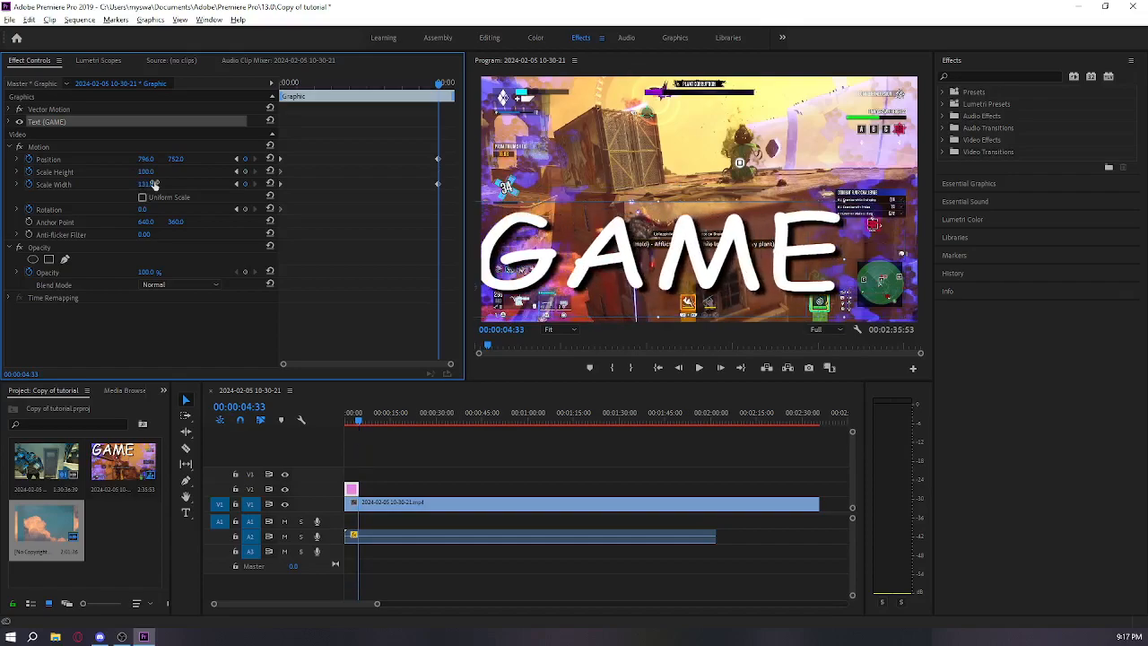
pyautogui.hotkey('ctrl', 'z')
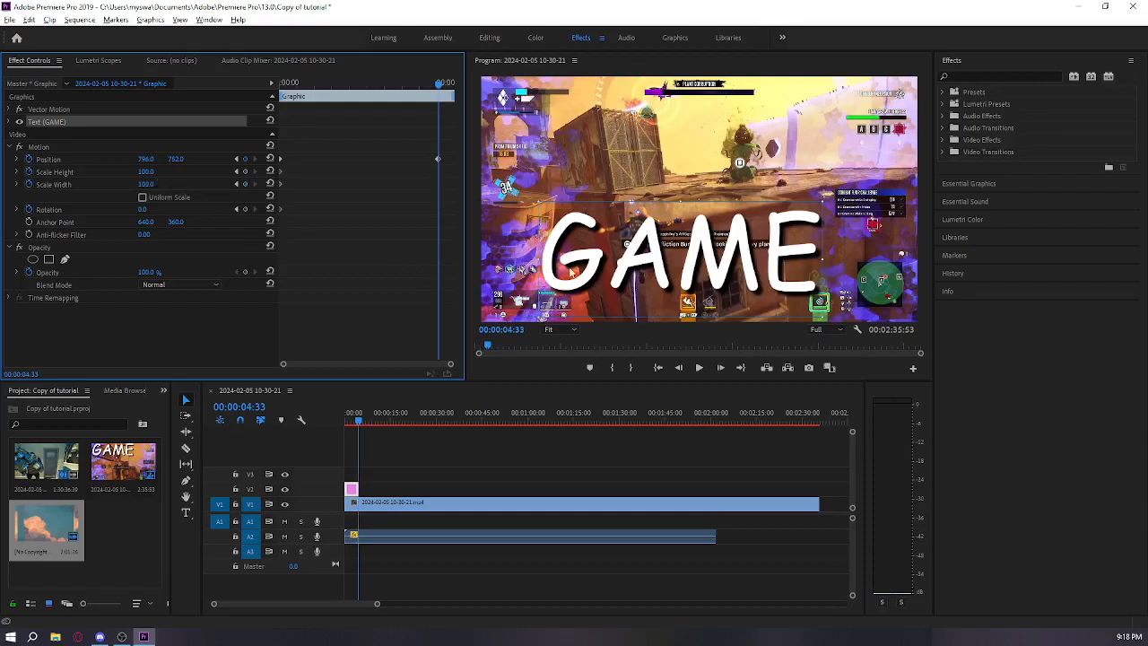
pyautogui.click(639, 263)
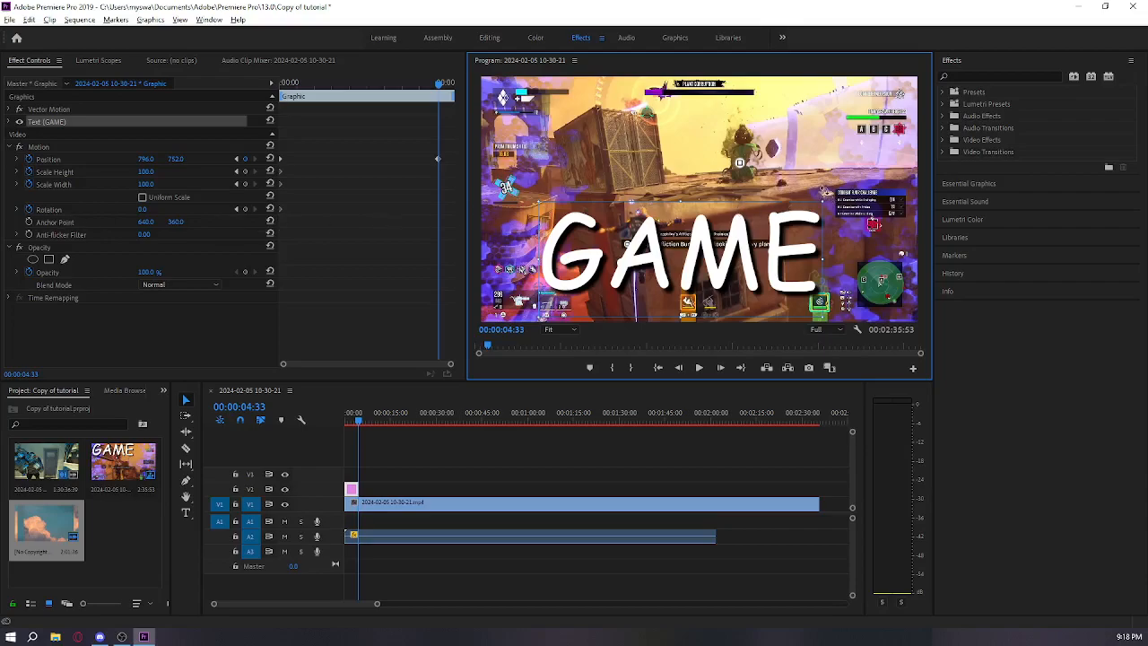
pyautogui.moveTo(826, 191); pyautogui.dragTo(855, 271)
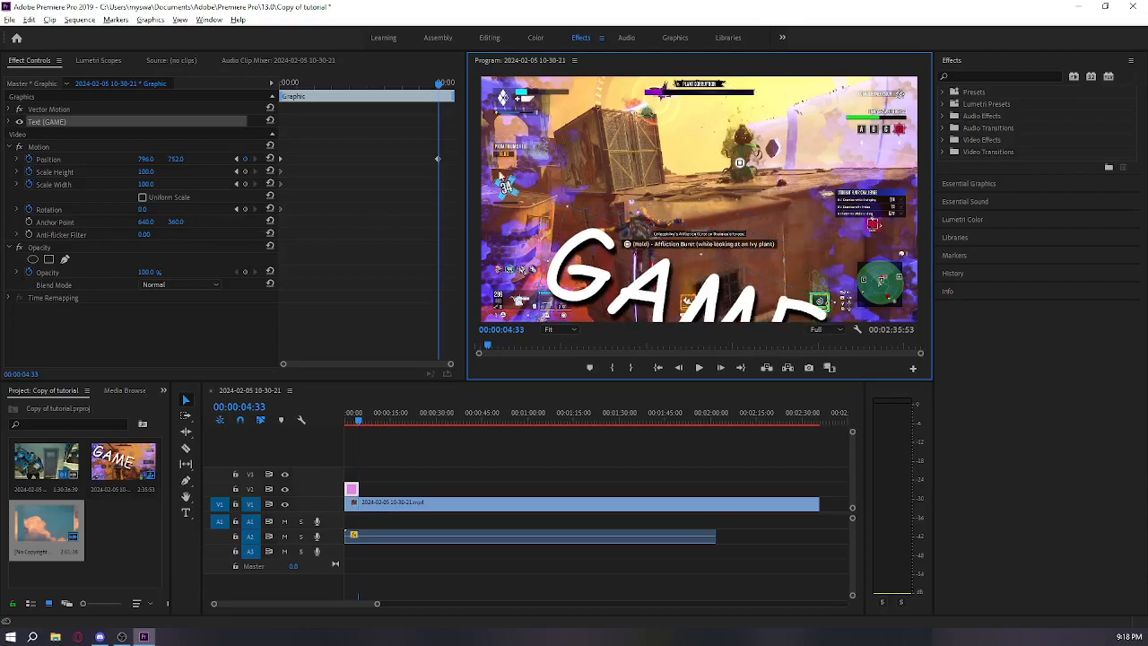
pyautogui.hotkey('ctrl', 'z')
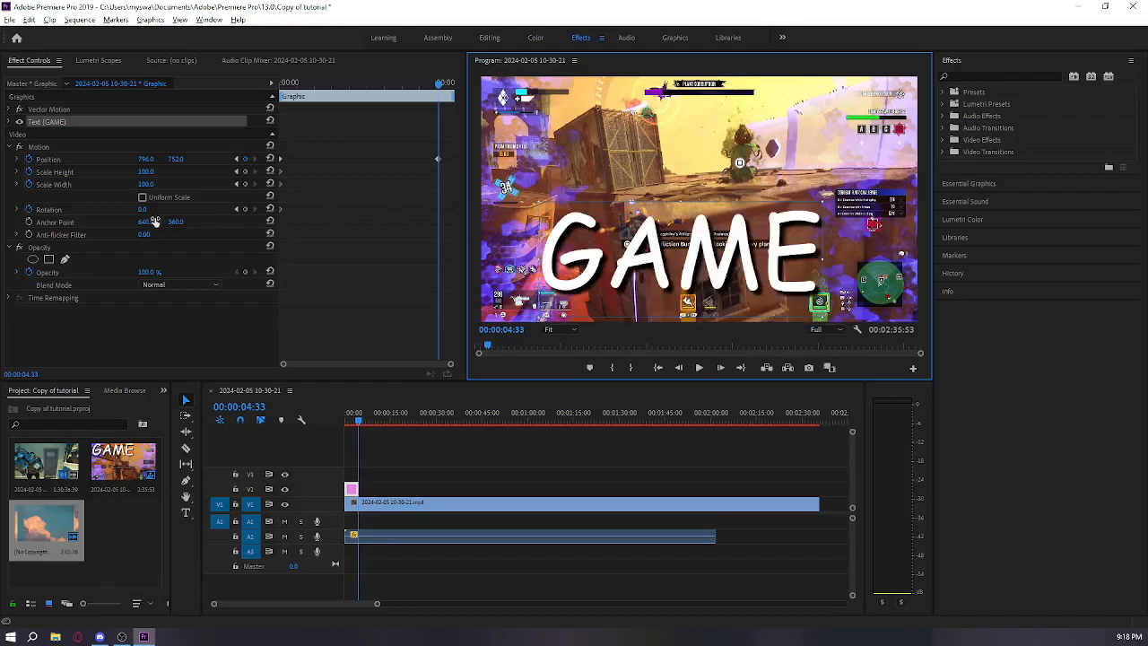
# Set the graphic's Rotation to 110° at 00:00:04:33 and play the animation from the start, returning to 00:00:00:00.
pyautogui.click(144, 208)
pyautogui.moveTo(143, 208); pyautogui.dragTo(242, 208)
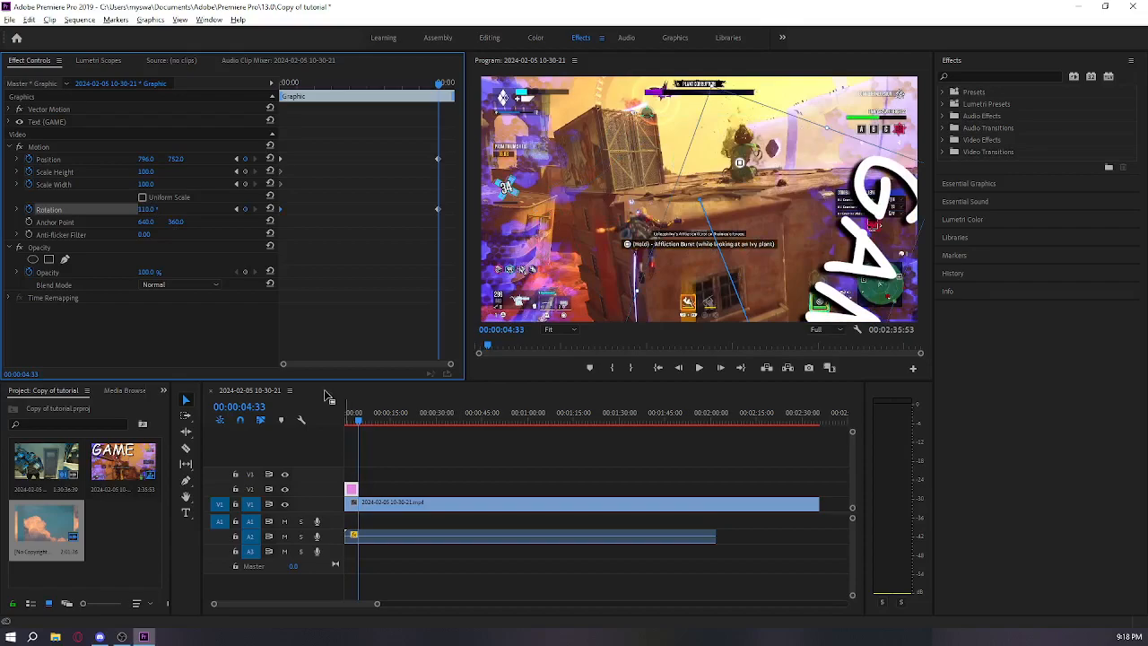
pyautogui.moveTo(355, 422); pyautogui.dragTo(315, 424)
pyautogui.press('space')
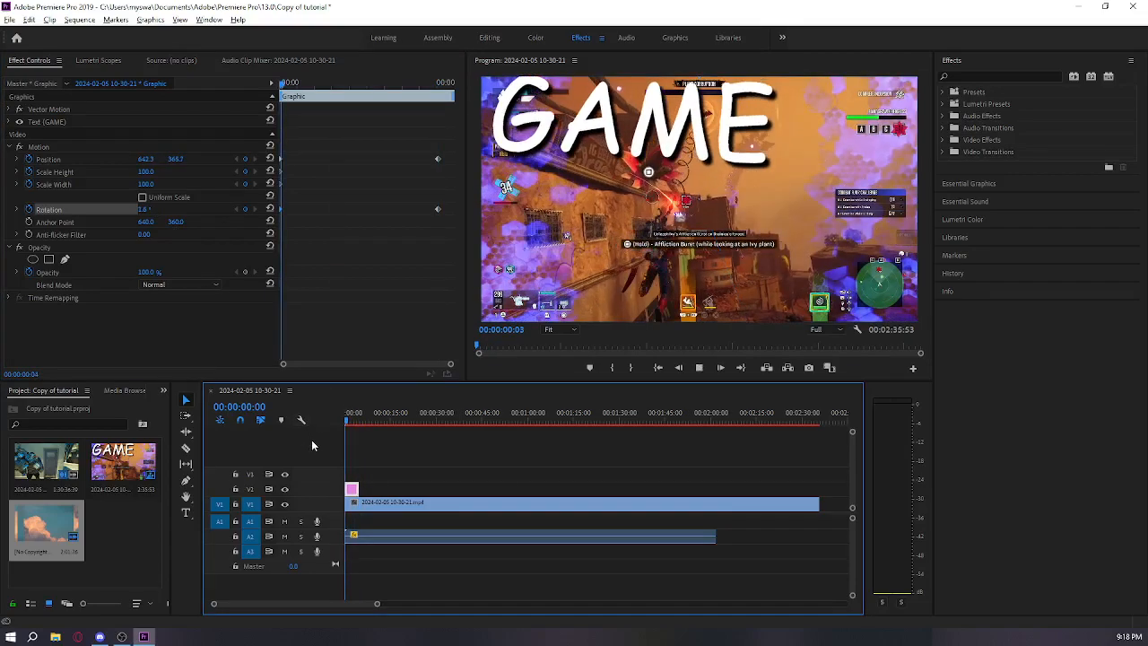
pyautogui.press('space')
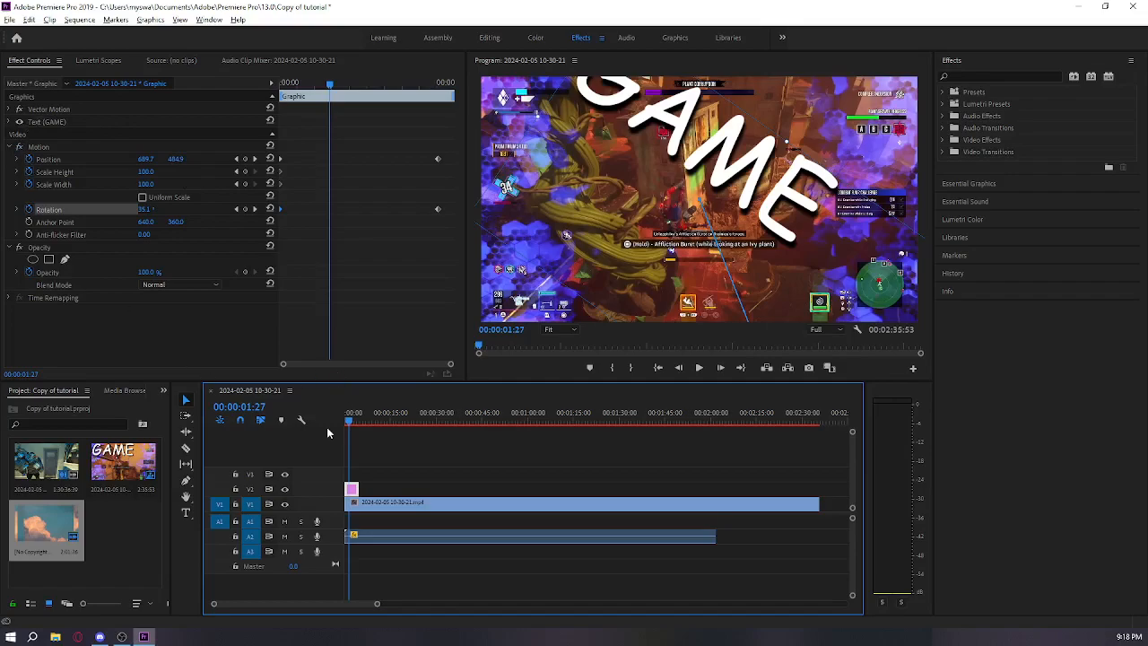
pyautogui.moveTo(352, 425); pyautogui.dragTo(346, 424)
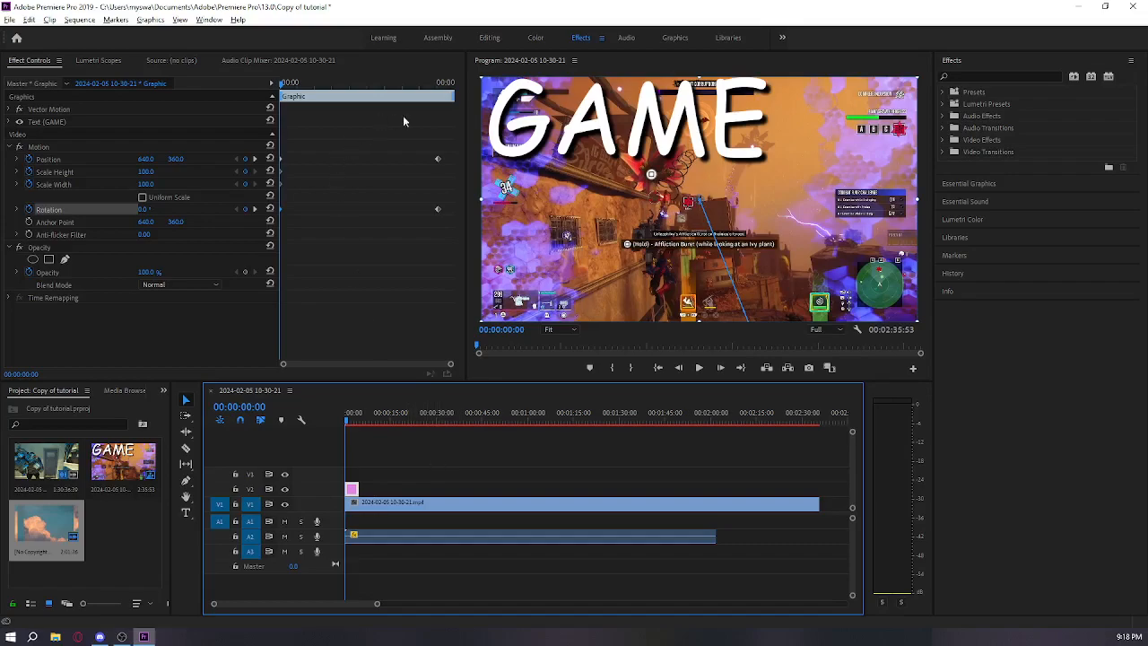
# Delete all of the graphic's Motion keyframes, enable Uniform Scale and add a Scale keyframe at 00:00:00:00.
pyautogui.moveTo(439, 129); pyautogui.dragTo(257, 319)
pyautogui.press('Delete')
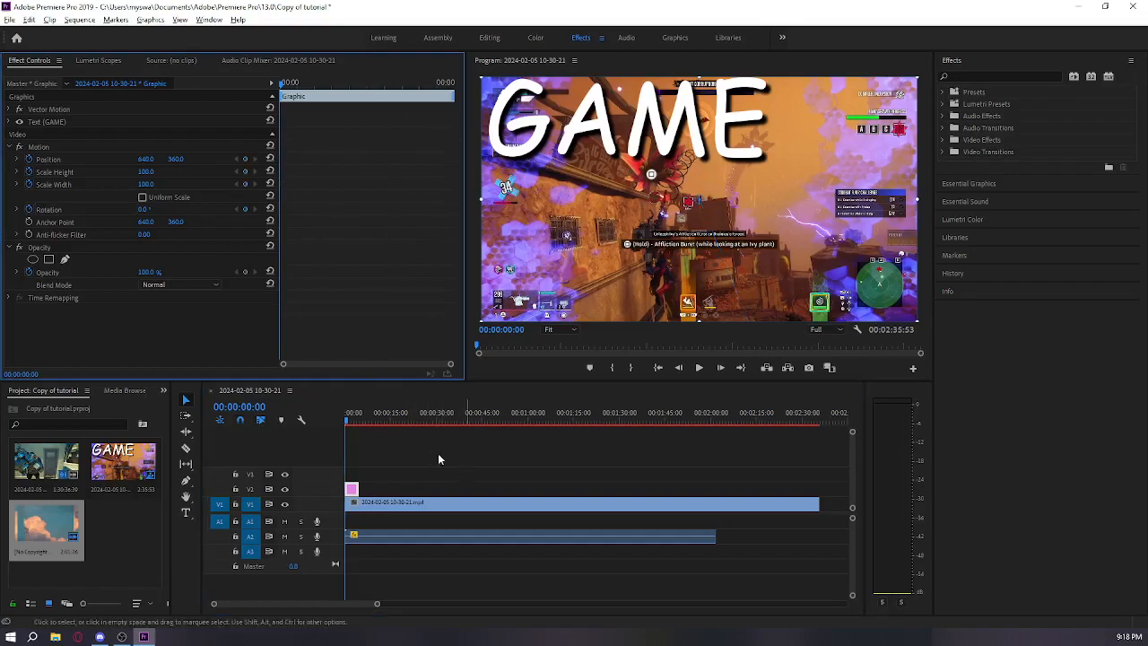
pyautogui.click(143, 197)
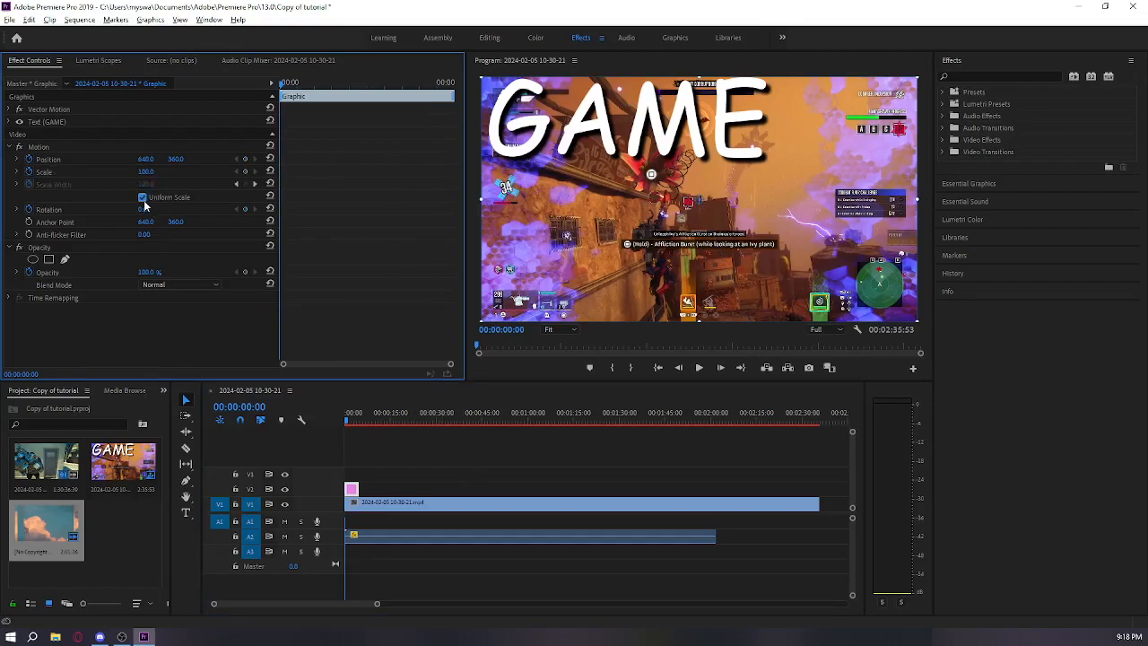
pyautogui.click(245, 169)
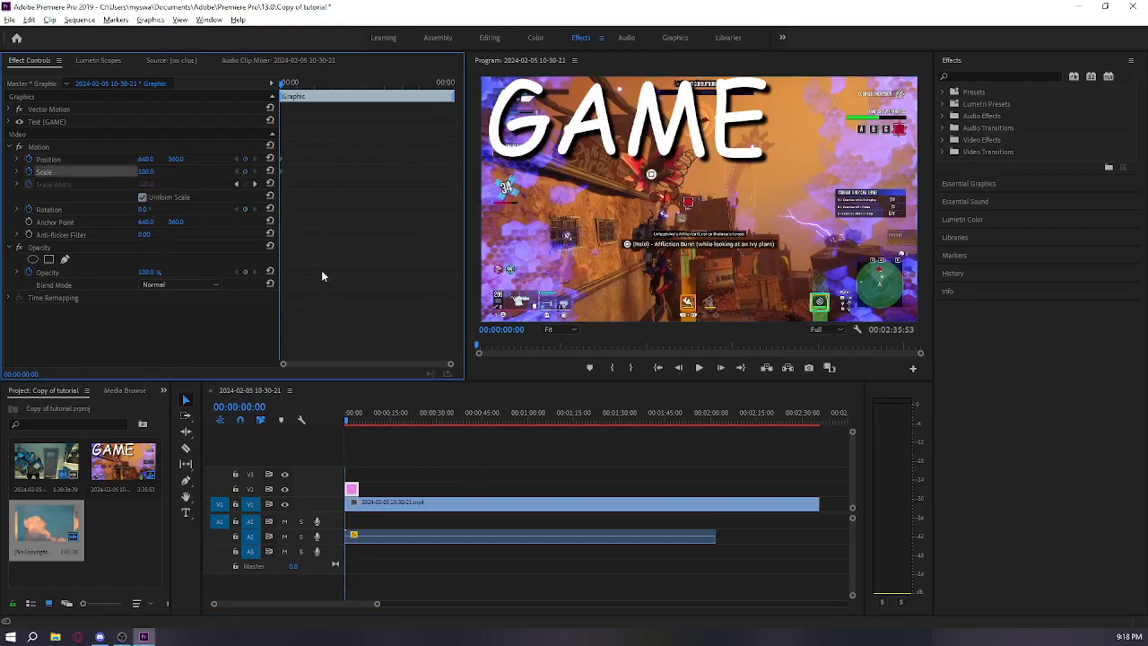
# At 00:00:03:30, move the GAME text manually toward the lower-right of the frame and disable Uniform Scale.
pyautogui.click(401, 82)
pyautogui.moveTo(570, 94); pyautogui.dragTo(730, 214)
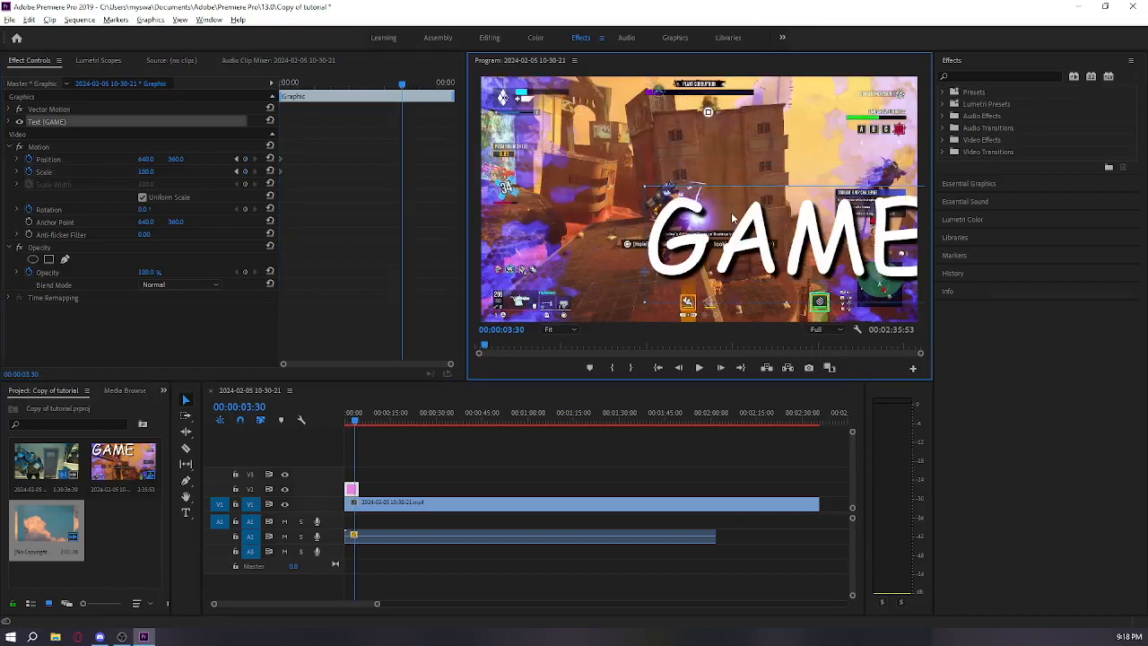
pyautogui.click(143, 197)
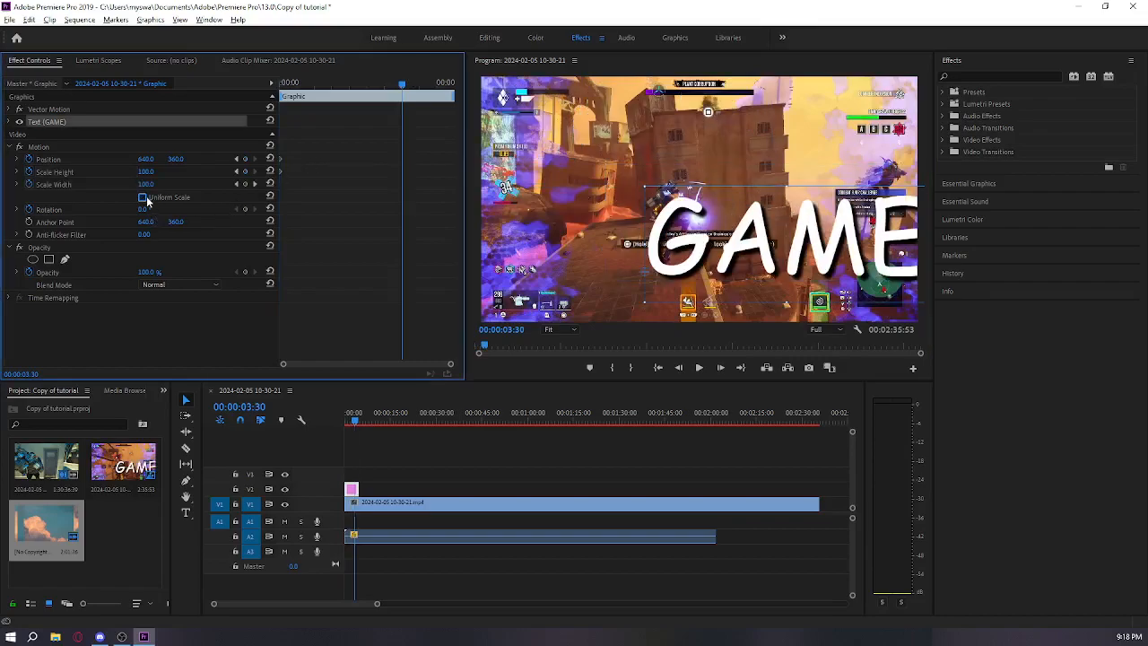
# Switch Position keyframing off and on again at 00:00:00:00, and move the GAME text to the frame's upper left at 00:00:04:14.
pyautogui.moveTo(339, 83); pyautogui.dragTo(249, 76)
pyautogui.moveTo(332, 196); pyautogui.dragTo(256, 131)
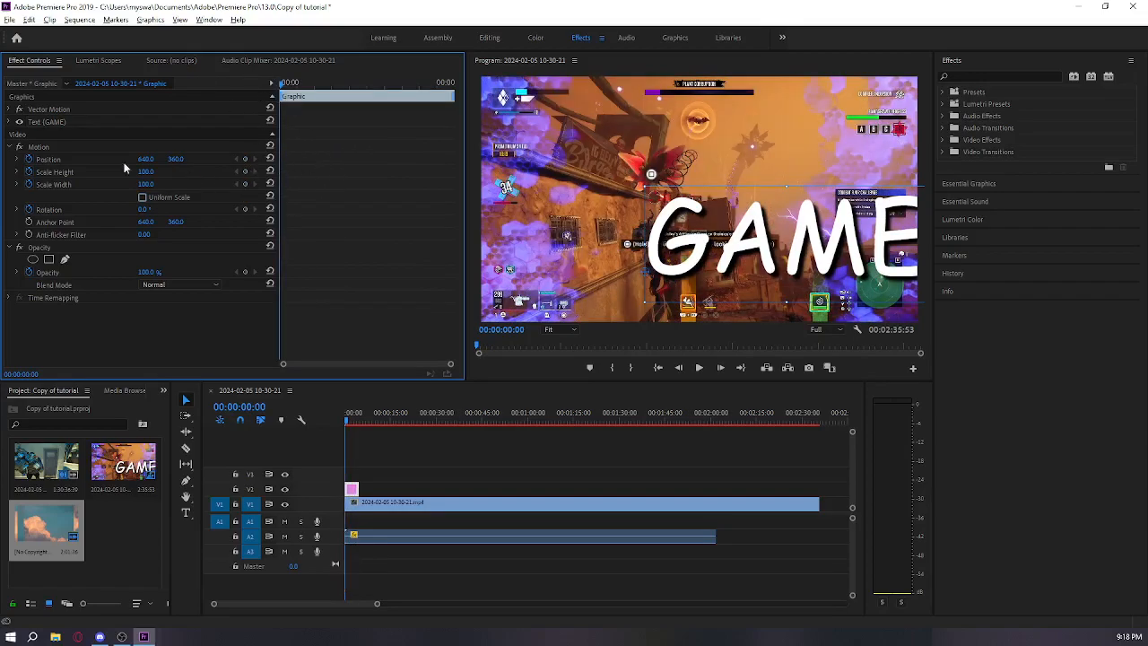
pyautogui.click(28, 159)
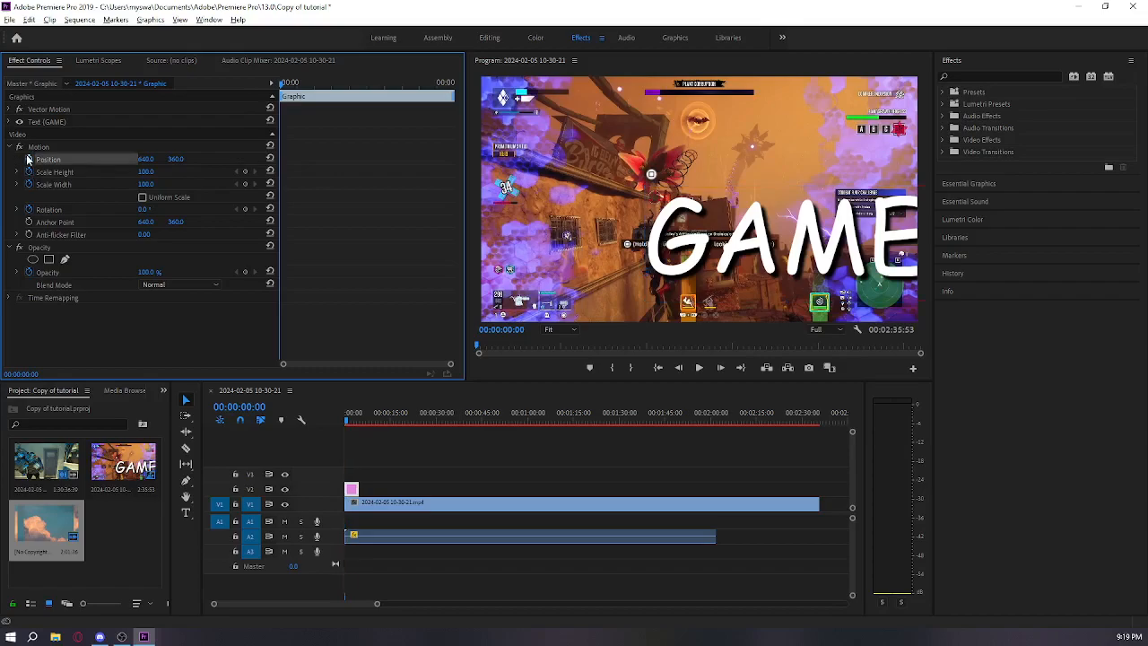
pyautogui.click(426, 82)
pyautogui.click(766, 224)
pyautogui.moveTo(767, 224); pyautogui.dragTo(583, 179)
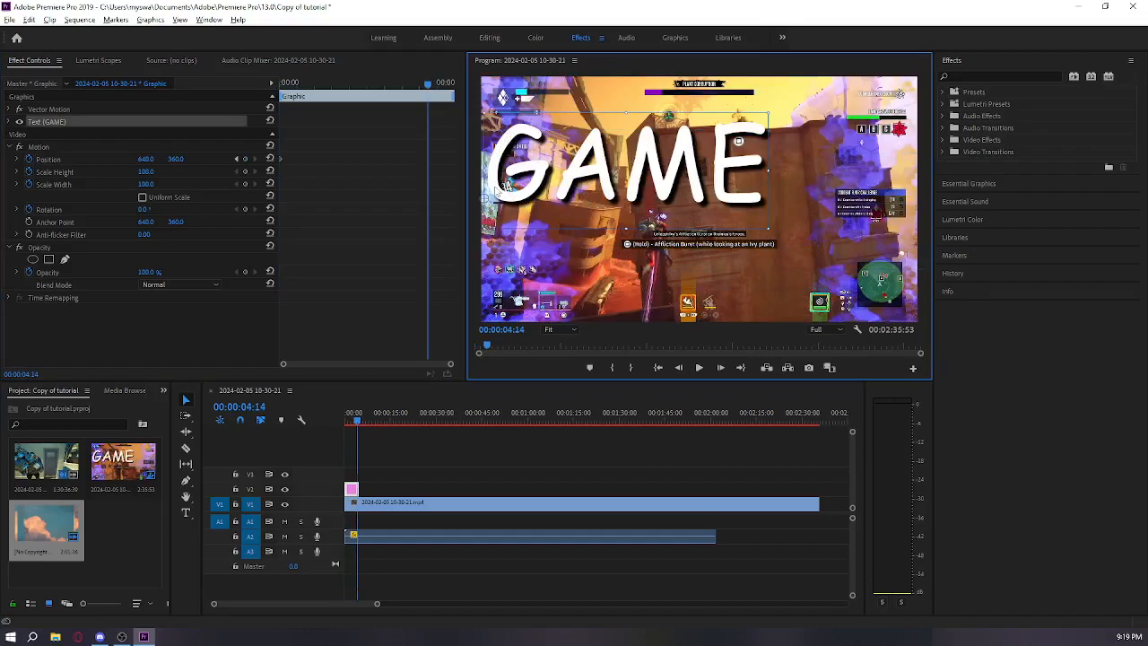
# Delete the GAME graphic clip from track V2.
pyautogui.click(349, 478)
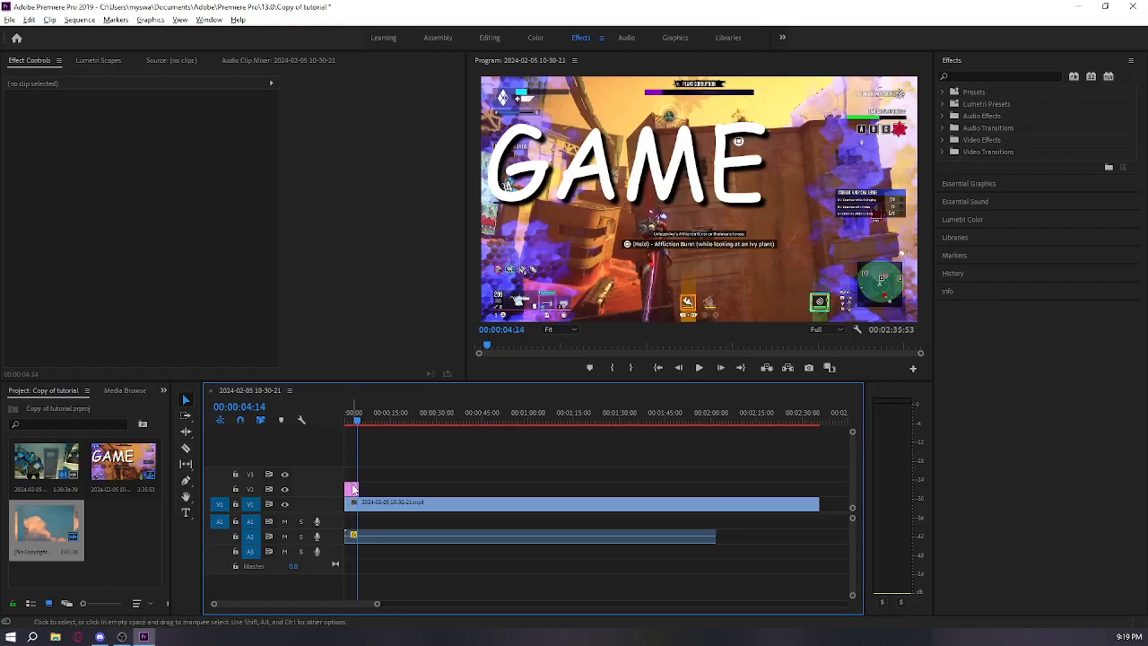
pyautogui.click(350, 489)
pyautogui.press('Delete')
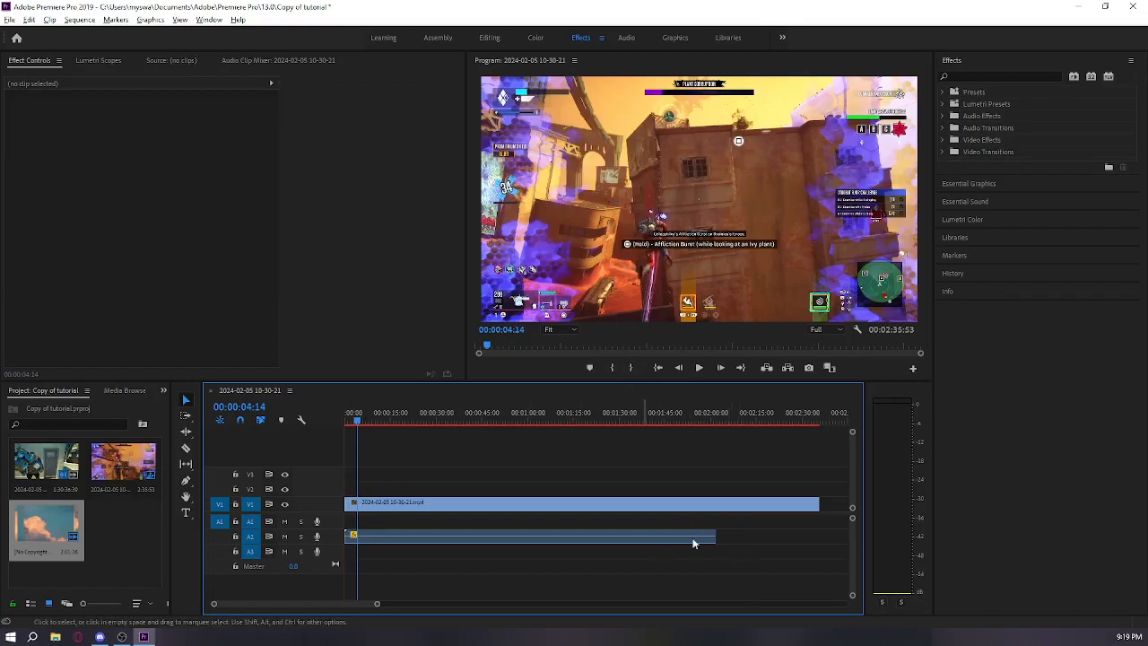
# Split the gameplay clip on V1 where the A2 audio ends and delete the leftover piece, after undoing a trial end trim.
pyautogui.moveTo(830, 505); pyautogui.dragTo(715, 503)
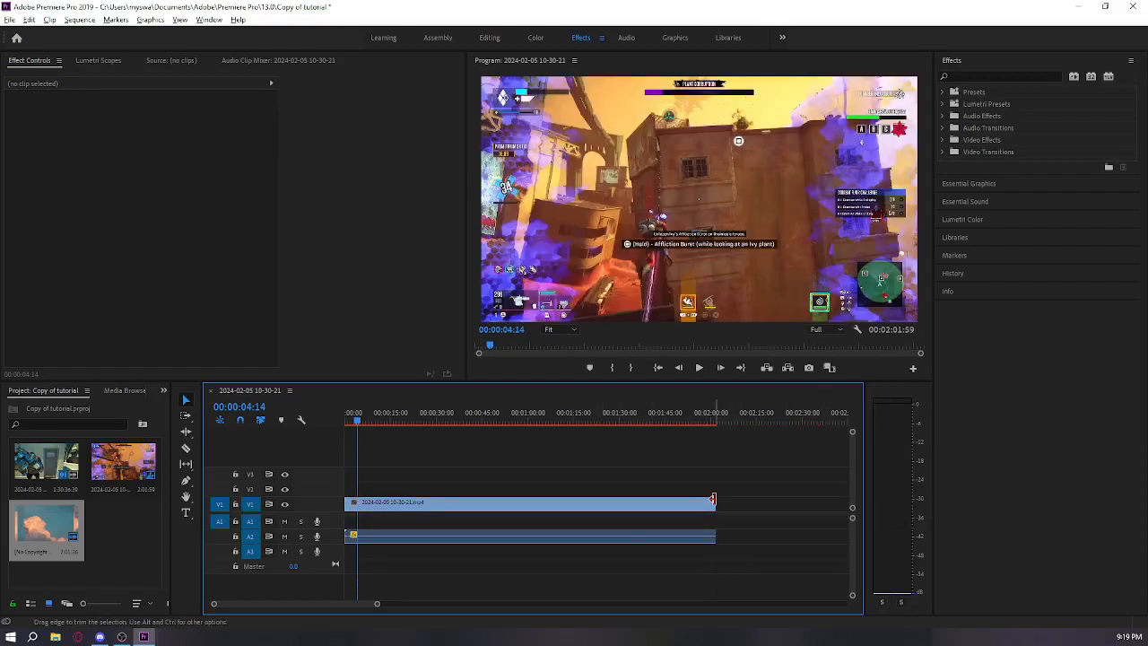
pyautogui.hotkey('ctrl', 'z')
pyautogui.press('c')
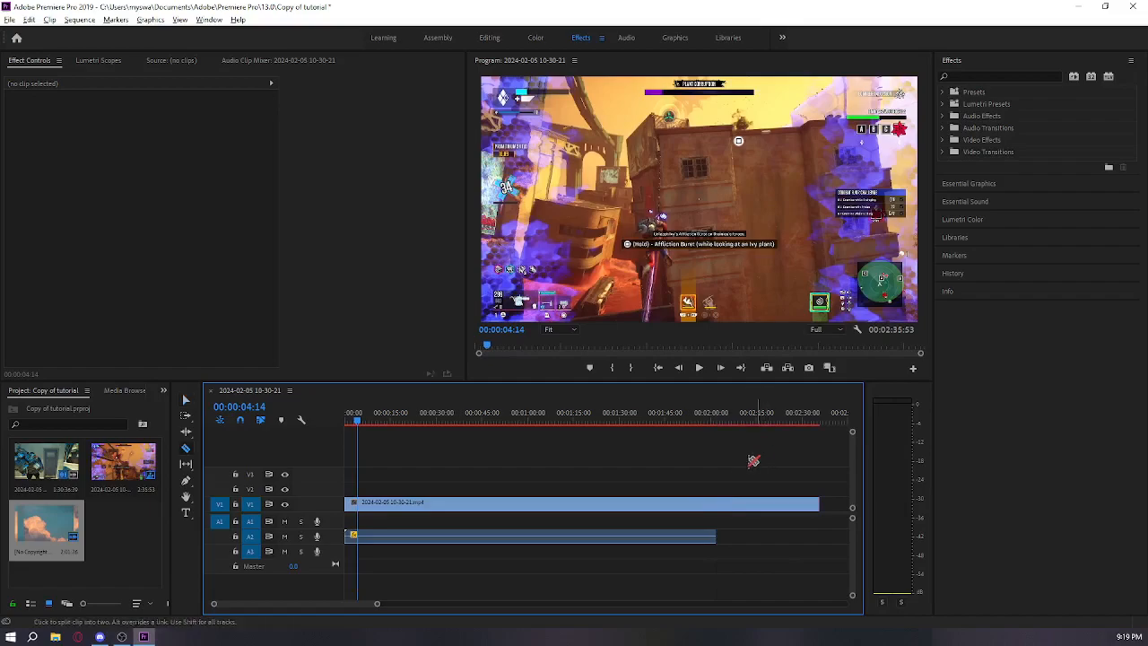
pyautogui.click(722, 501)
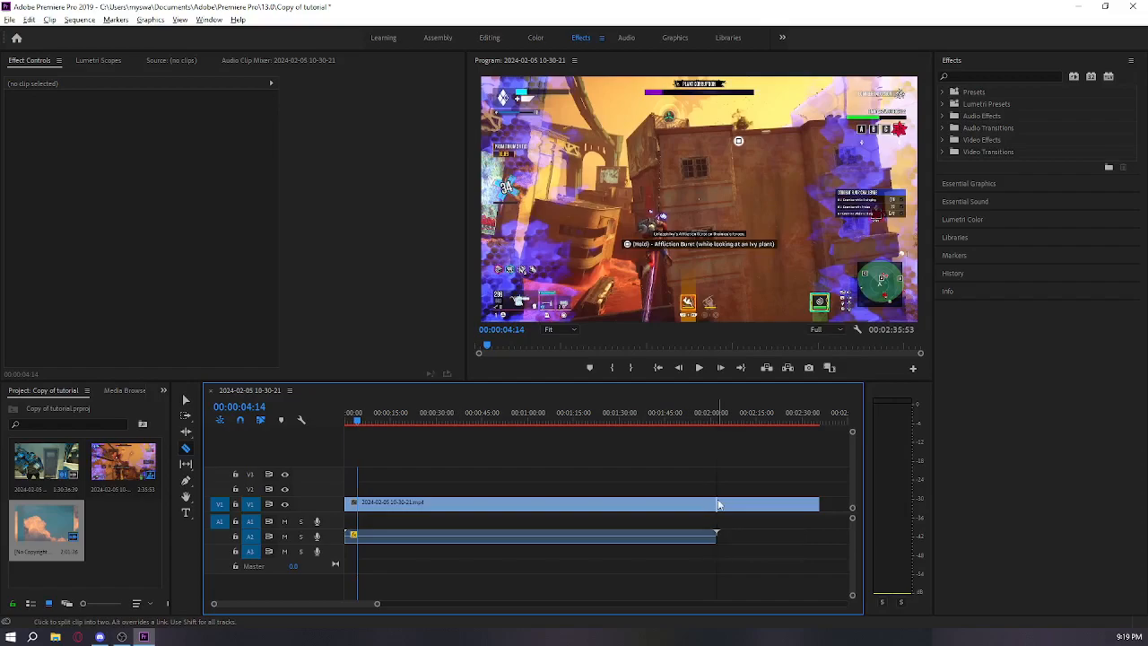
pyautogui.press('v')
pyautogui.click(731, 506)
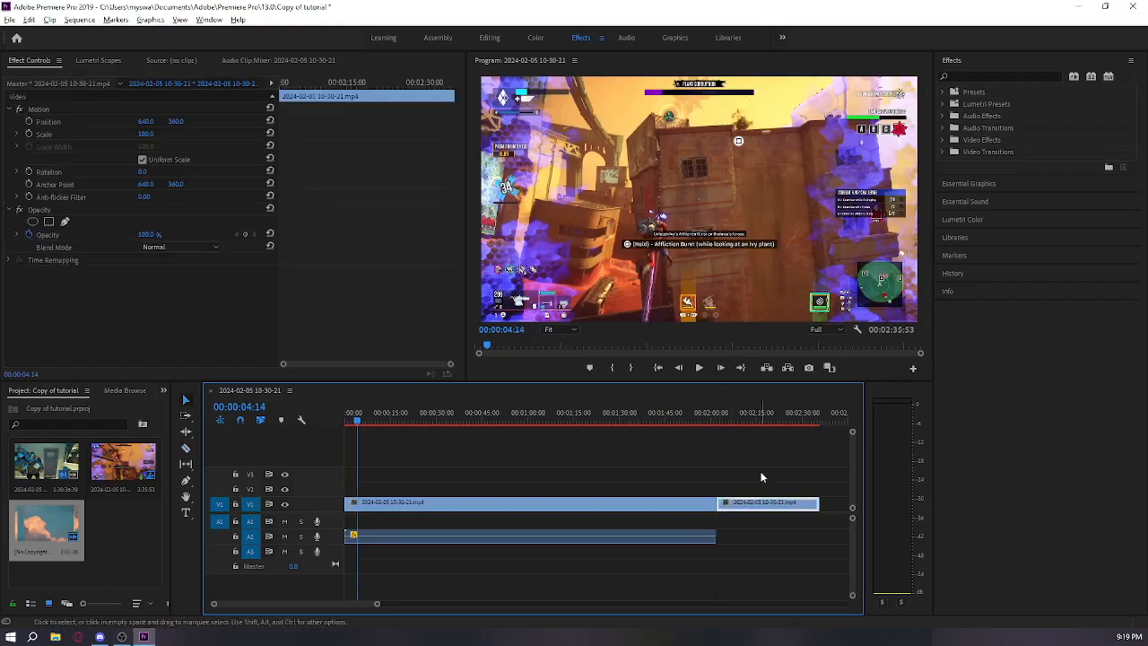
pyautogui.press('Delete')
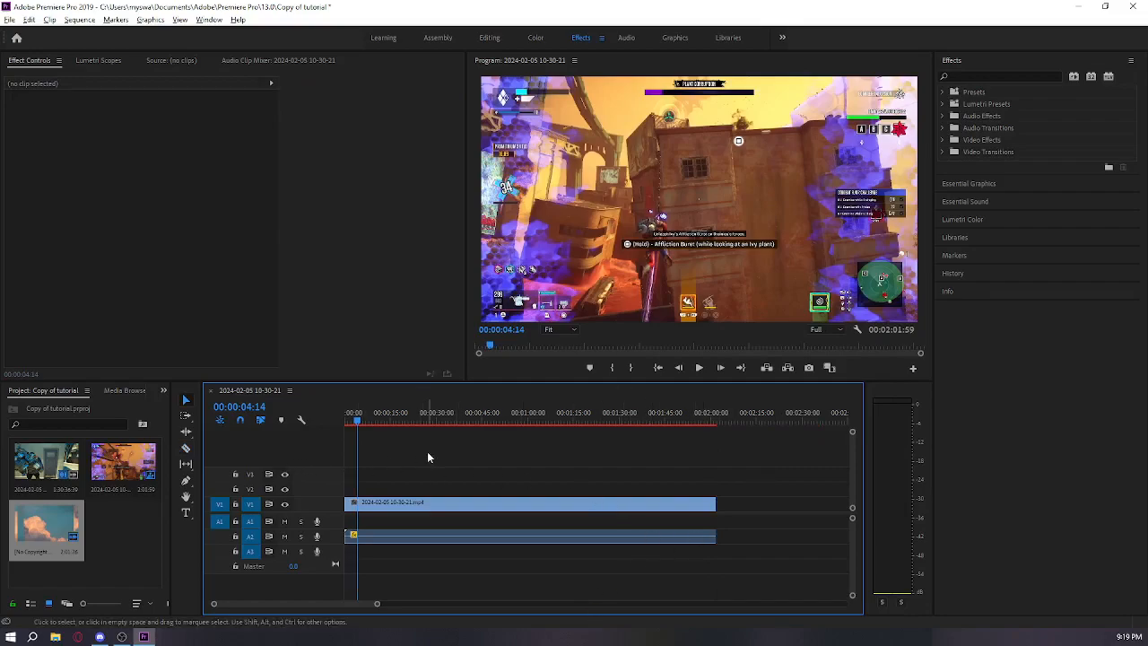
# Import the ddvmhmc GIF from Downloads and place it on track V2 at 00:00:04:14.
pyautogui.hotkey('ctrl', 'i')
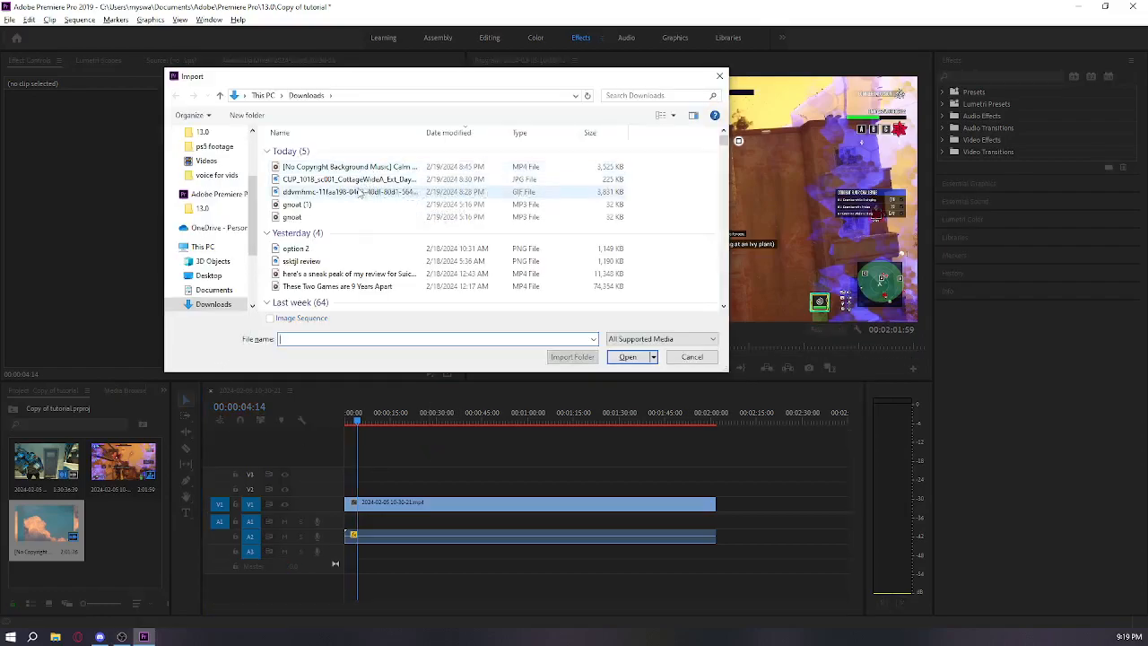
pyautogui.doubleClick(357, 190)
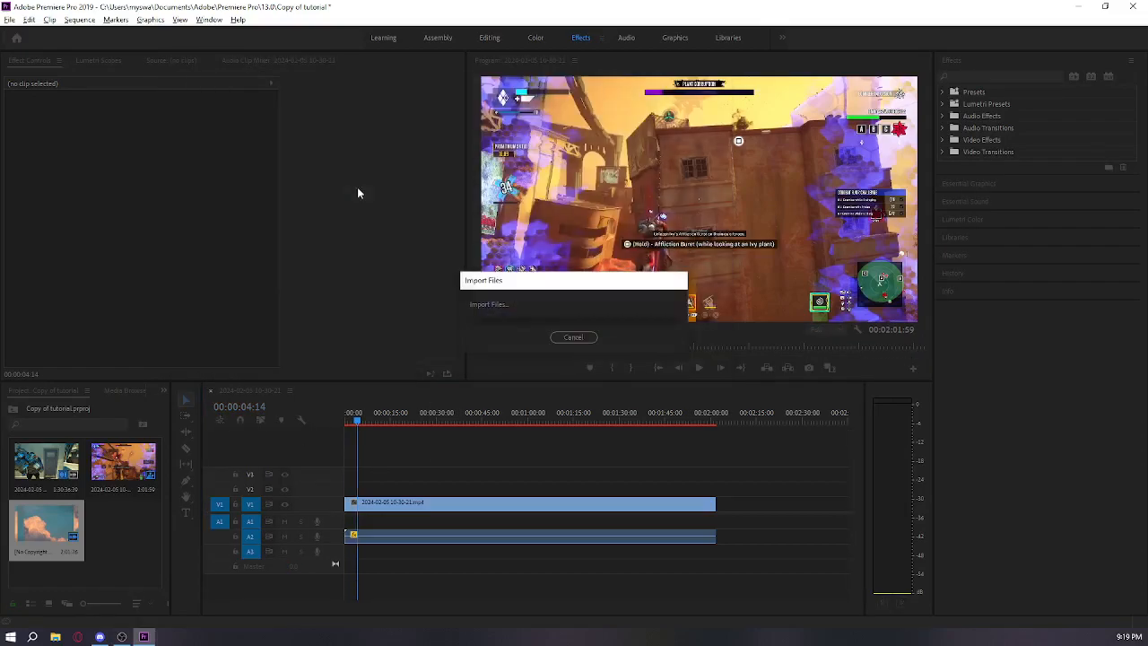
pyautogui.moveTo(123, 525); pyautogui.dragTo(364, 491)
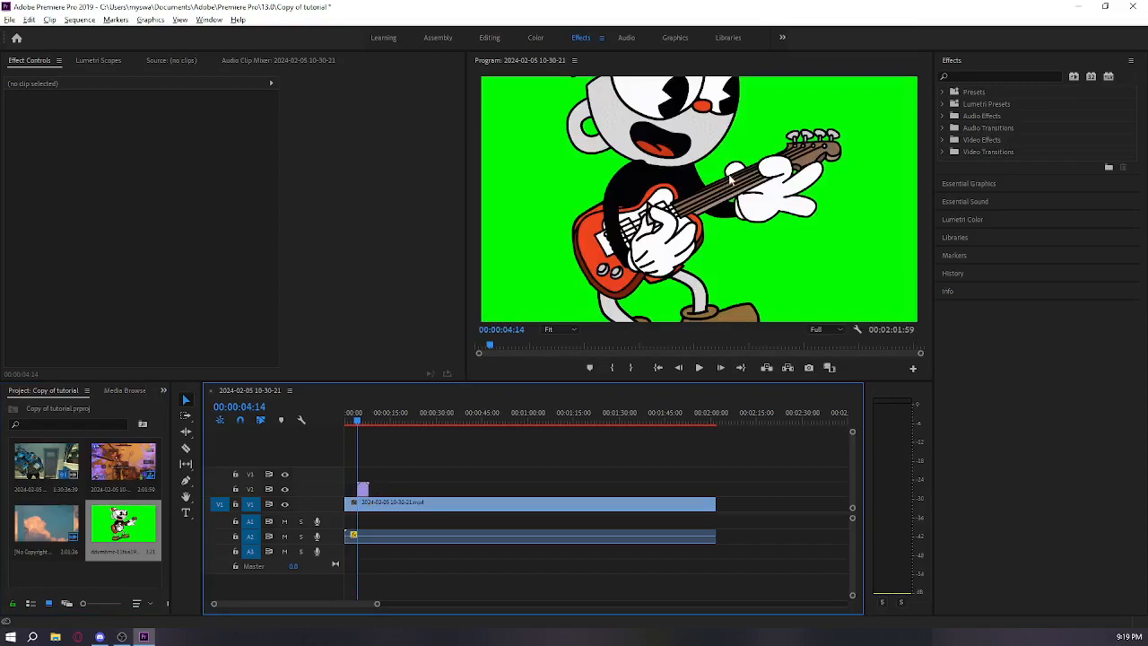
# At 00:00:06:05, scale the green-screen GIF to about 50.6 and position it near the frame's centre at about 648.8, 356.5.
pyautogui.click(731, 180)
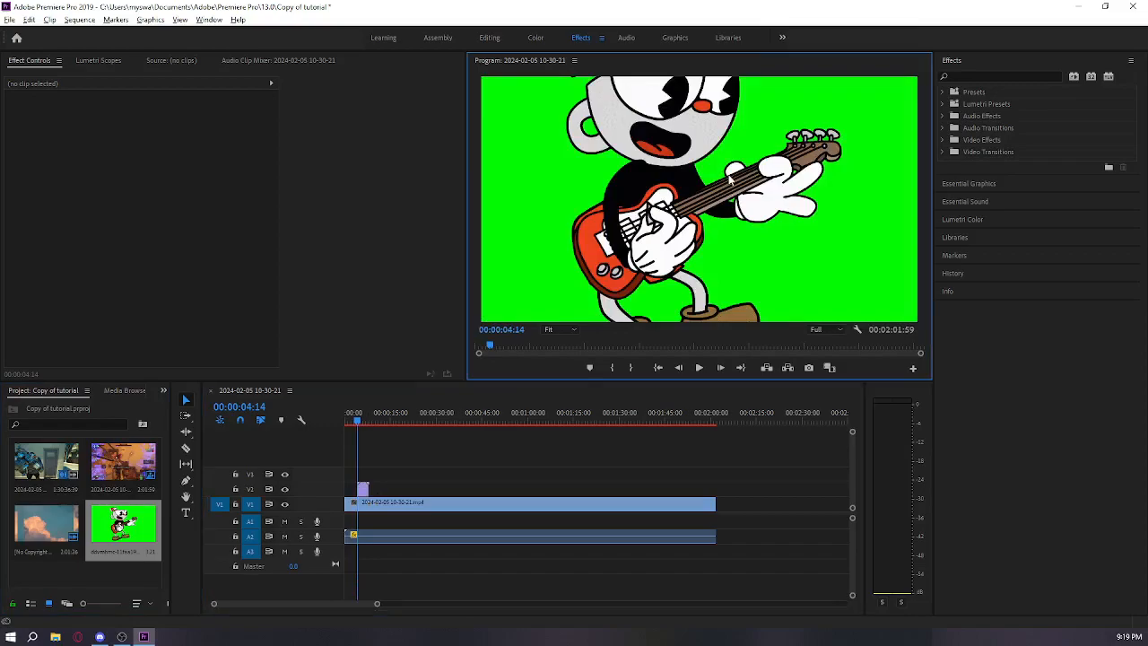
pyautogui.click(537, 464)
pyautogui.click(364, 418)
pyautogui.click(620, 217)
pyautogui.moveTo(554, 204); pyautogui.dragTo(694, 264)
pyautogui.moveTo(515, 79); pyautogui.dragTo(607, 157)
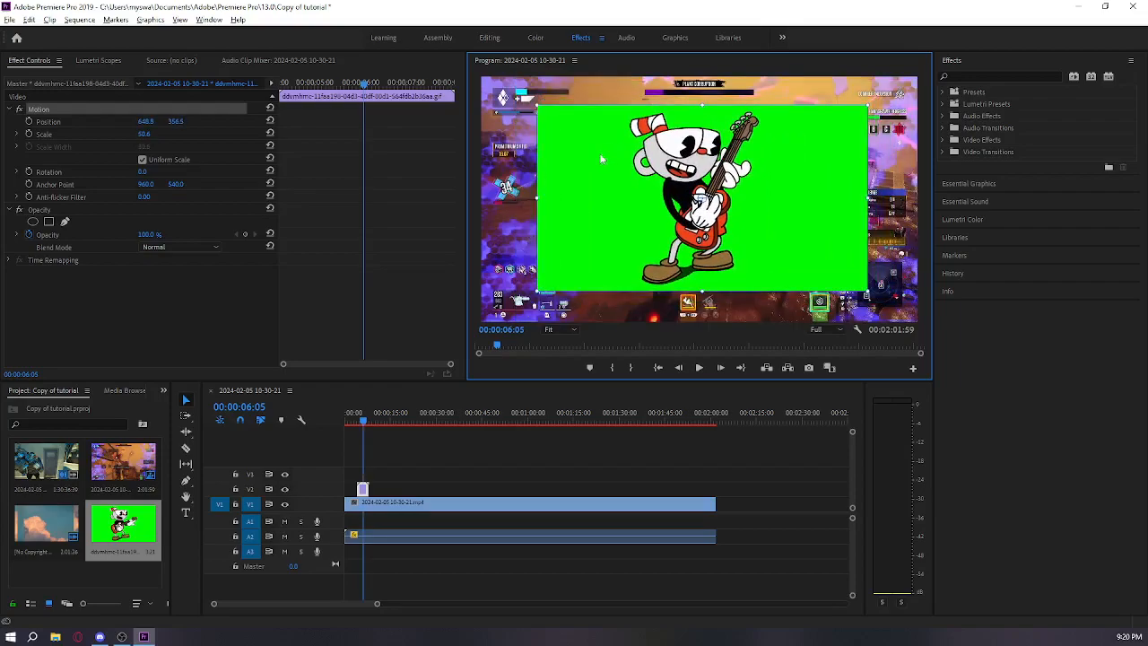
# Apply the Ultra Key effect to the GIF clip on V2 and sample its green background as the key color.
pyautogui.click(982, 76)
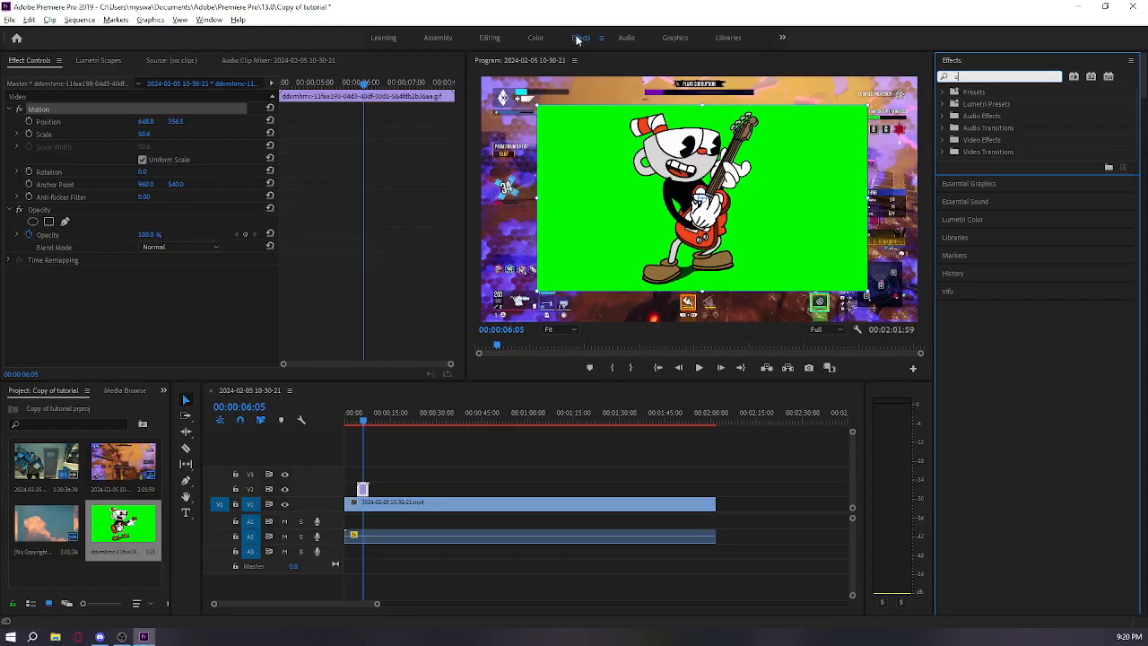
pyautogui.write('ultra')
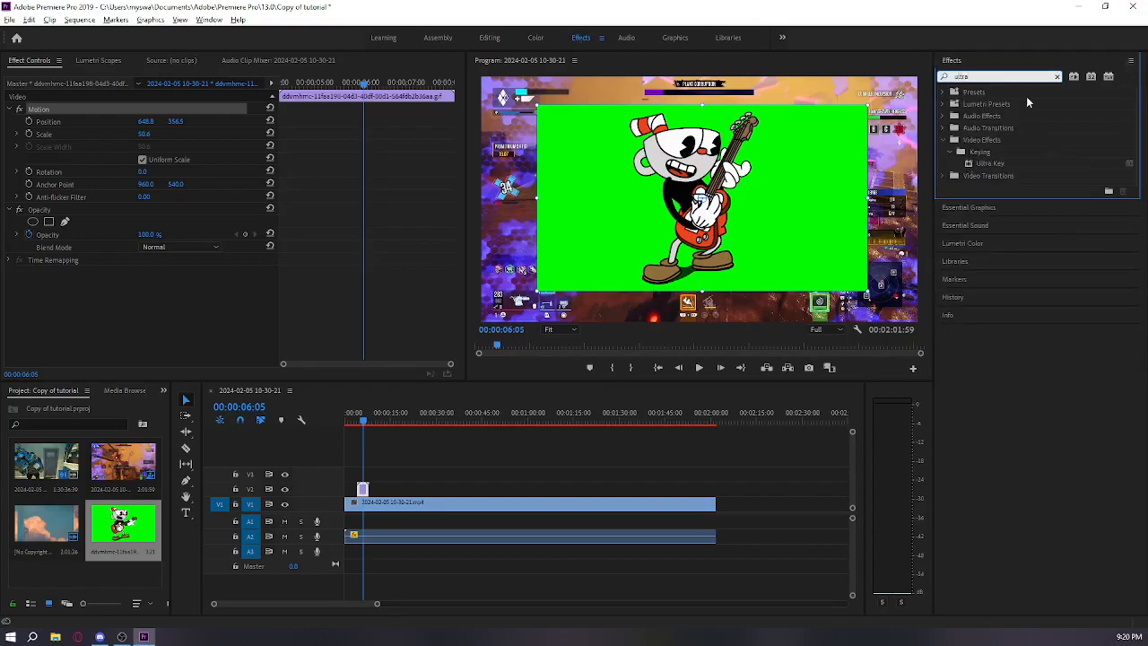
pyautogui.click(984, 166)
pyautogui.moveTo(984, 170); pyautogui.dragTo(363, 488)
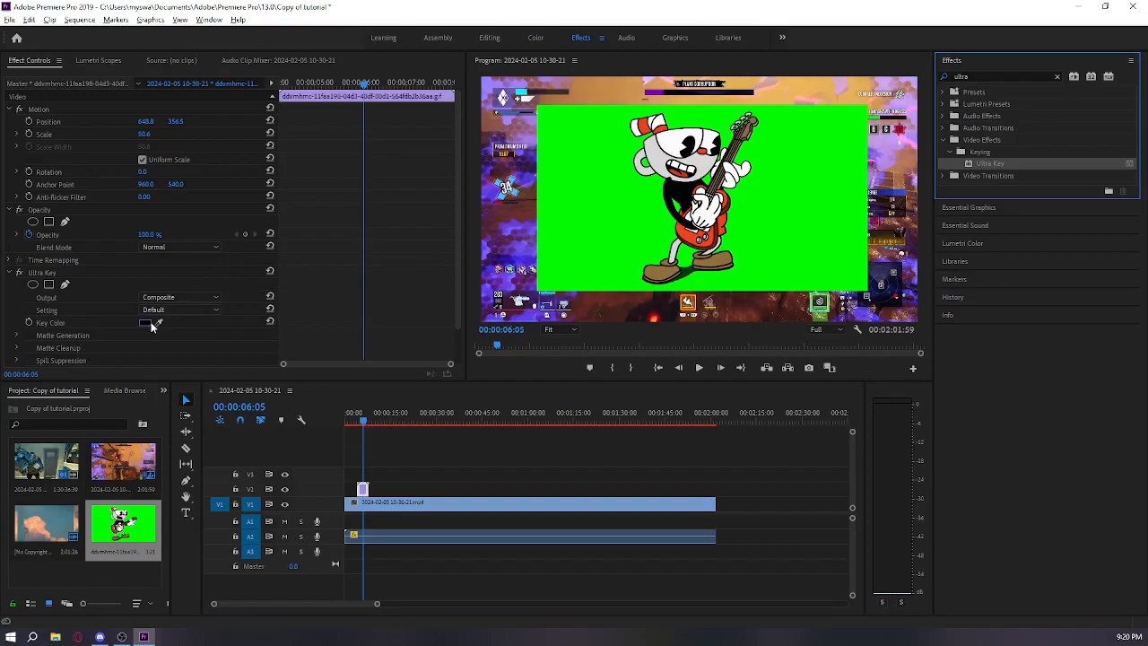
pyautogui.moveTo(159, 323); pyautogui.dragTo(608, 182)
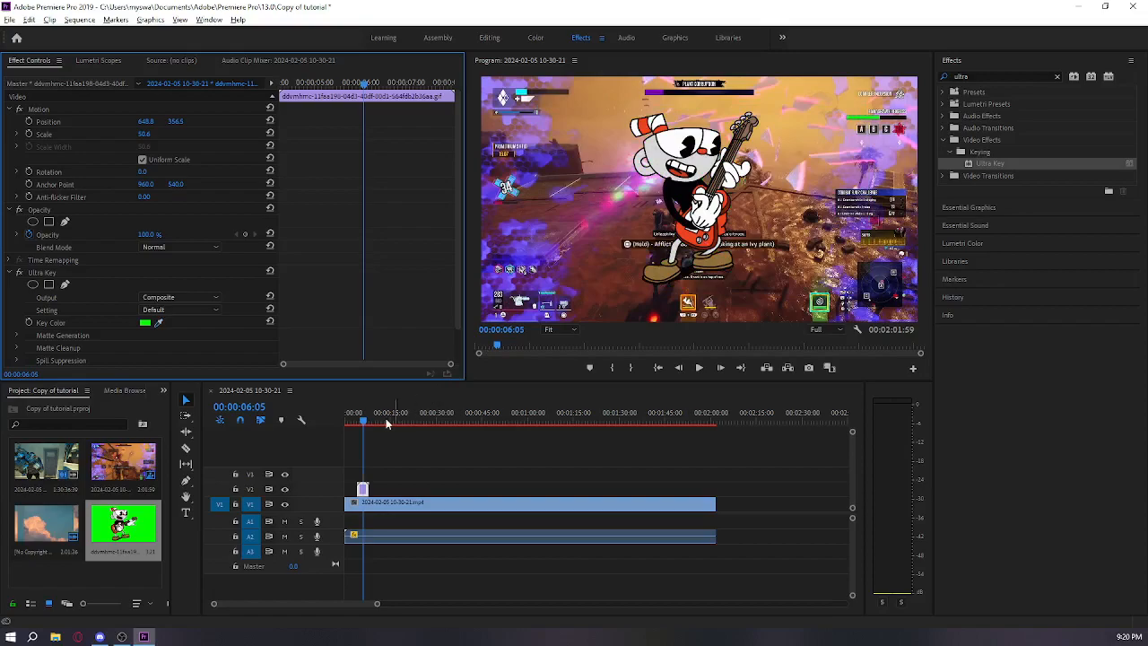
# Play the sequence through the keyed GIF overlay to check it, and clear the effects search and clip selection.
pyautogui.click(355, 422)
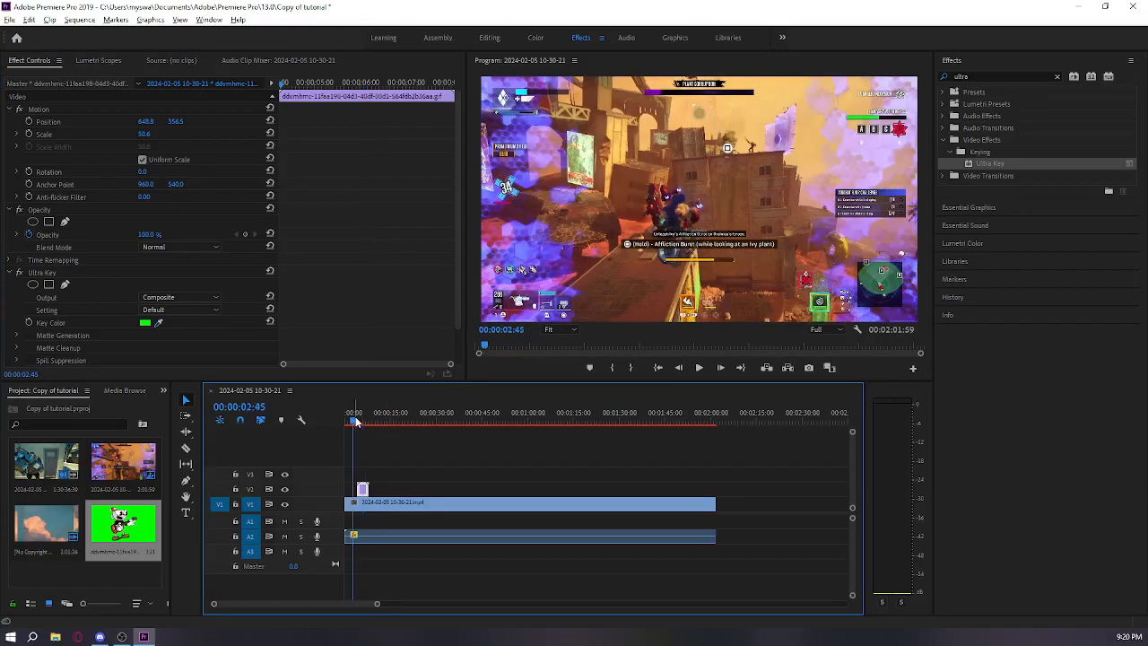
pyautogui.click(359, 420)
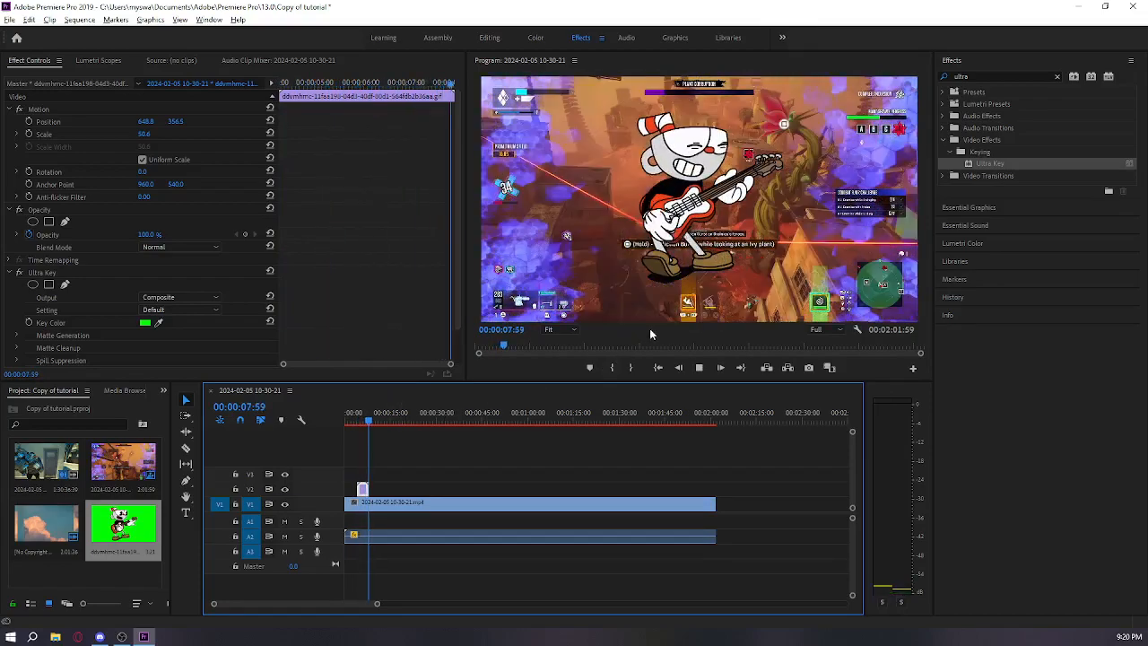
pyautogui.press('space')
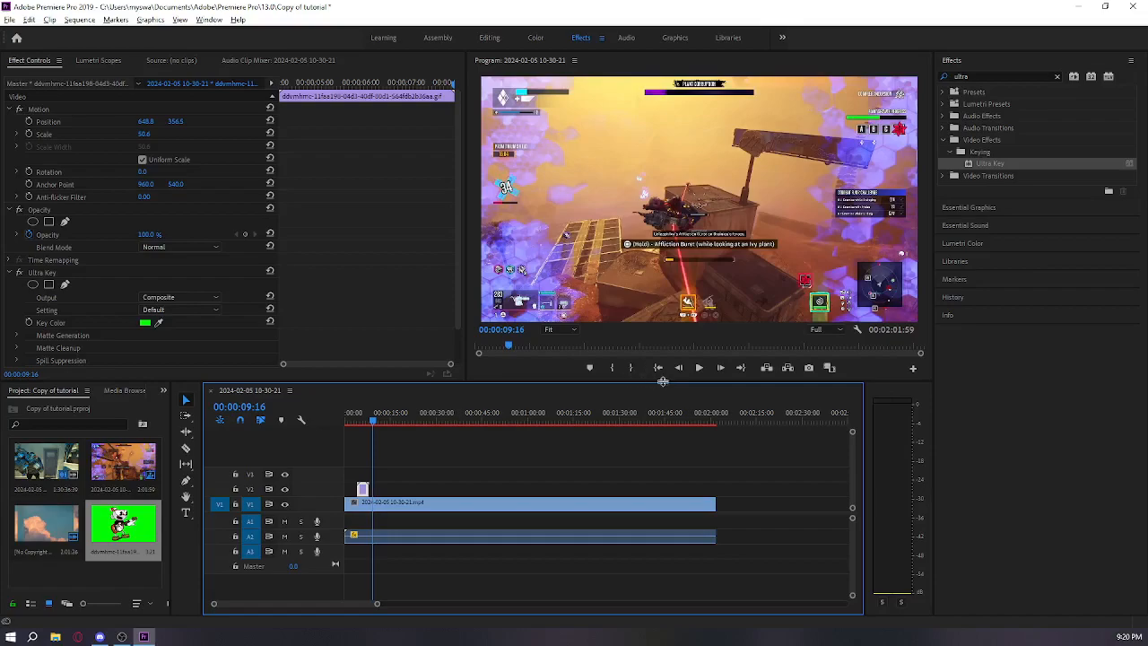
pyautogui.click(1015, 76)
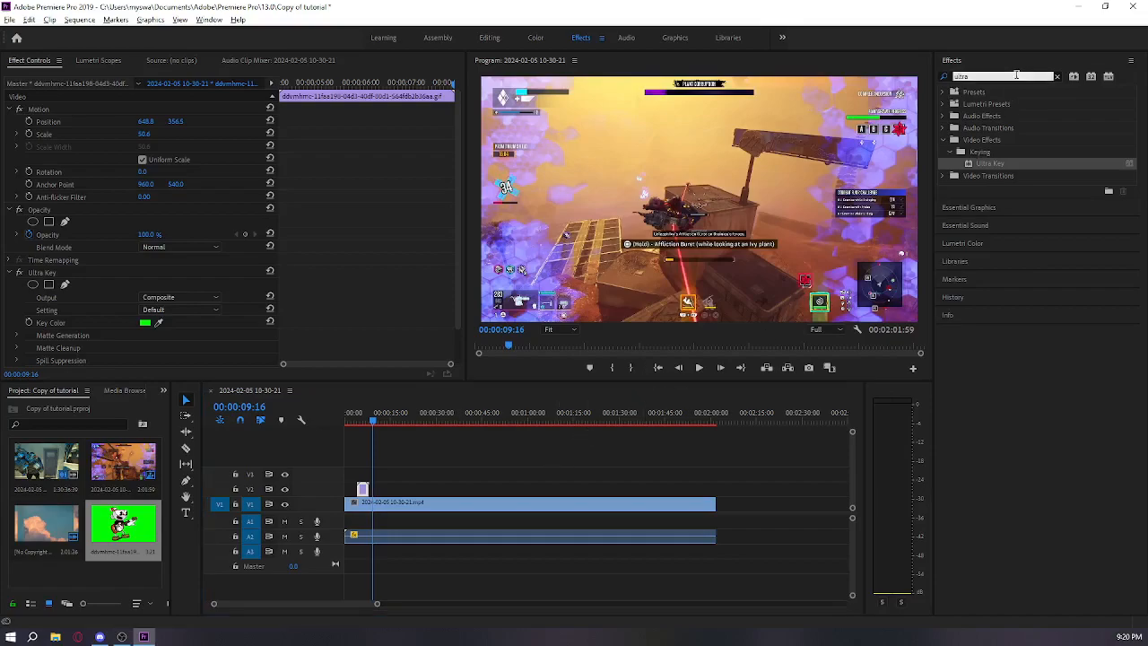
pyautogui.press('BackSpace')
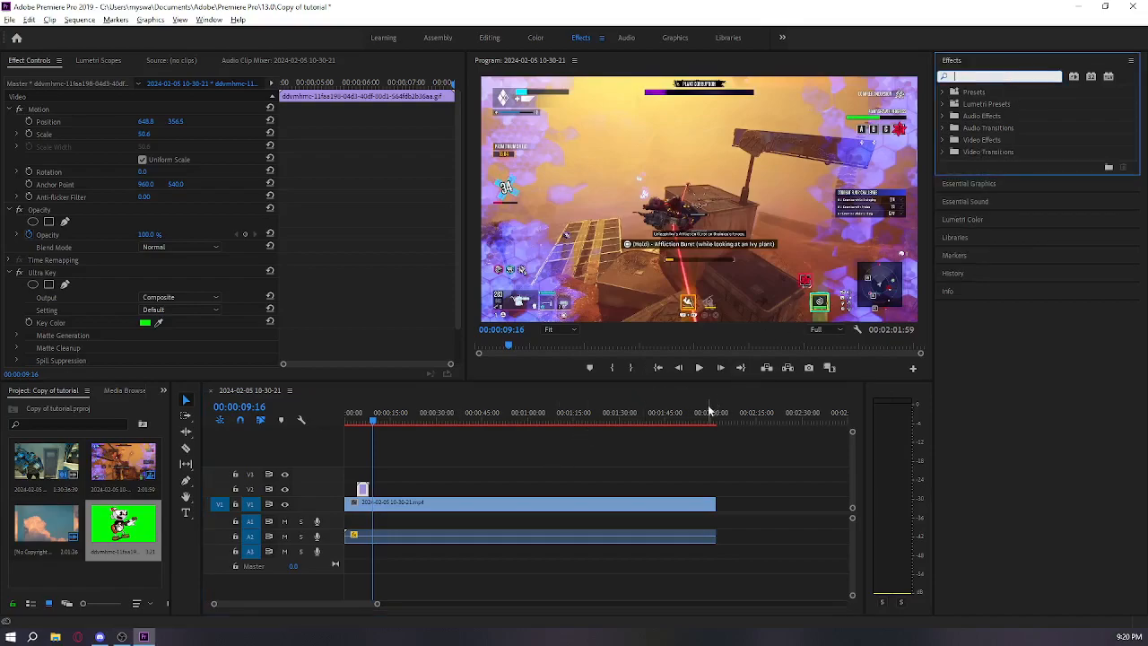
pyautogui.click(689, 479)
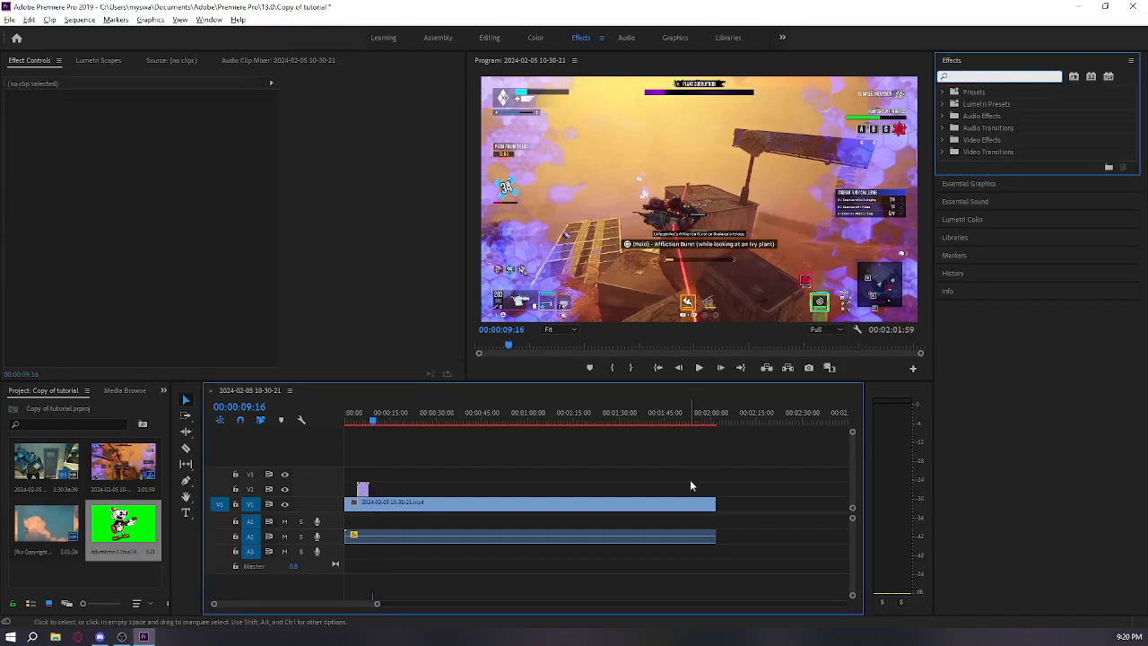
# Zoom in on the end of the gameplay clip and play a short stretch from about 00:01:49:50.
pyautogui.click(708, 419)
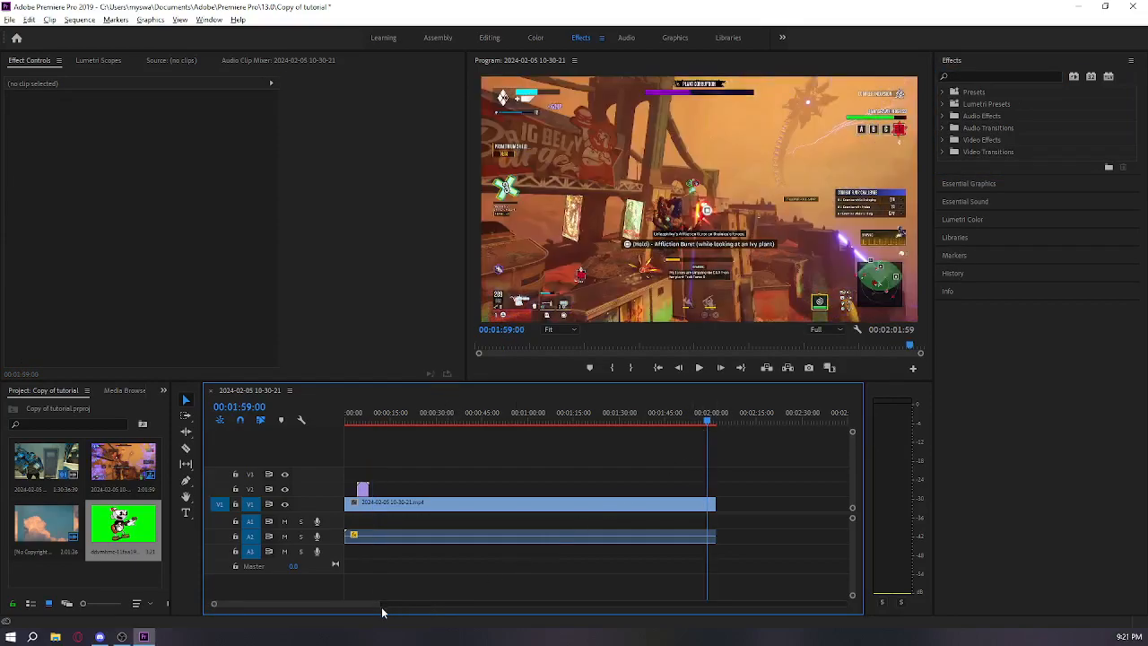
pyautogui.moveTo(378, 607); pyautogui.dragTo(341, 607)
pyautogui.click(628, 417)
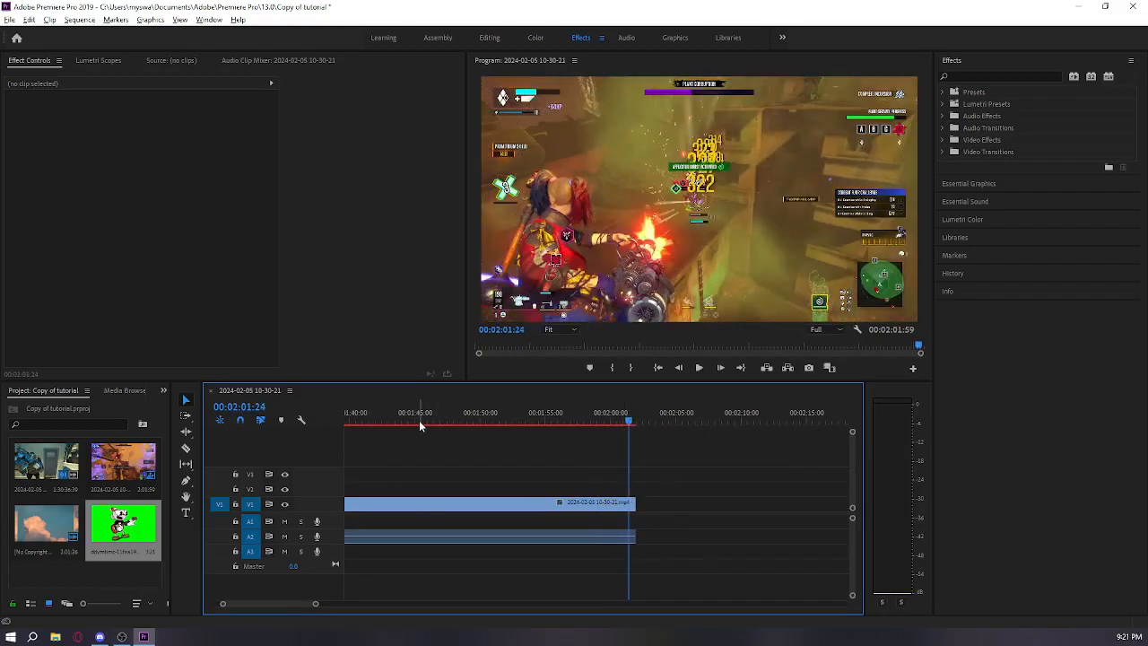
pyautogui.click(476, 417)
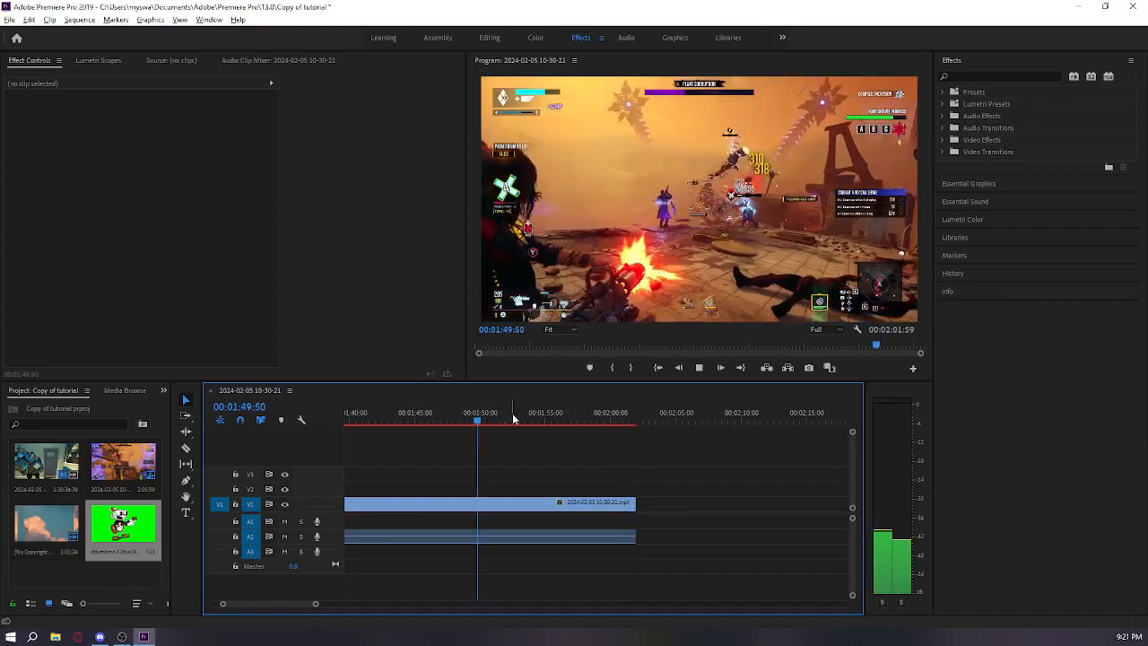
pyautogui.press('space')
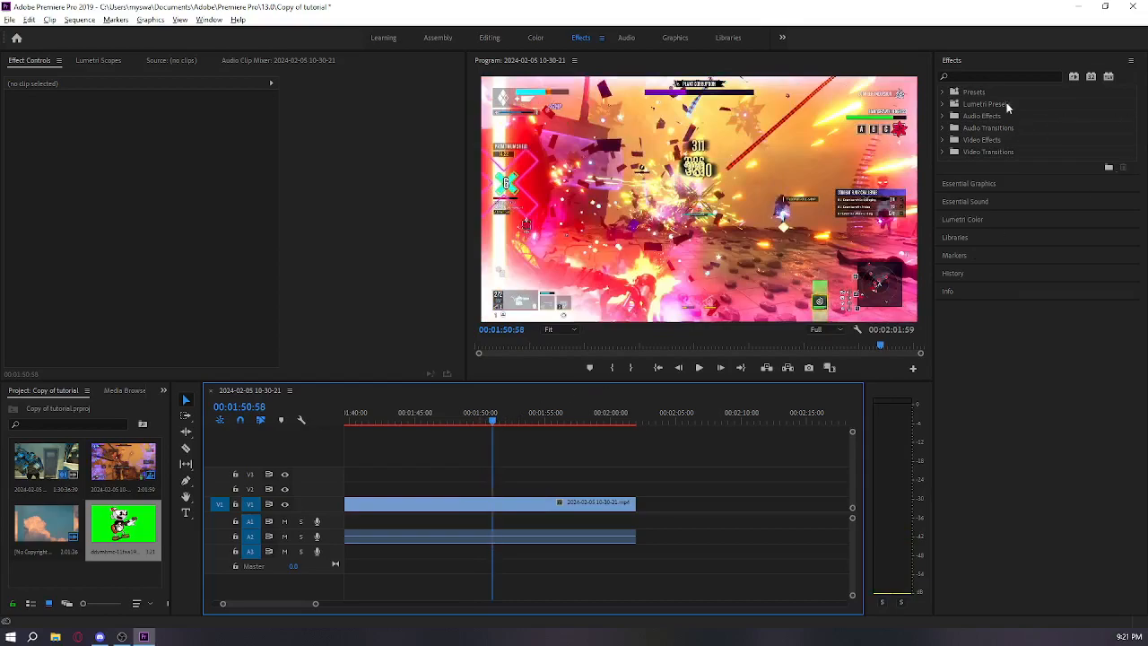
# Search the effects for "dissolve" and add a Cross Dissolve to the end of the gameplay clip on V1.
pyautogui.click(995, 75)
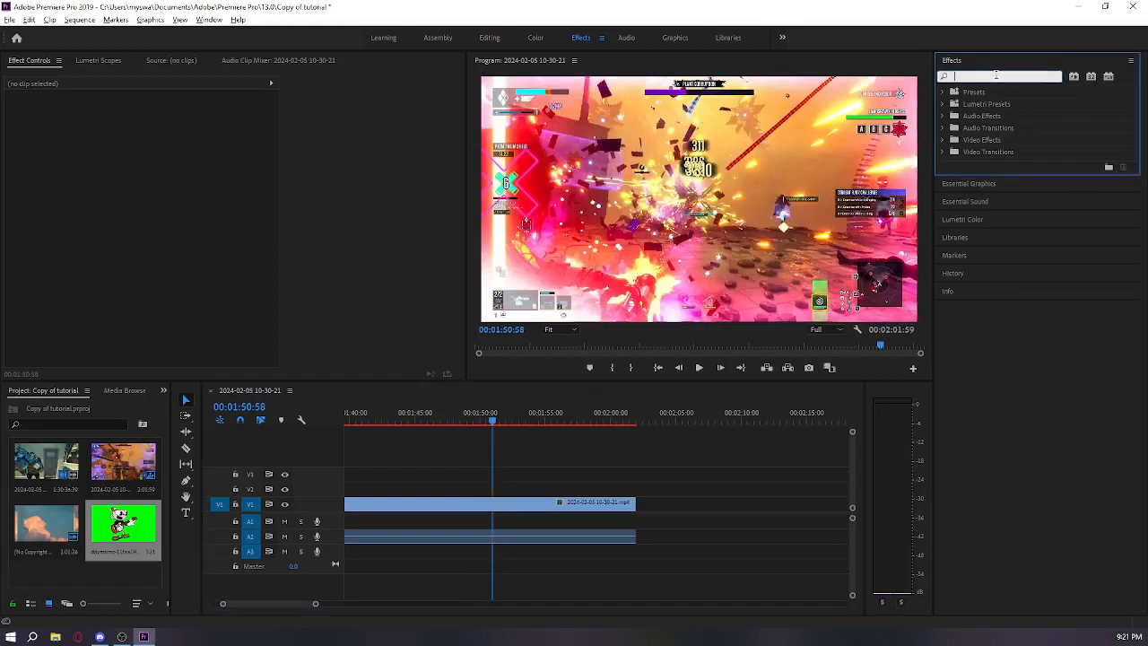
pyautogui.write('dissolve')
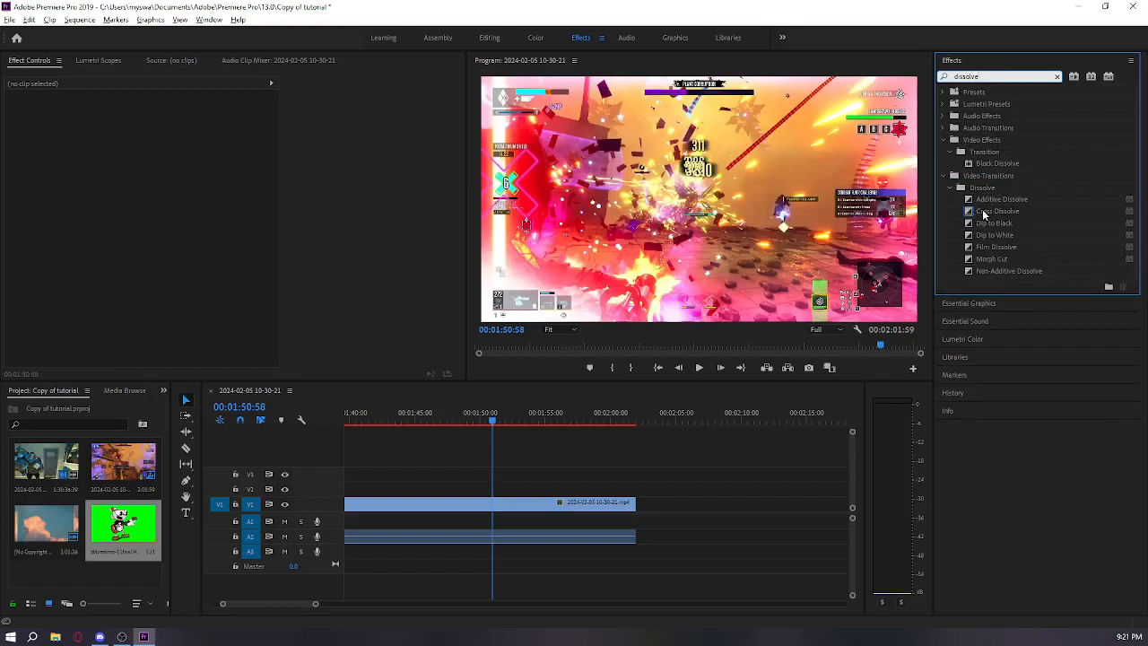
pyautogui.click(983, 212)
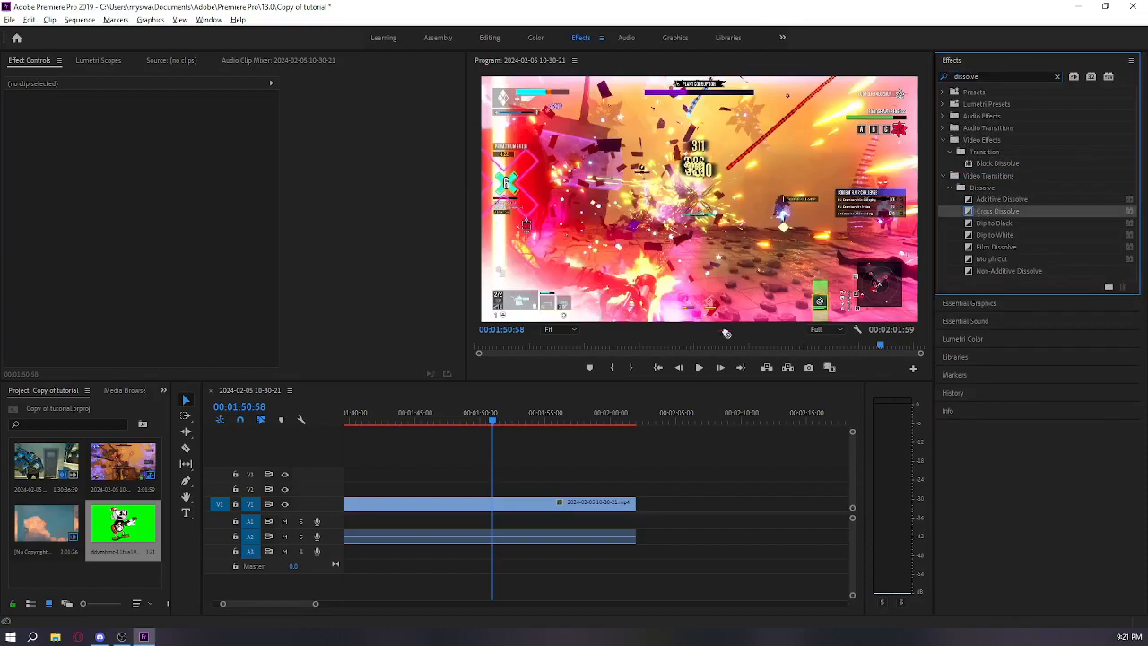
pyautogui.moveTo(726, 333); pyautogui.dragTo(633, 506)
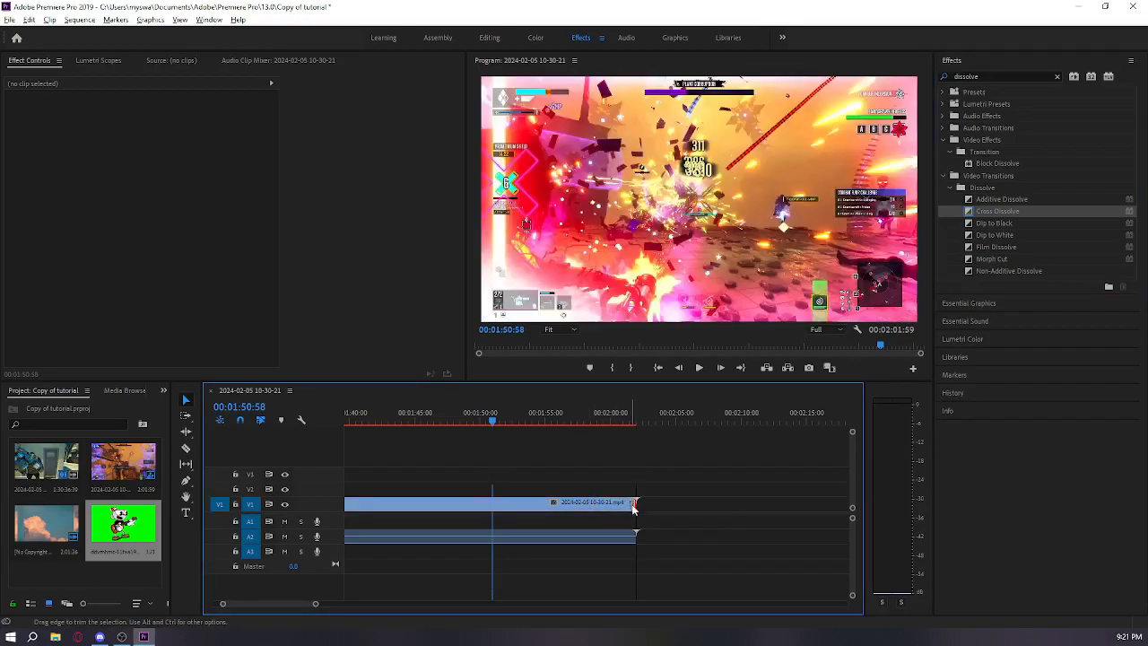
# Lengthen the Cross Dissolve at the end of the V1 gameplay clip to 00:00:04:53.
pyautogui.moveTo(315, 606); pyautogui.dragTo(295, 607)
pyautogui.scroll(-8, 631, 461)
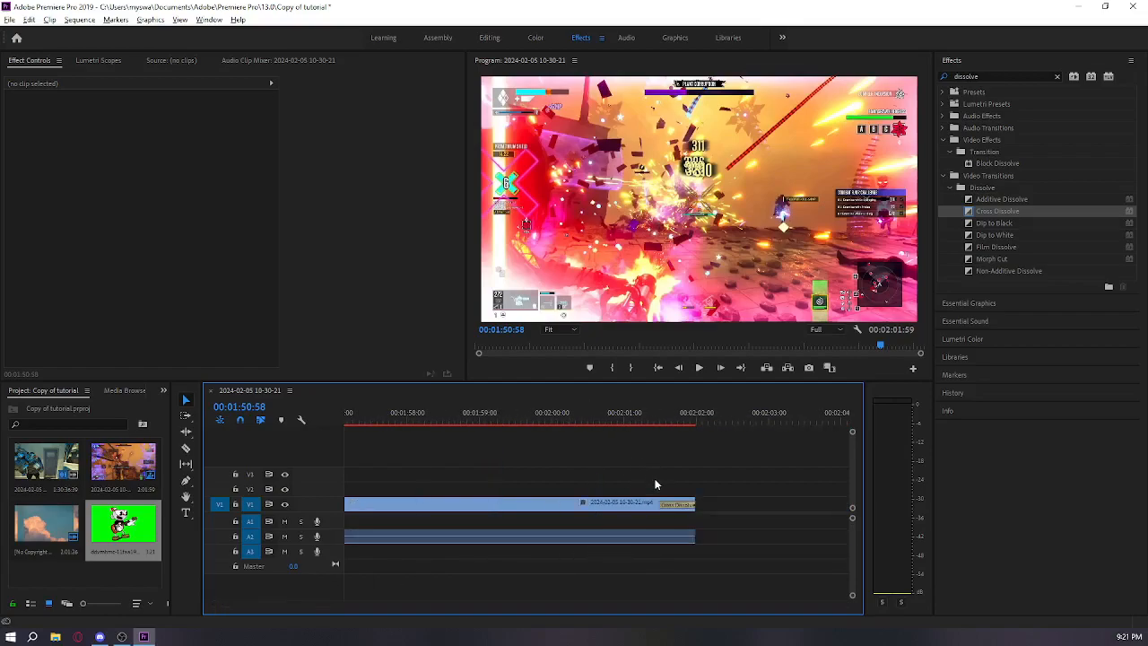
pyautogui.moveTo(625, 504); pyautogui.dragTo(309, 511)
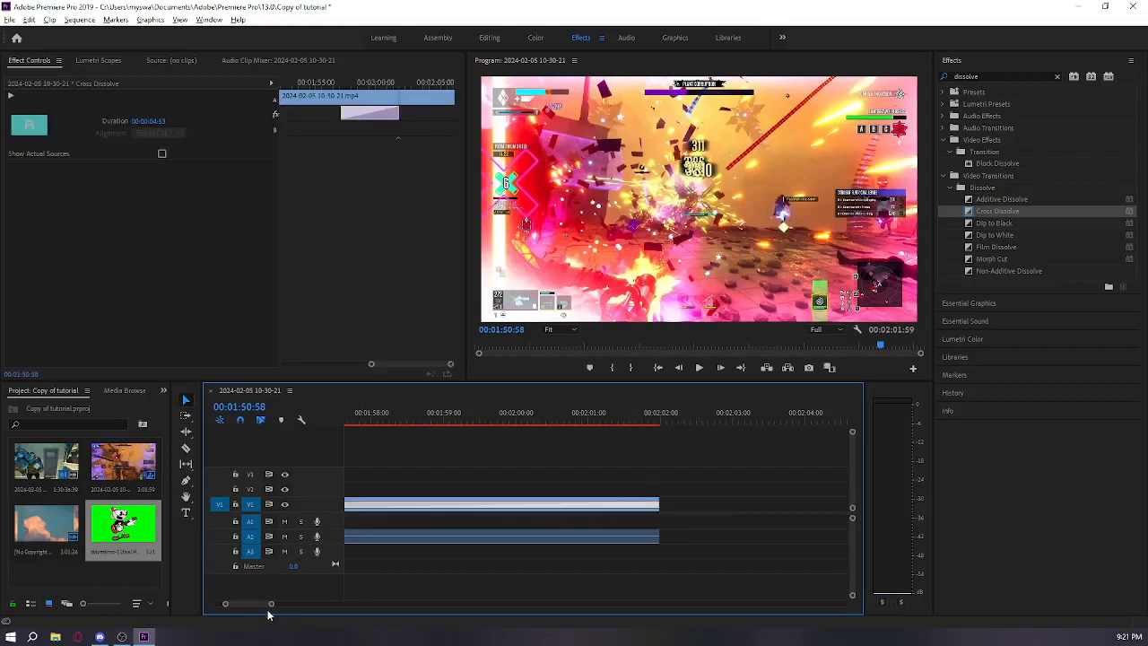
# Extend the start of the Cross Dissolve back to about 00:01:50:58 for a duration of 00:00:11:20, and play the fade-out.
pyautogui.moveTo(270, 603); pyautogui.dragTo(313, 599)
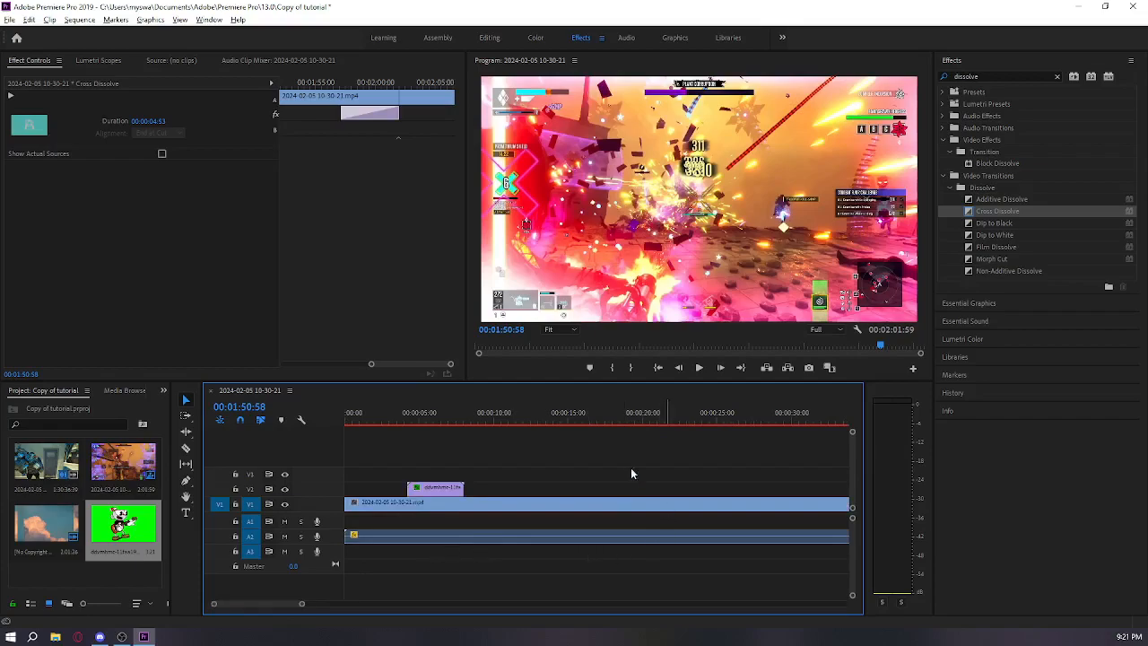
pyautogui.scroll(-4, 570, 482)
pyautogui.scroll(-5, 569, 488)
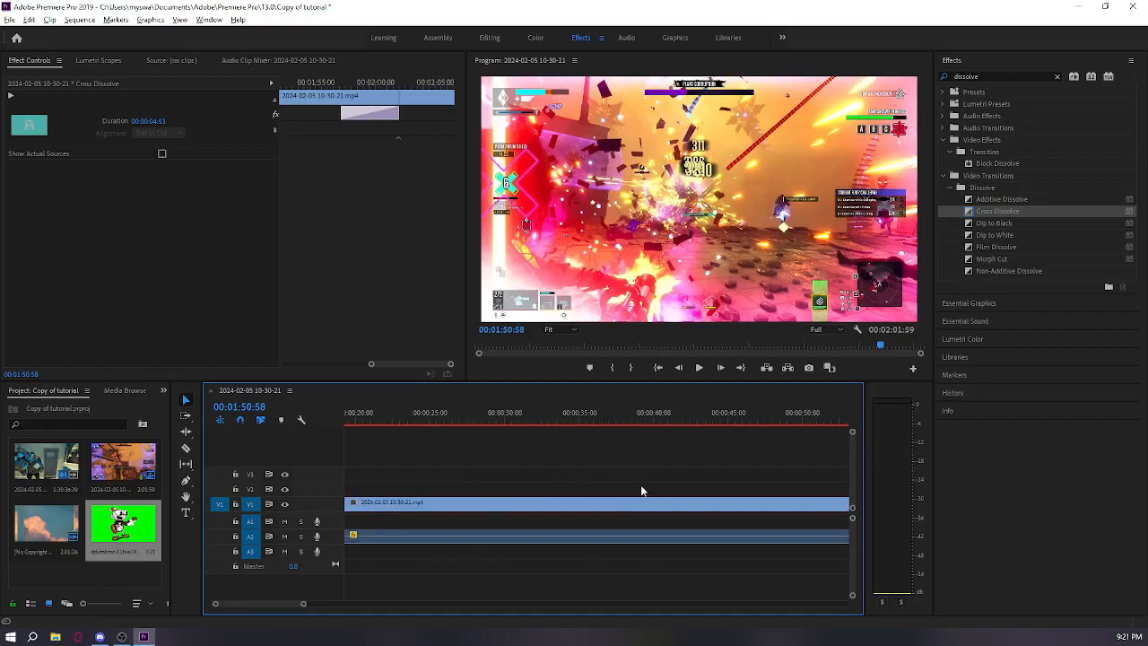
pyautogui.scroll(-2, 658, 485)
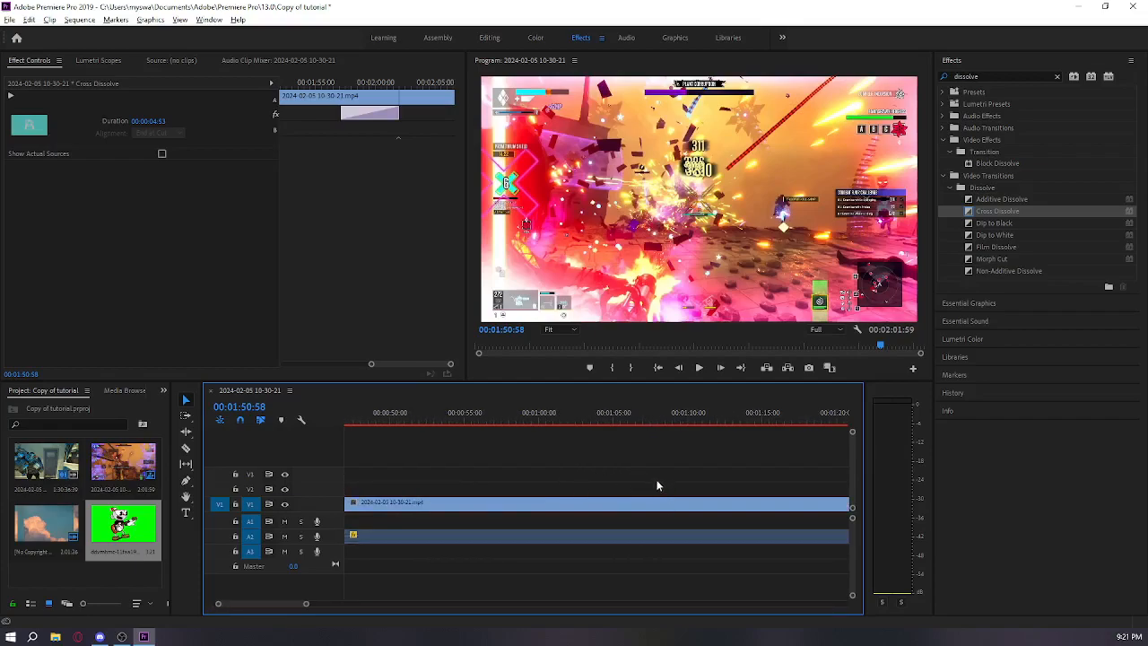
pyautogui.moveTo(308, 604); pyautogui.dragTo(349, 607)
pyautogui.scroll(-15, 560, 505)
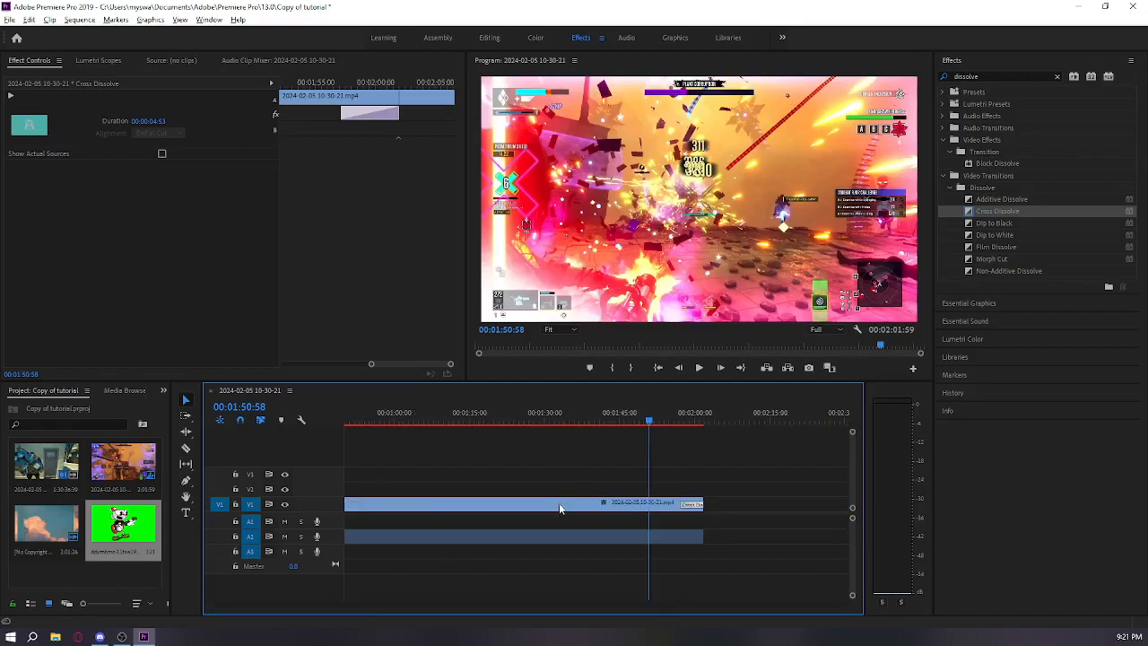
pyautogui.scroll(4, 603, 508)
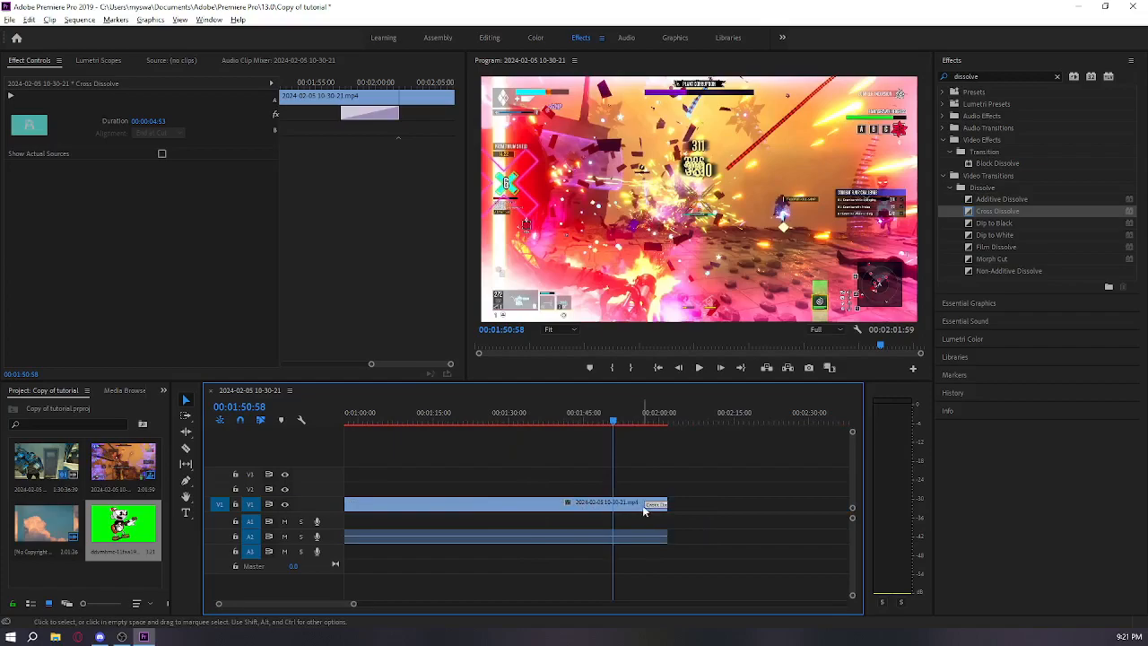
pyautogui.moveTo(644, 503); pyautogui.dragTo(614, 499)
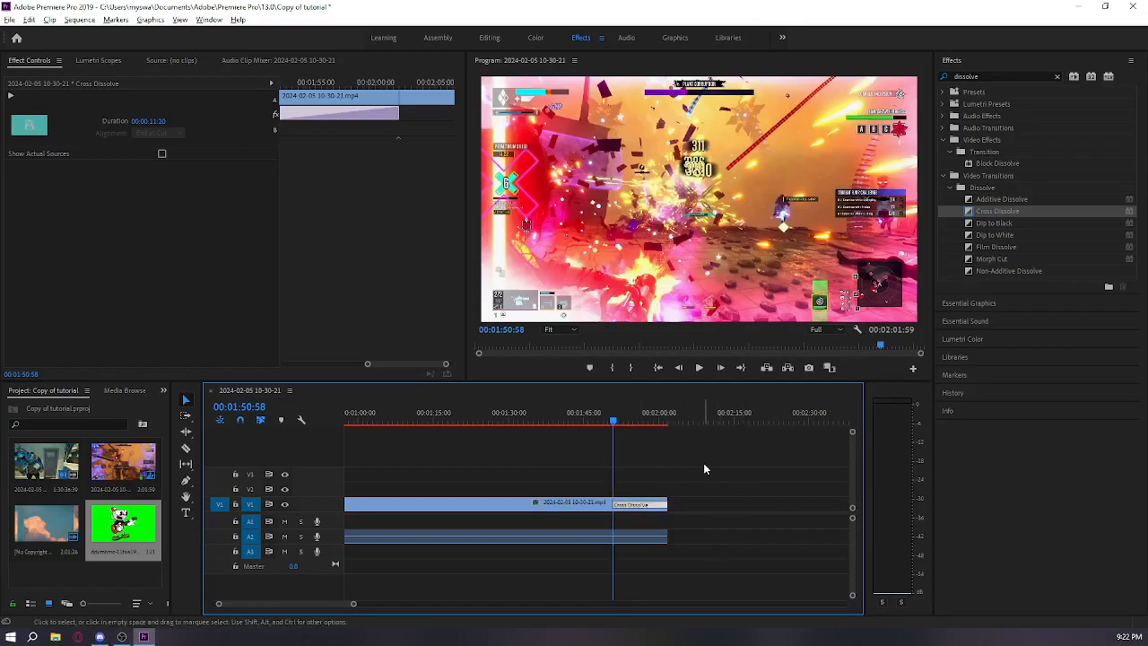
pyautogui.press('space')
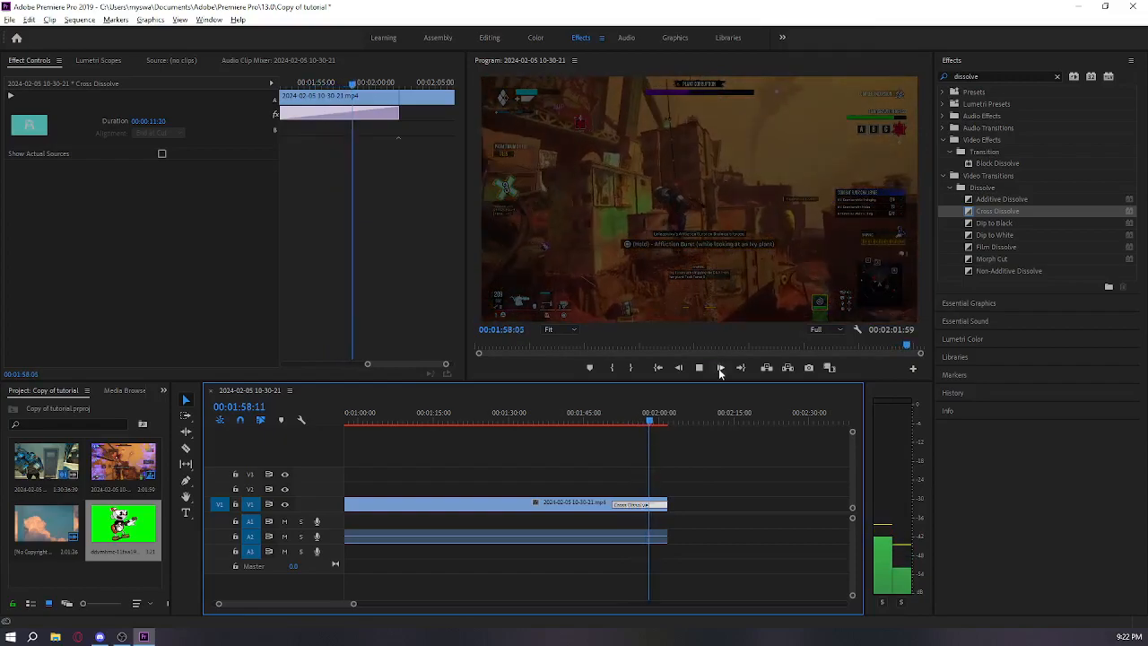
pyautogui.click(720, 368)
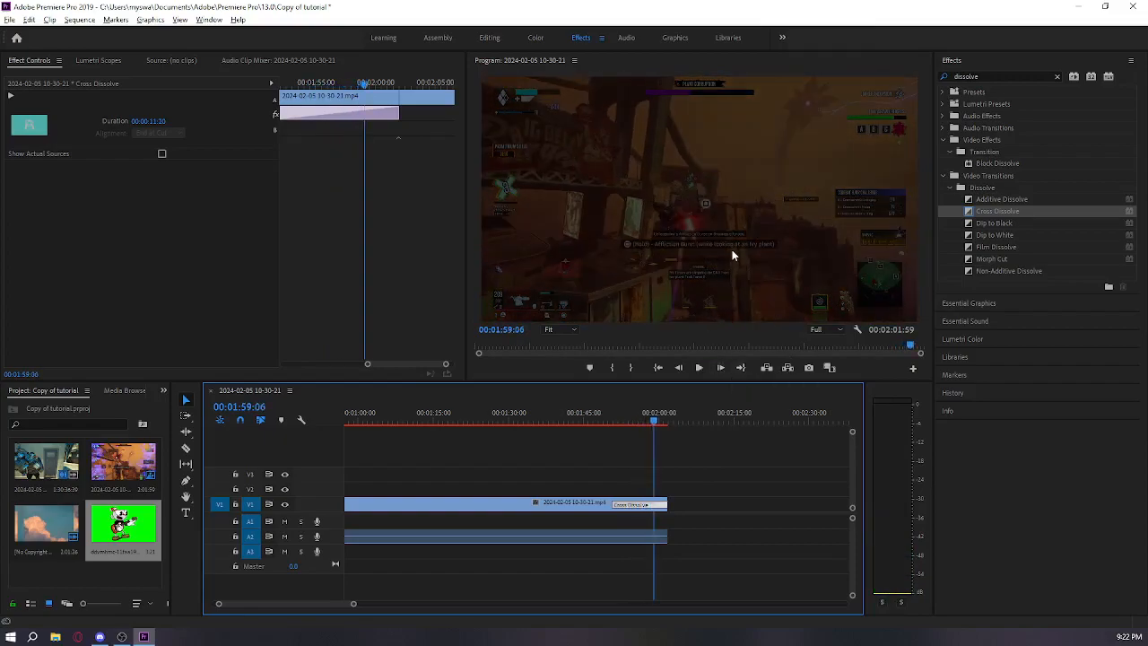
# Search the effects for "fade" and add the Constant Power crossfade to the end of the music clip on A2.
pyautogui.click(987, 74)
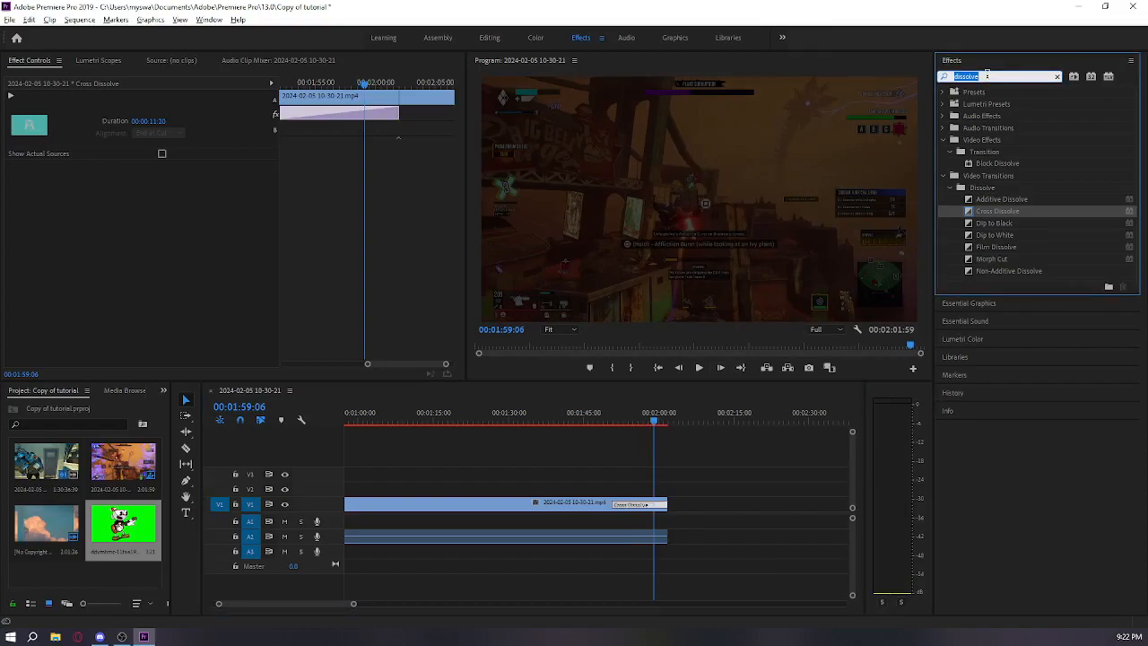
pyautogui.press('BackSpace')
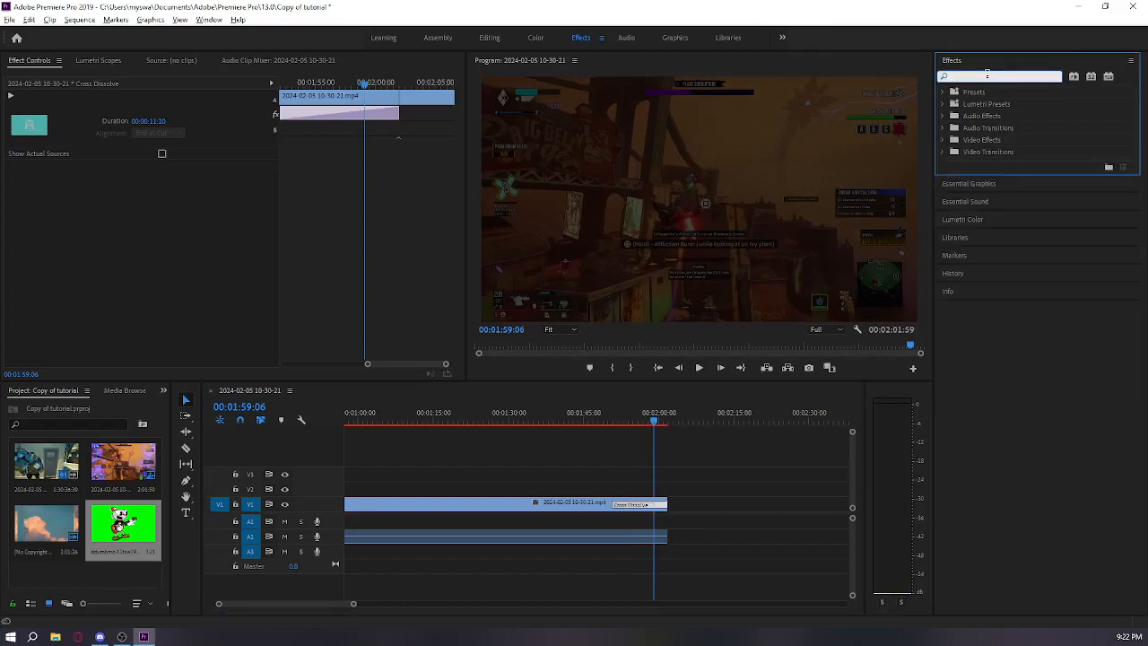
pyautogui.write('fade')
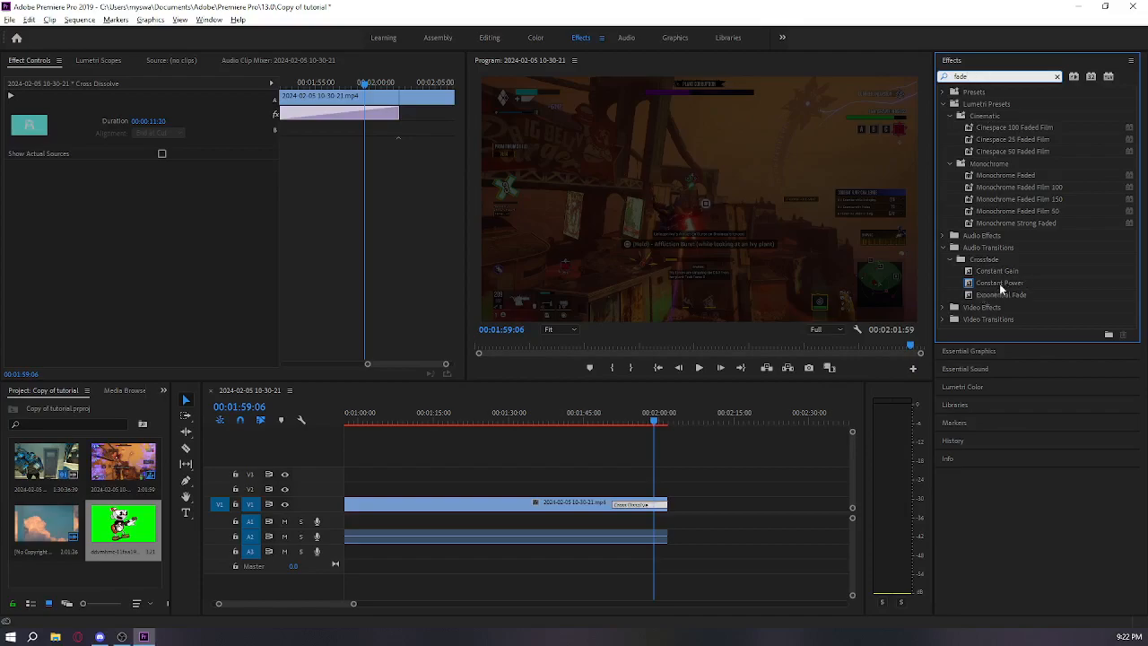
pyautogui.moveTo(1000, 285)
pyautogui.mouseDown()
pyautogui.moveTo(814, 408)
pyautogui.moveTo(664, 537)
pyautogui.mouseUp()
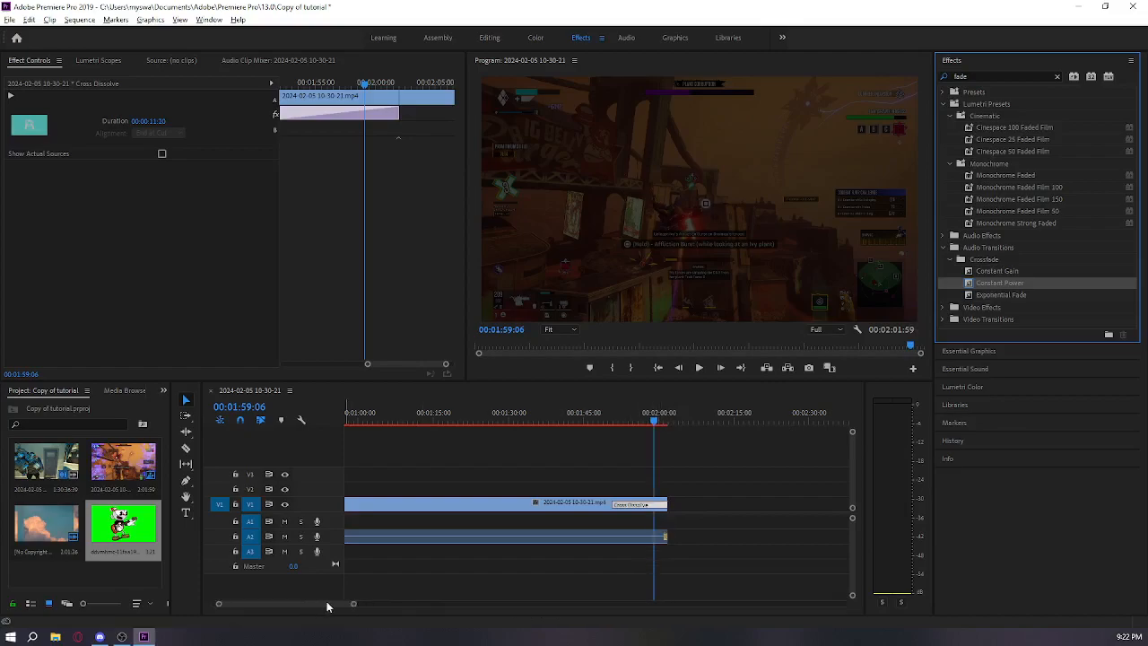
# Lengthen the Constant Power transition on A2 to 00:00:11:31, starting close to where the Cross Dissolve begins.
pyautogui.moveTo(354, 610); pyautogui.dragTo(322, 609)
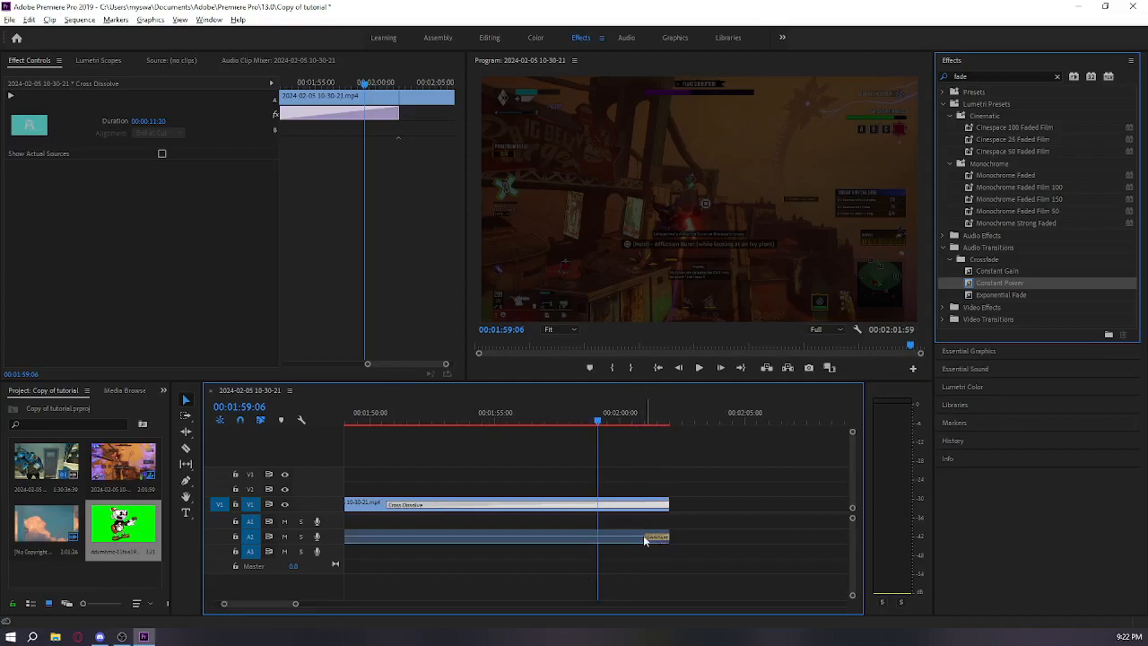
pyautogui.moveTo(627, 536); pyautogui.dragTo(382, 541)
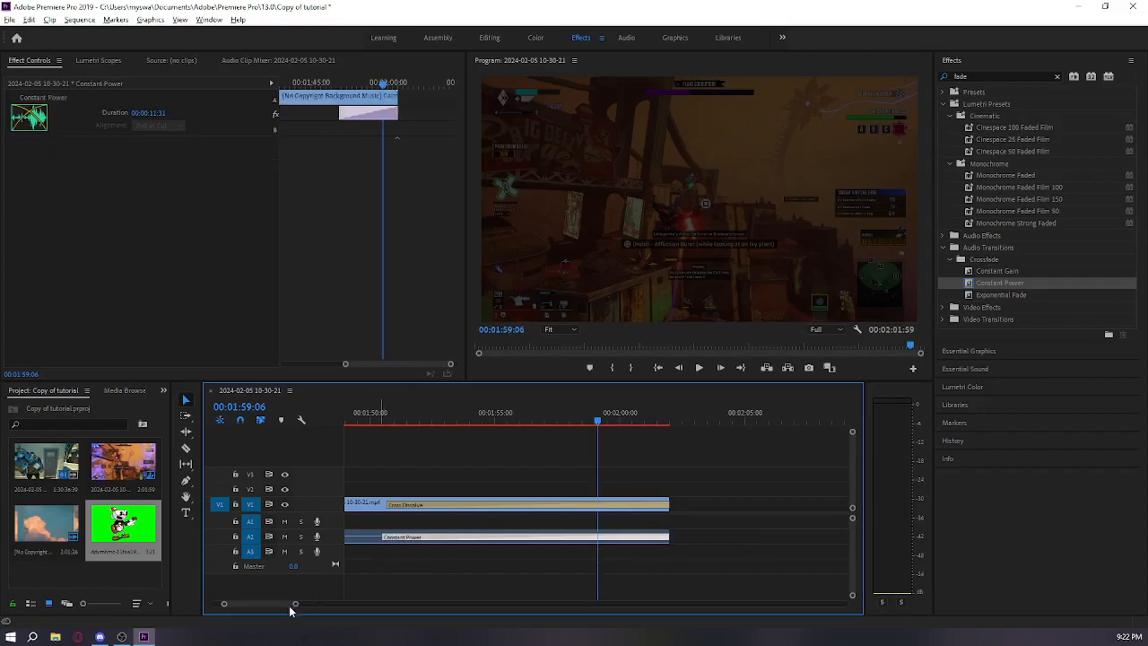
pyautogui.moveTo(292, 608); pyautogui.dragTo(302, 607)
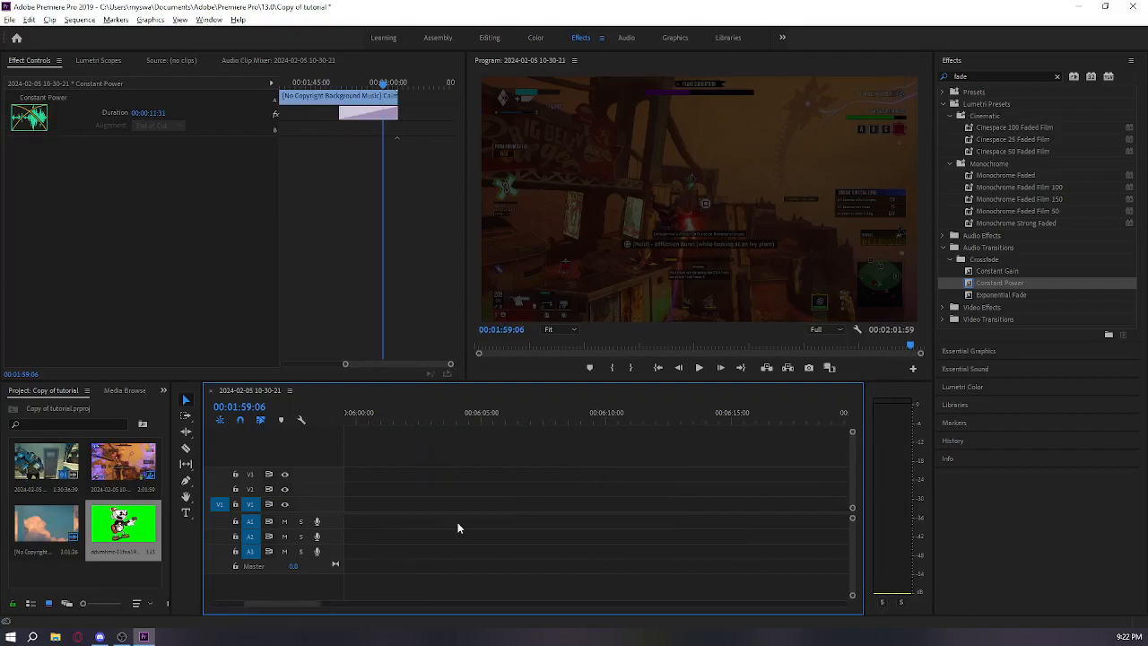
# Play back the end of the sequence from about 00:01:48:32 to check the video and audio fade-out.
pyautogui.scroll(8, 464, 511)
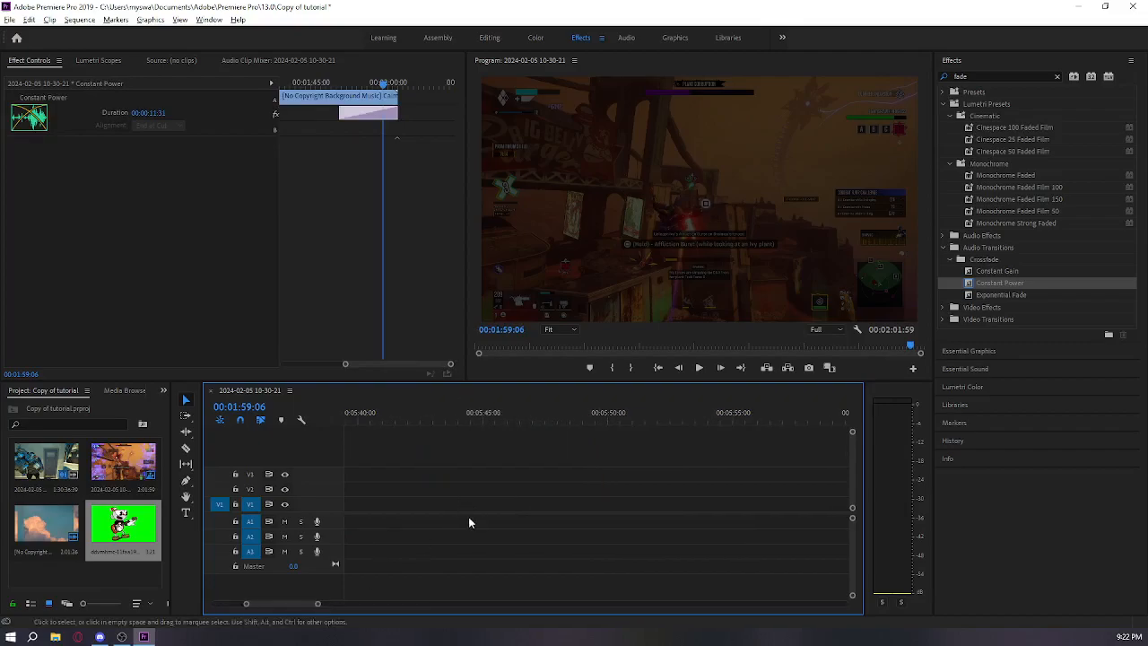
pyautogui.moveTo(287, 606); pyautogui.dragTo(352, 605)
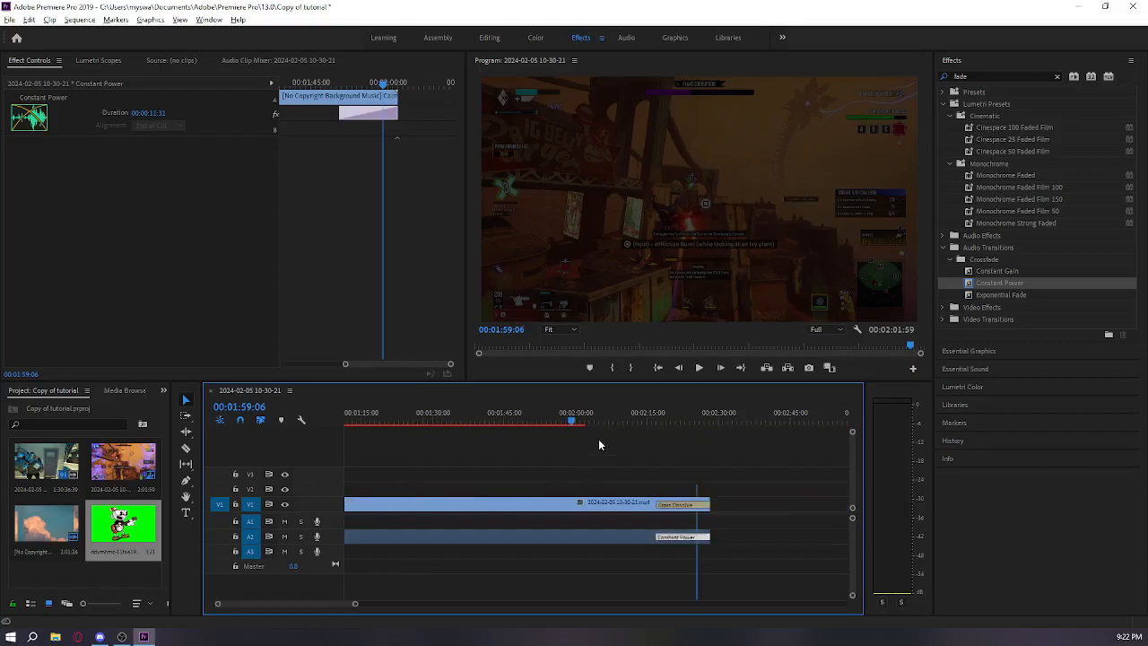
pyautogui.scroll(-3, 589, 446)
pyautogui.click(524, 420)
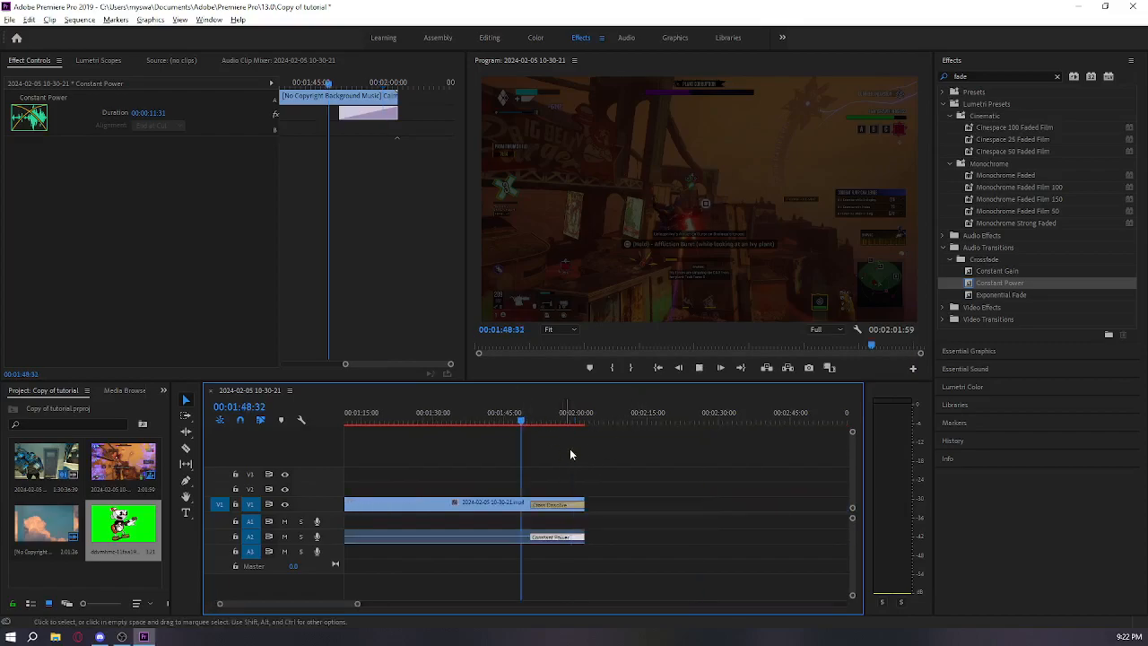
pyautogui.press('space')
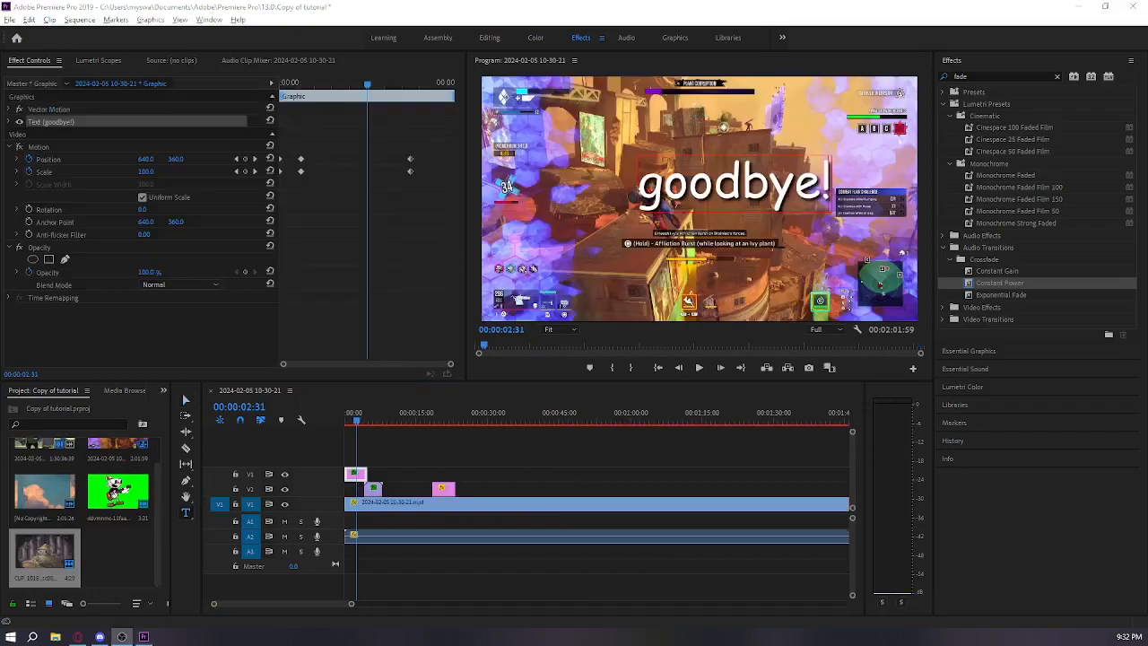
# Delete the image clip on V2 and clear the Position and Scale keyframes of the goodbye! graphic on V3.
pyautogui.moveTo(435, 469); pyautogui.dragTo(452, 495)
pyautogui.press('Delete')
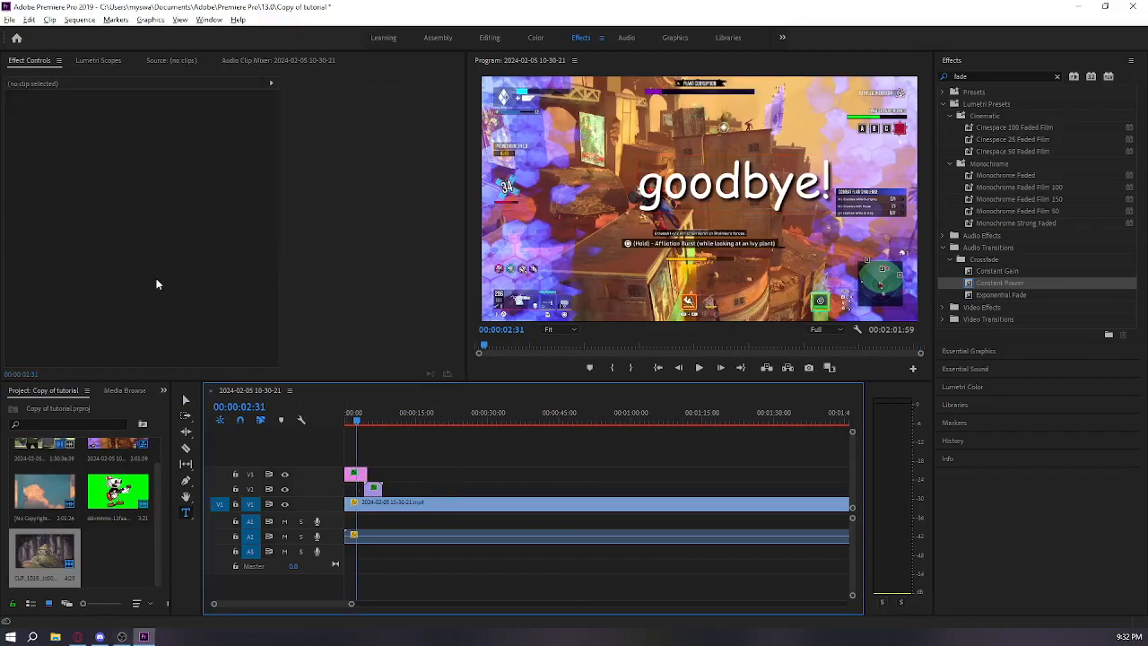
pyautogui.moveTo(357, 421); pyautogui.dragTo(345, 422)
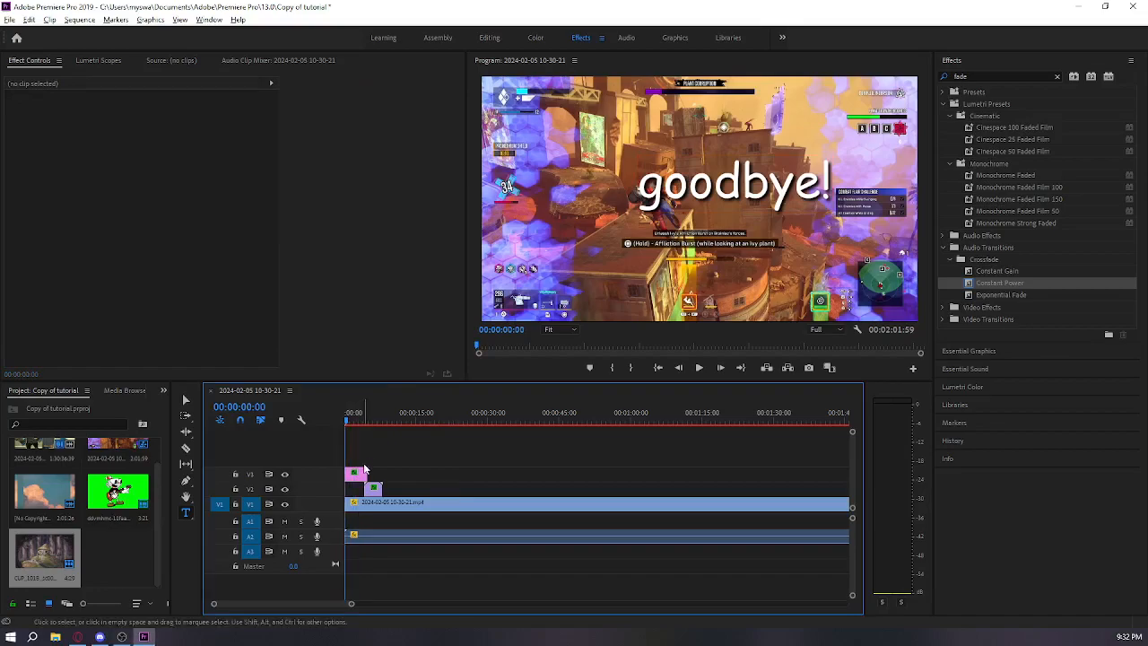
pyautogui.click(356, 474)
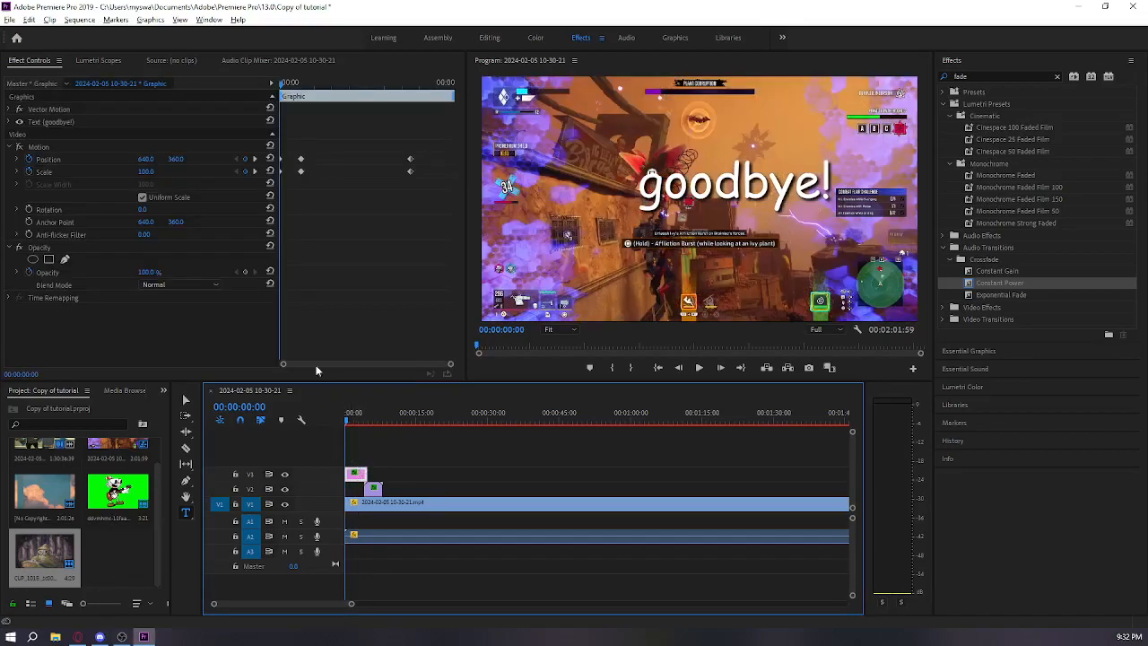
pyautogui.moveTo(426, 125); pyautogui.dragTo(280, 218)
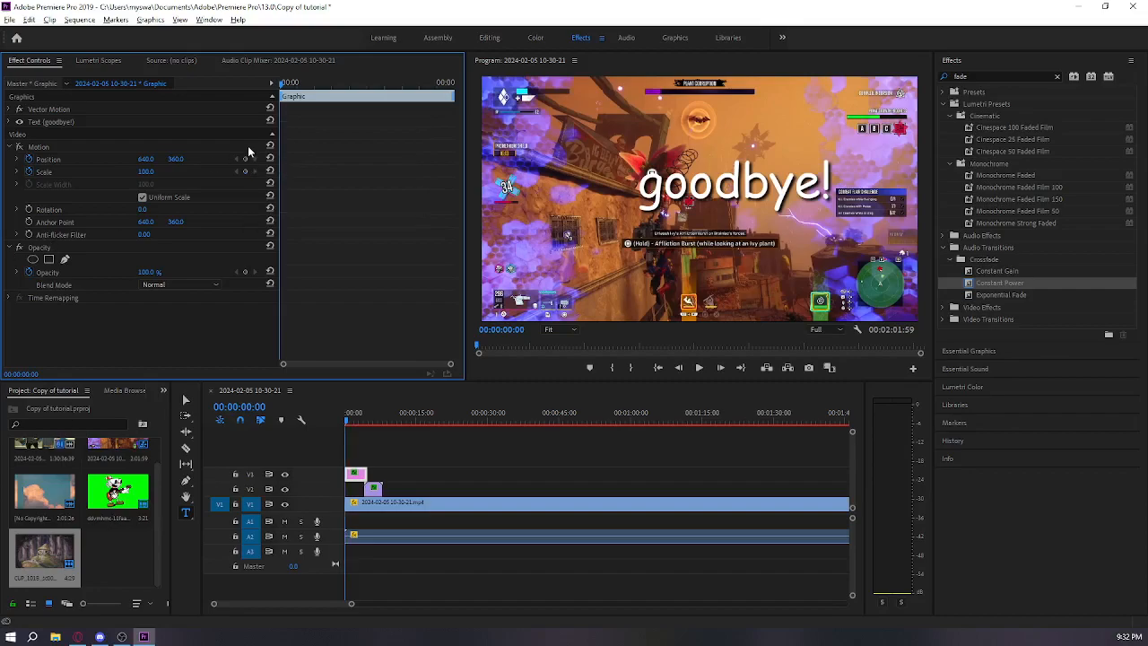
# Keyframe the goodbye! graphic's Position and Scale at 00:00:00:00 and 00:00:03:31, moving the text to the video frame's upper-left corner.
pyautogui.click(244, 170)
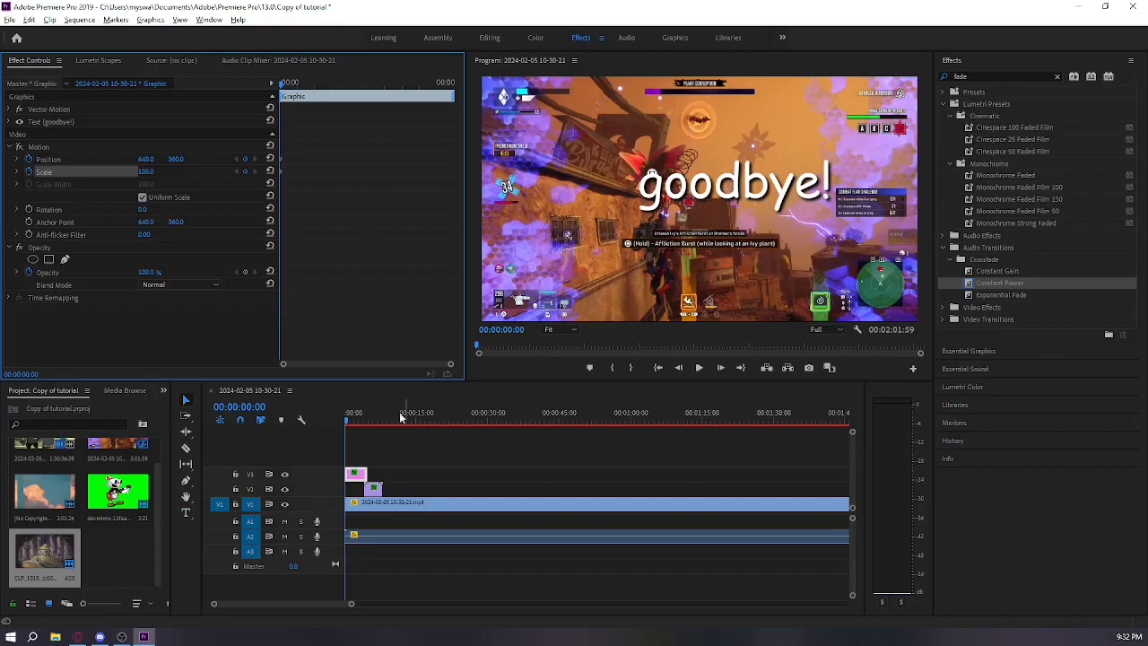
pyautogui.click(363, 415)
pyautogui.moveTo(710, 218); pyautogui.dragTo(563, 120)
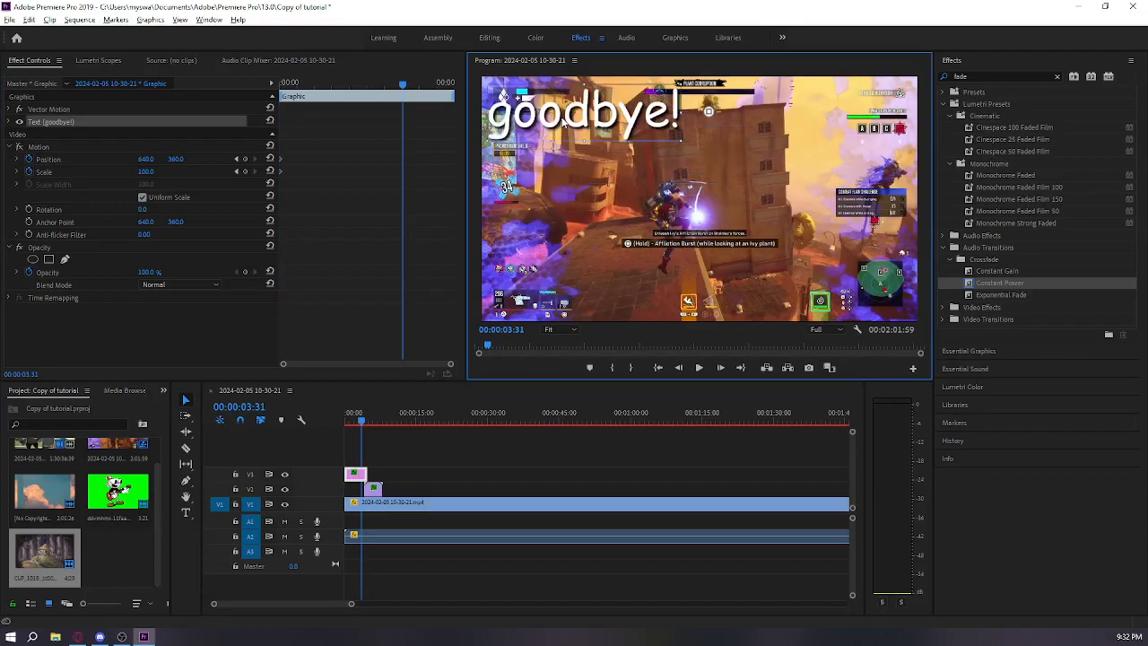
pyautogui.click(244, 158)
pyautogui.click(245, 171)
# Play the goodbye! animation from the start, and add a Position keyframe at 00:00:00:27 by adjusting the horizontal value.
pyautogui.moveTo(318, 86); pyautogui.dragTo(224, 80)
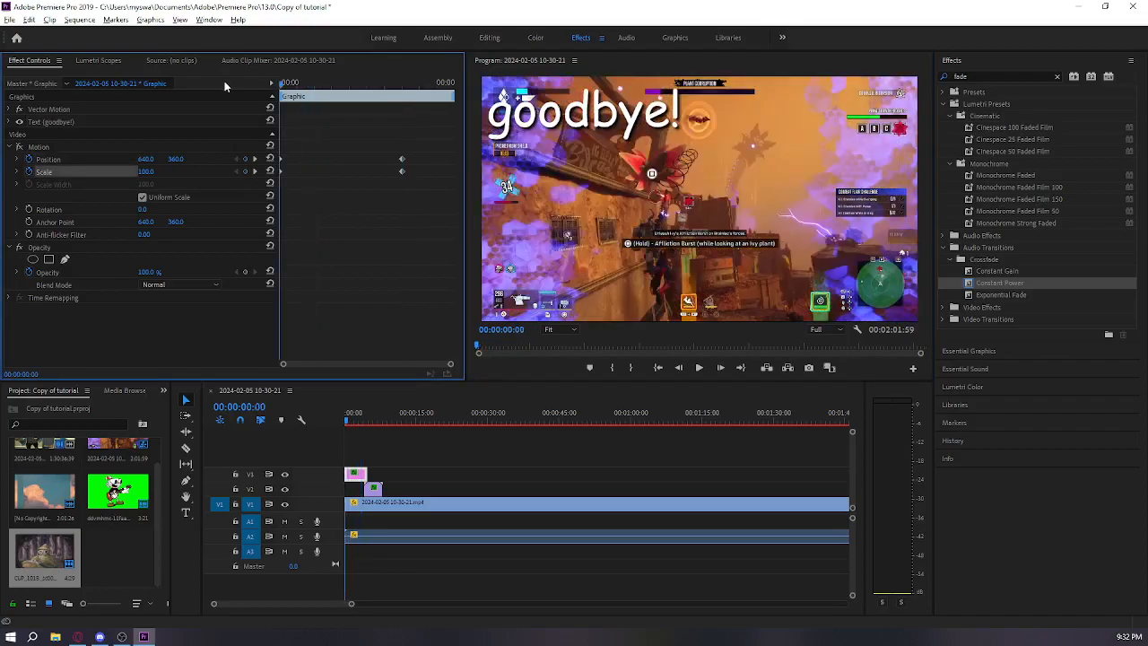
pyautogui.press('space')
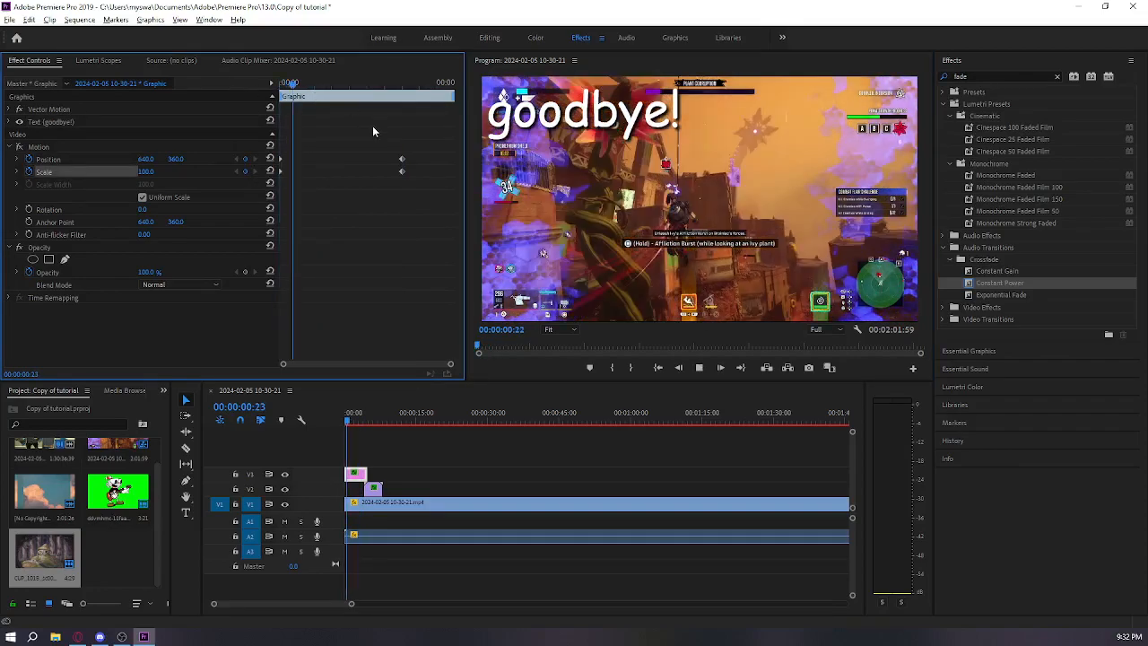
pyautogui.press('space')
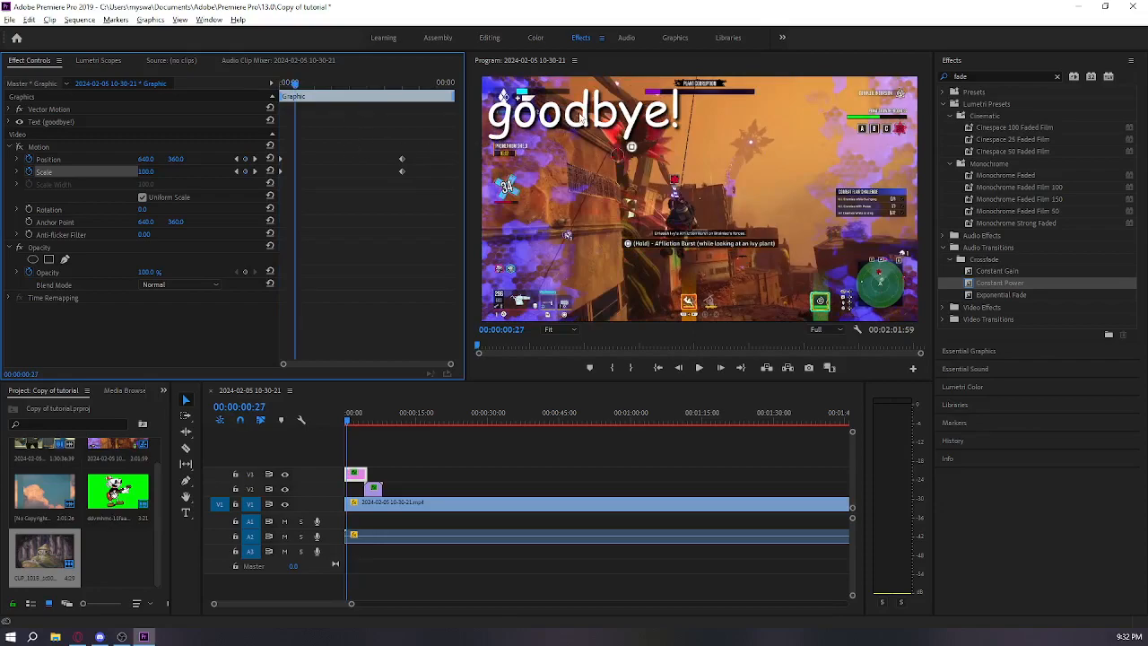
pyautogui.moveTo(148, 160); pyautogui.dragTo(120, 160)
# Place the CUP_101B cottage image on V2 at 00:00:17:49 and scale it to about 21.5 in the video frame's upper-left corner.
pyautogui.click(430, 415)
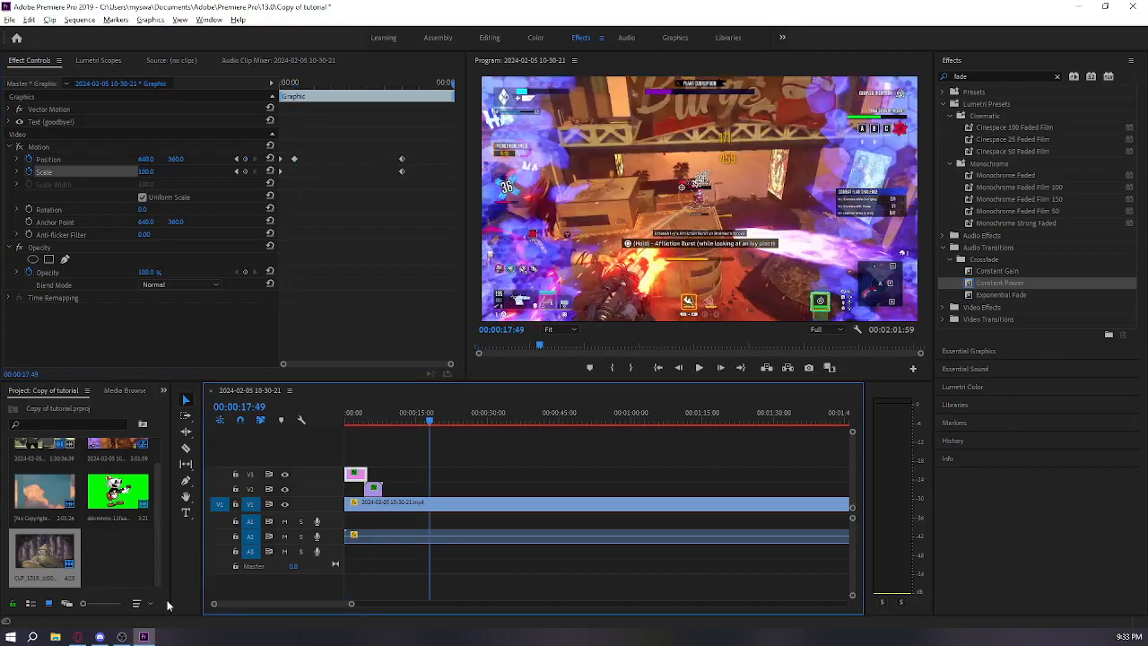
pyautogui.moveTo(36, 574); pyautogui.dragTo(431, 489)
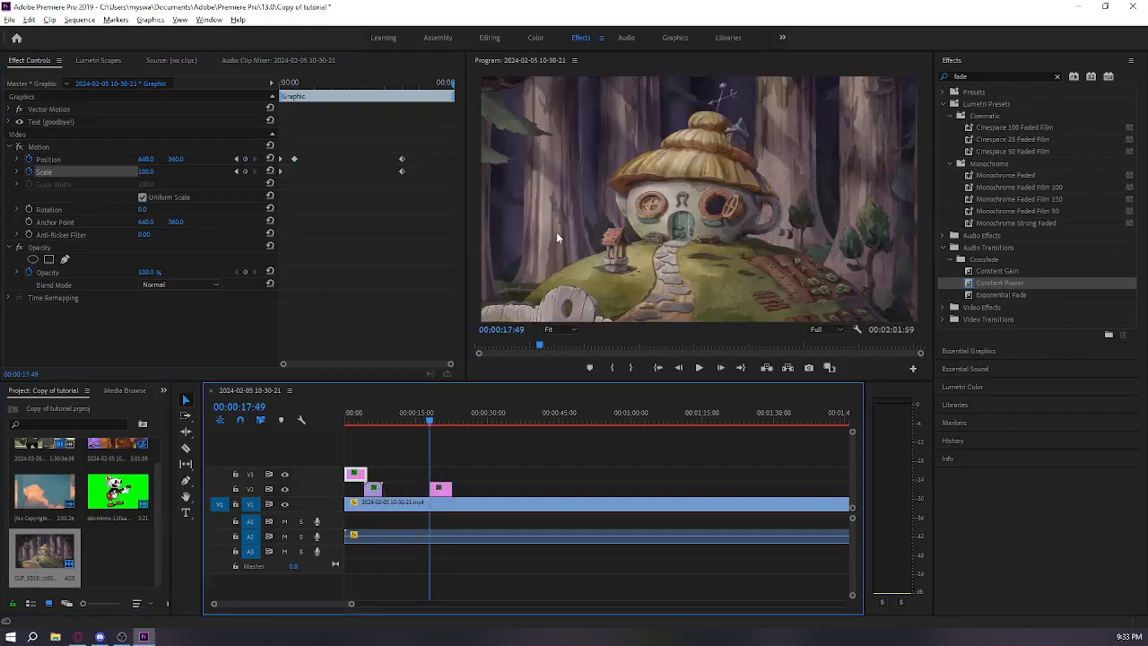
pyautogui.click(531, 123)
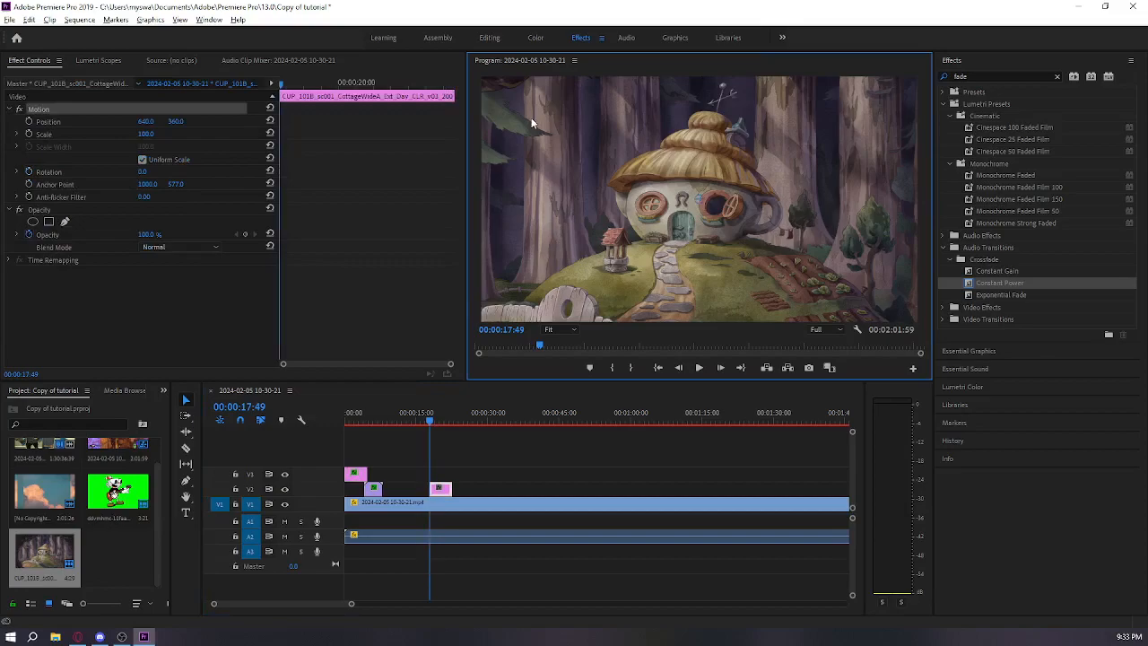
pyautogui.moveTo(491, 97); pyautogui.dragTo(652, 181)
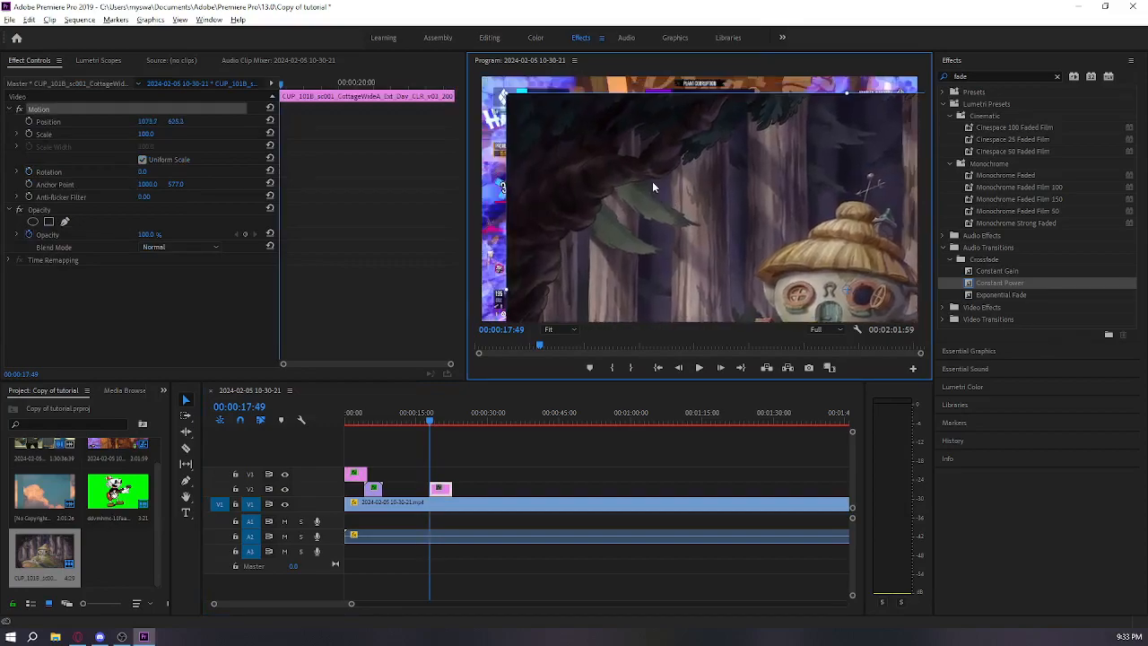
pyautogui.moveTo(507, 93); pyautogui.dragTo(610, 174)
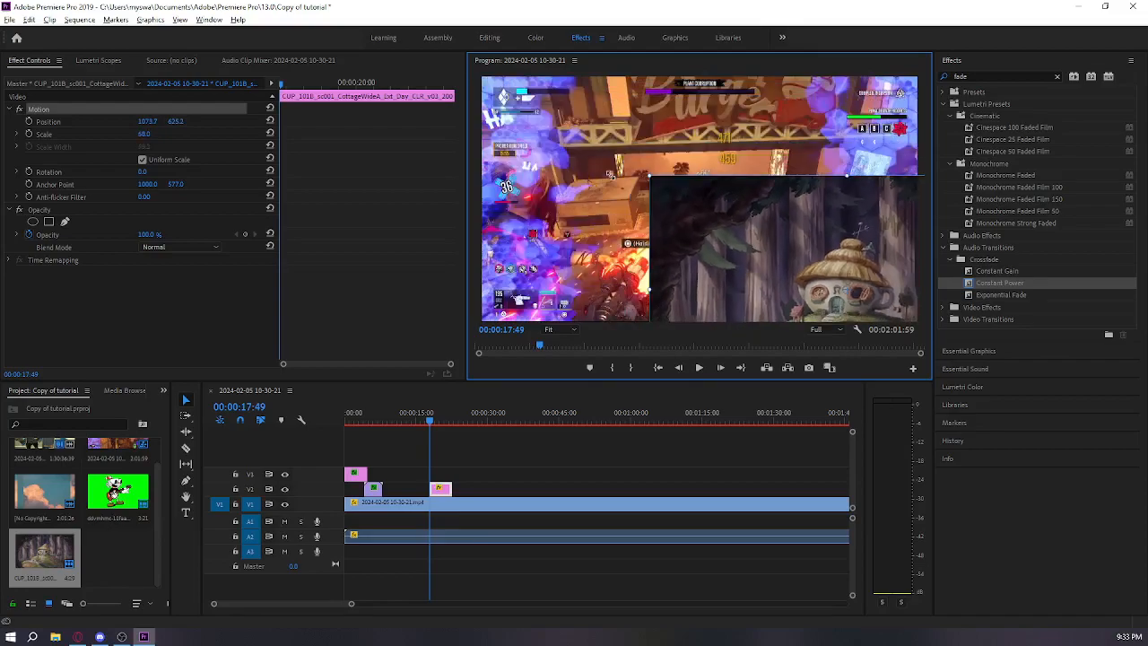
pyautogui.moveTo(740, 259); pyautogui.dragTo(581, 159)
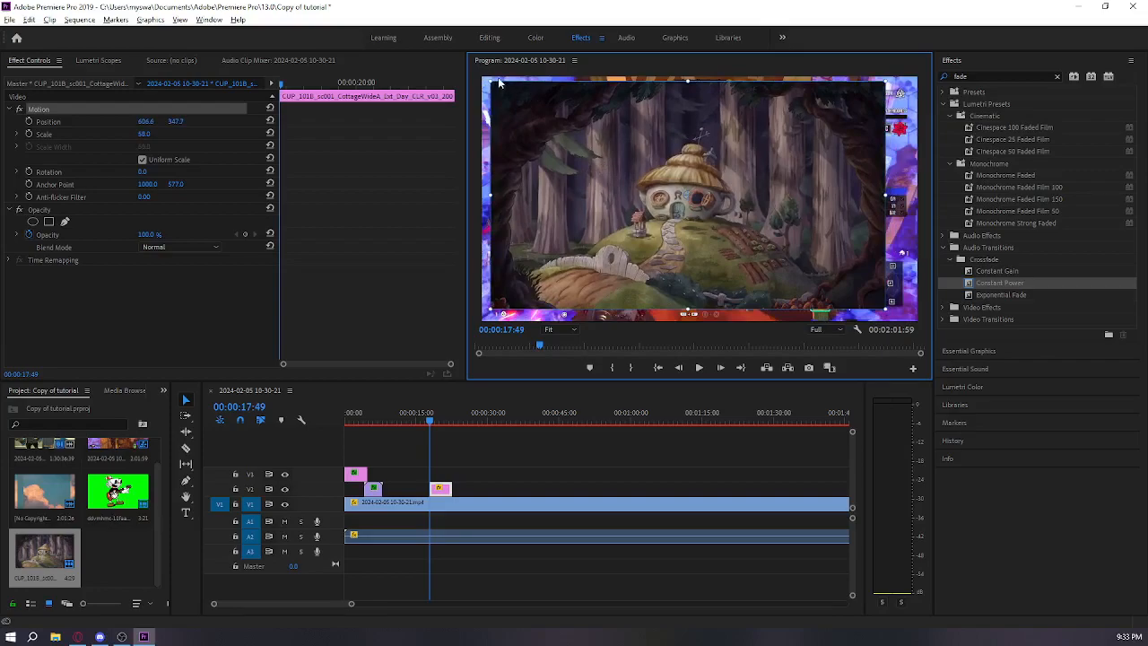
pyautogui.moveTo(556, 134); pyautogui.dragTo(586, 152)
pyautogui.moveTo(695, 175); pyautogui.dragTo(563, 103)
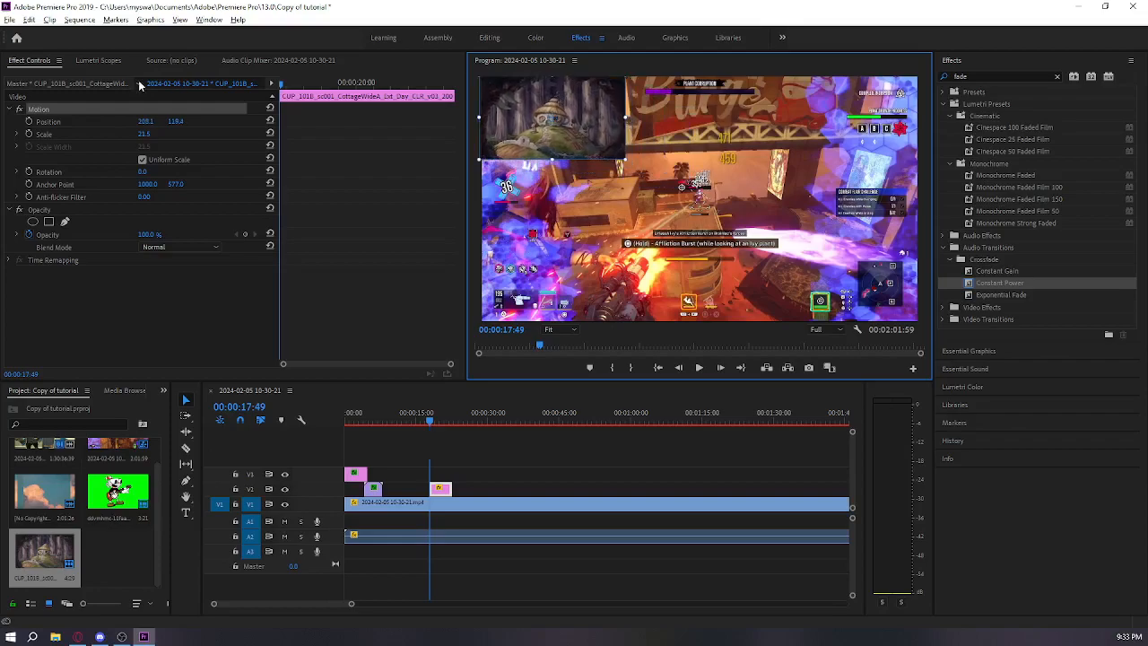
# Enable keyframing for the cottage image's Position, Scale and Rotation at 00:00:17:49.
pyautogui.click(29, 122)
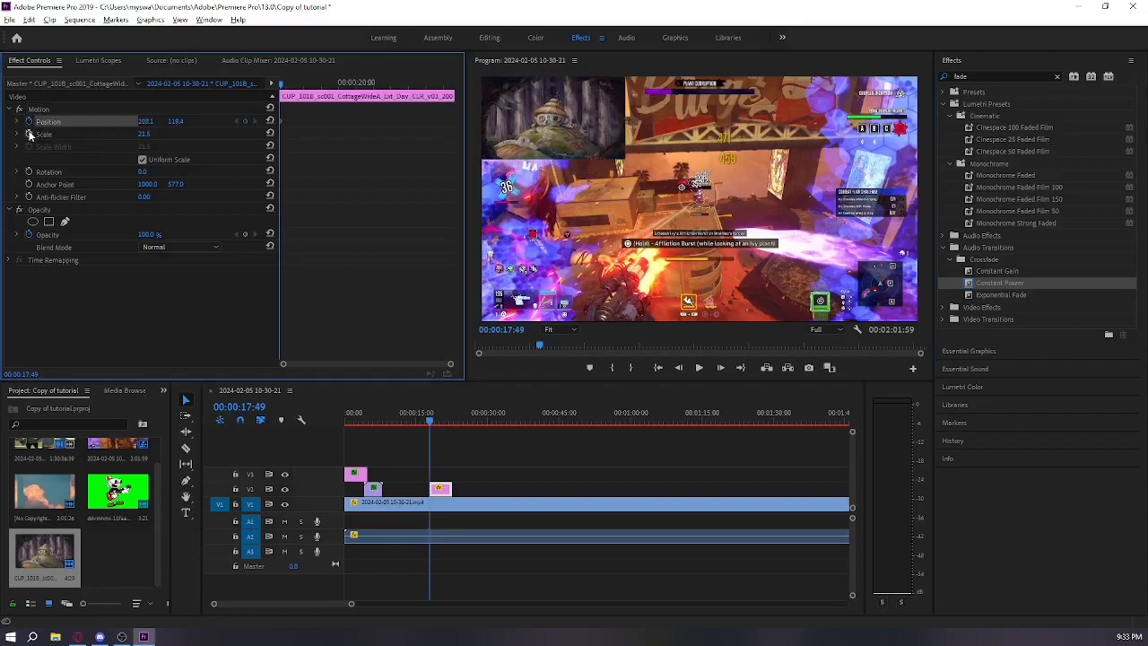
pyautogui.click(29, 134)
pyautogui.click(29, 172)
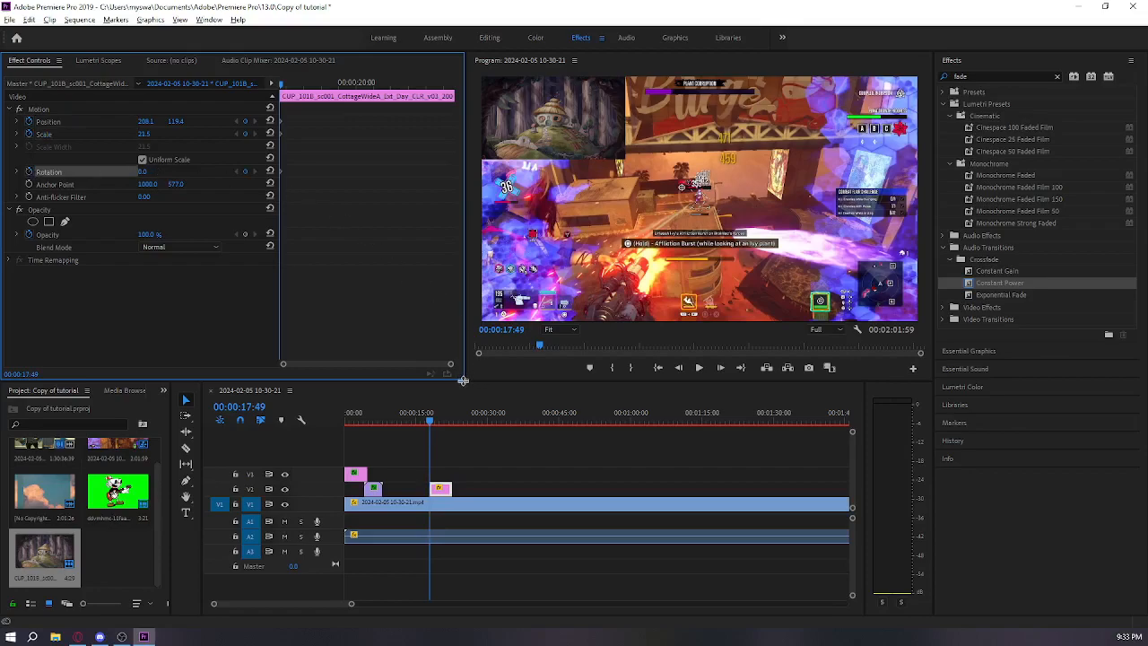
# At 00:00:21:27, move the cottage image to about 1159.7, 602.3, scale it to about 44.9 and rotate it to about -150.5°.
pyautogui.click(448, 429)
pyautogui.click(578, 110)
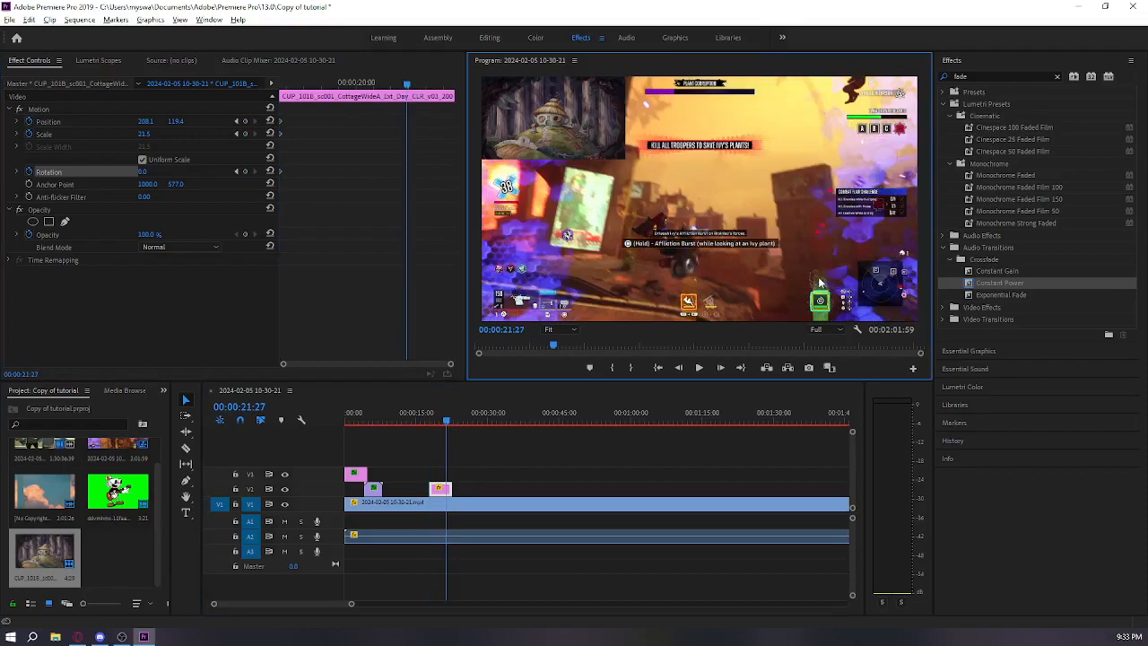
pyautogui.moveTo(527, 122); pyautogui.dragTo(845, 281)
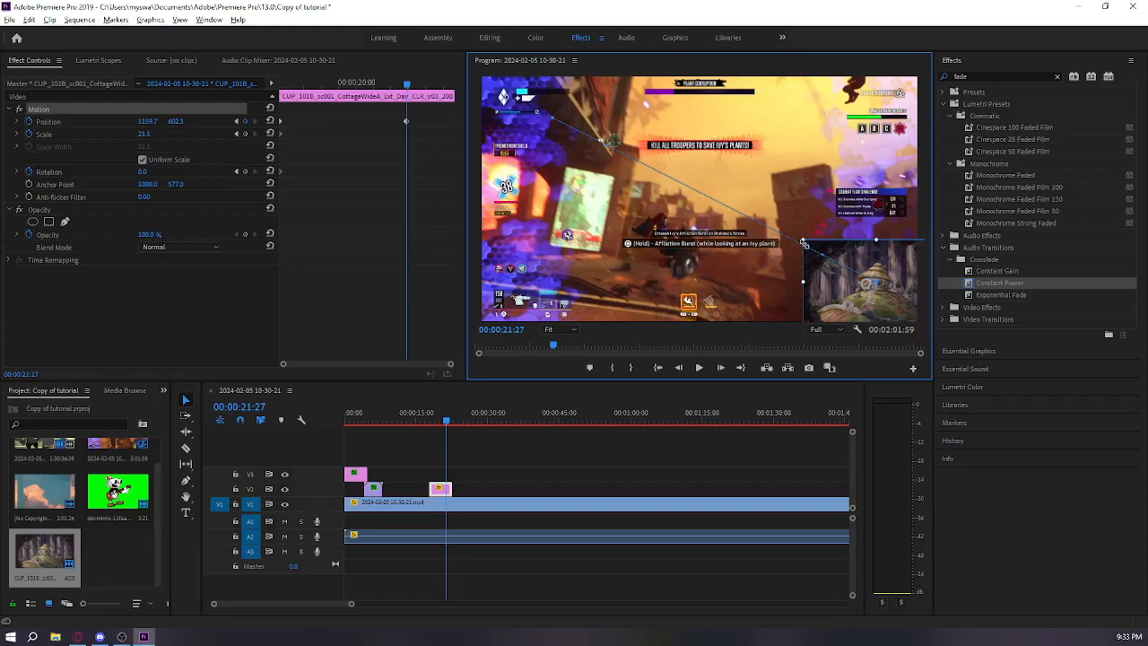
pyautogui.moveTo(803, 242); pyautogui.dragTo(723, 193)
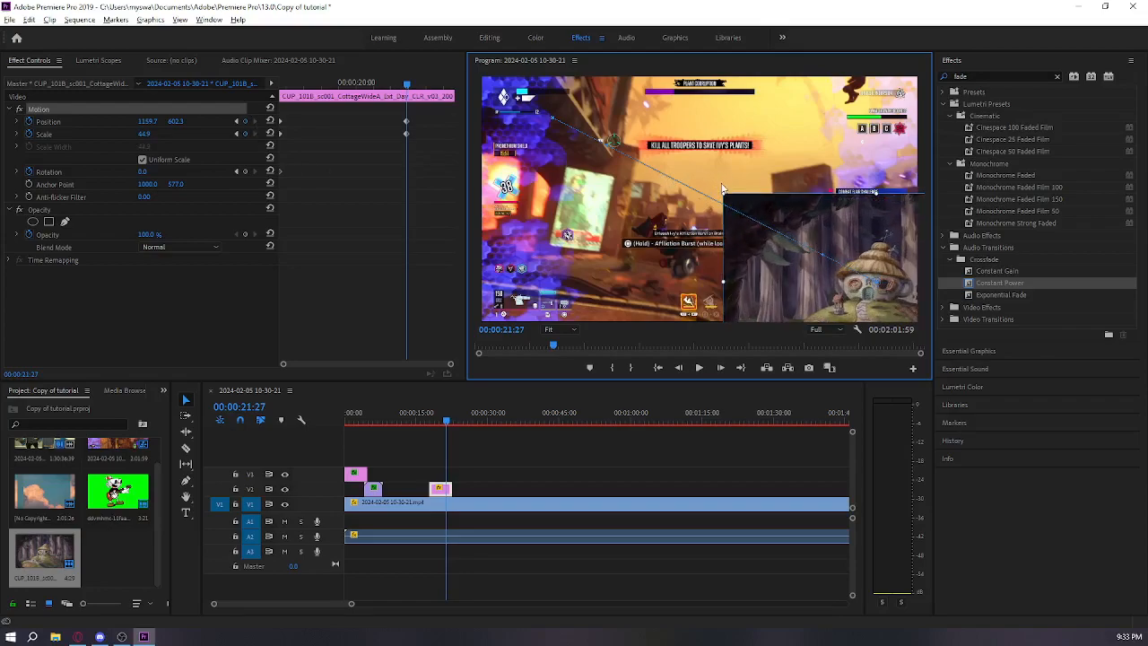
pyautogui.moveTo(715, 189); pyautogui.dragTo(956, 420)
# Play the cottage image's animation from its first keyframe to check the movement, scaling and rotation.
pyautogui.moveTo(360, 82); pyautogui.dragTo(209, 82)
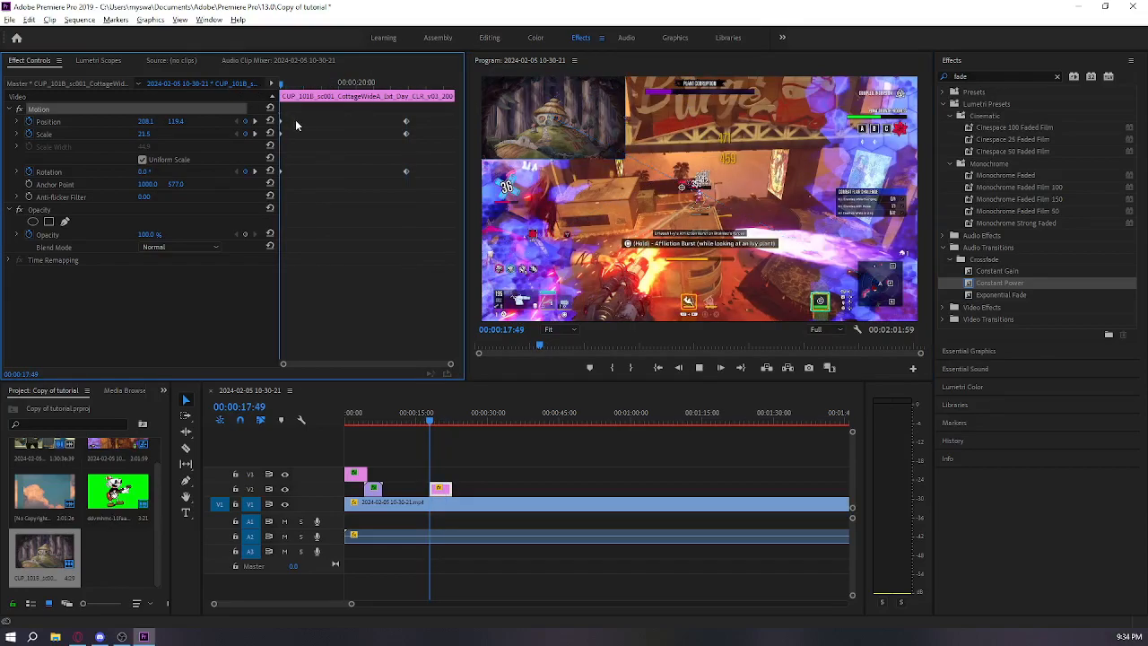
pyautogui.press('space')
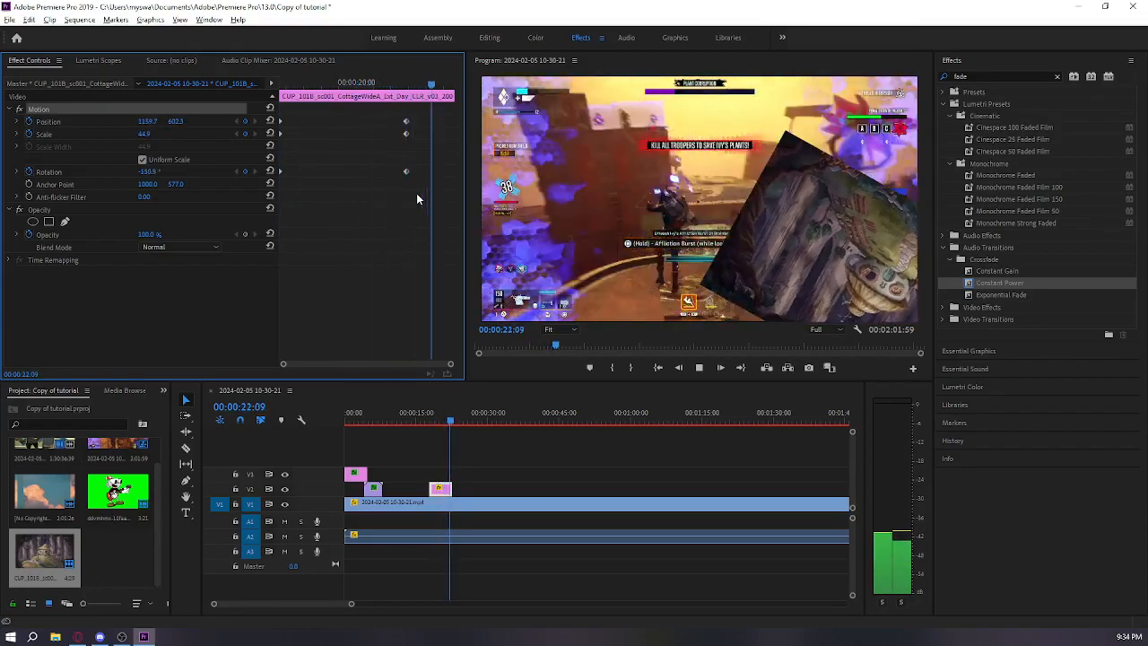
pyautogui.press('space')
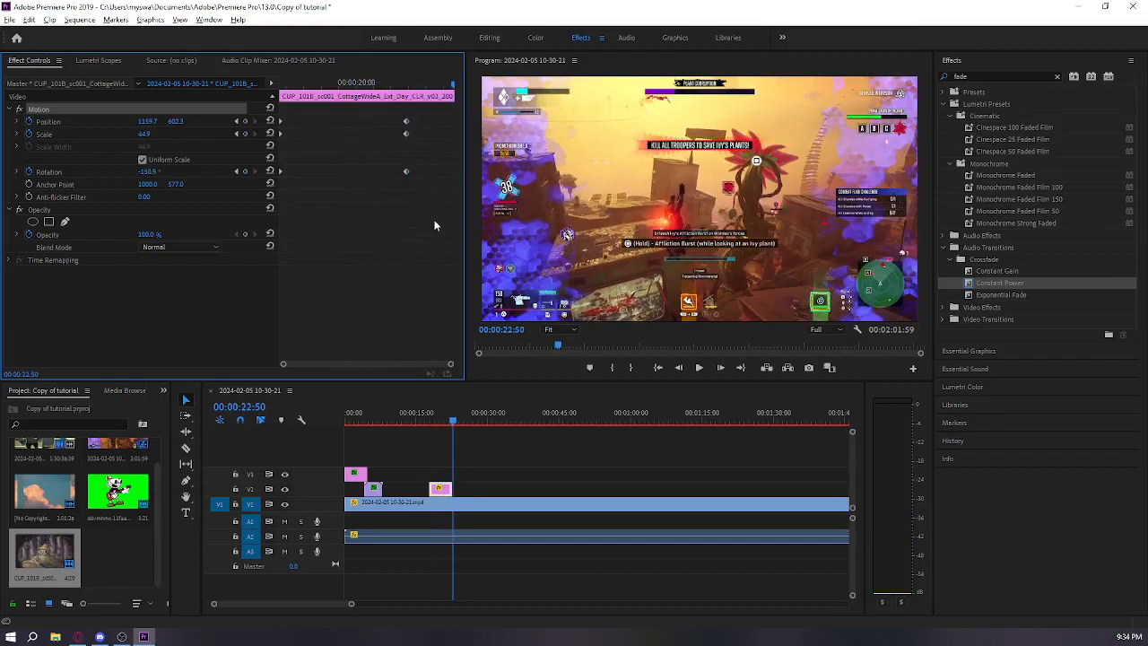
# At 00:00:03:01, move the goodbye! text to the middle of the video frame and enlarge it across most of the width.
pyautogui.click(359, 418)
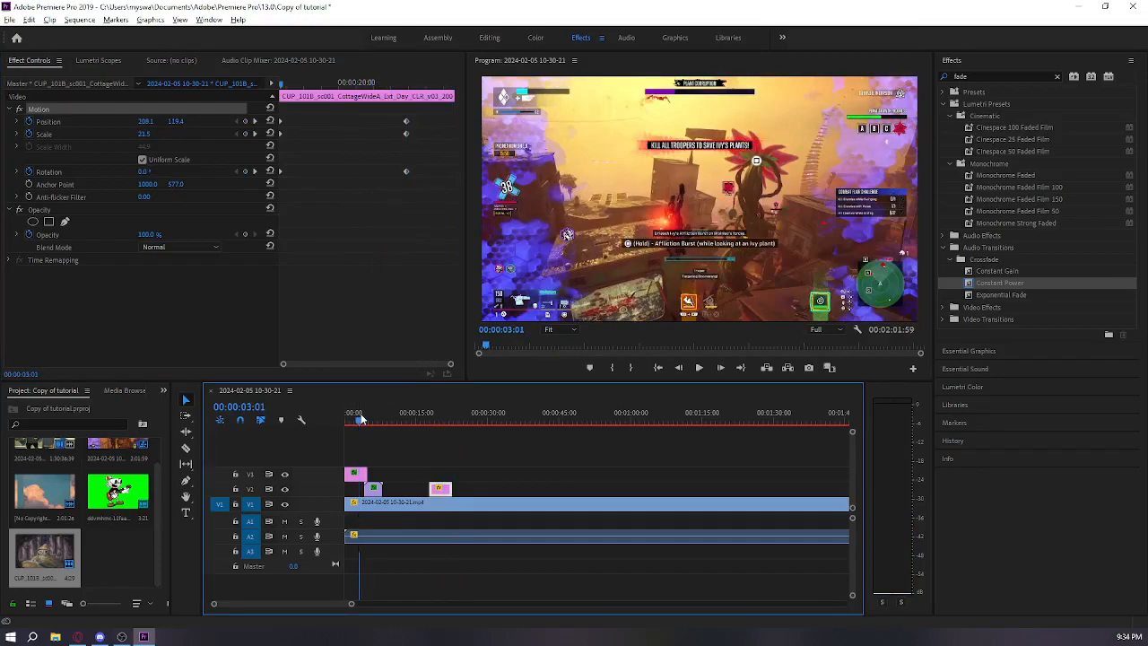
pyautogui.click(355, 477)
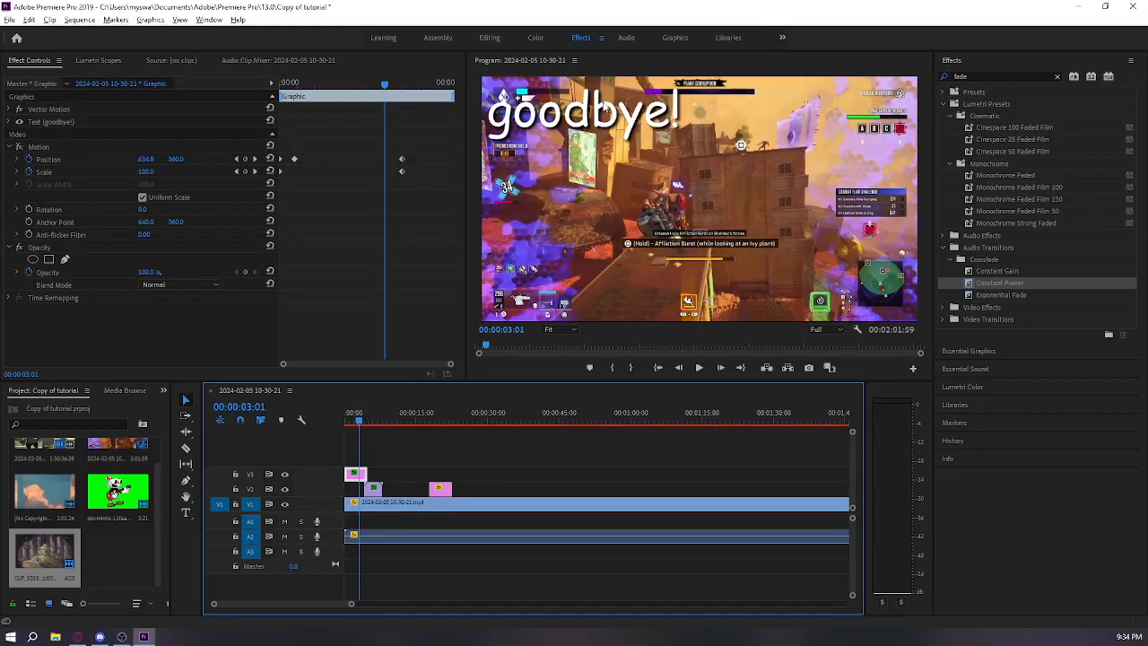
pyautogui.moveTo(584, 108); pyautogui.dragTo(654, 186)
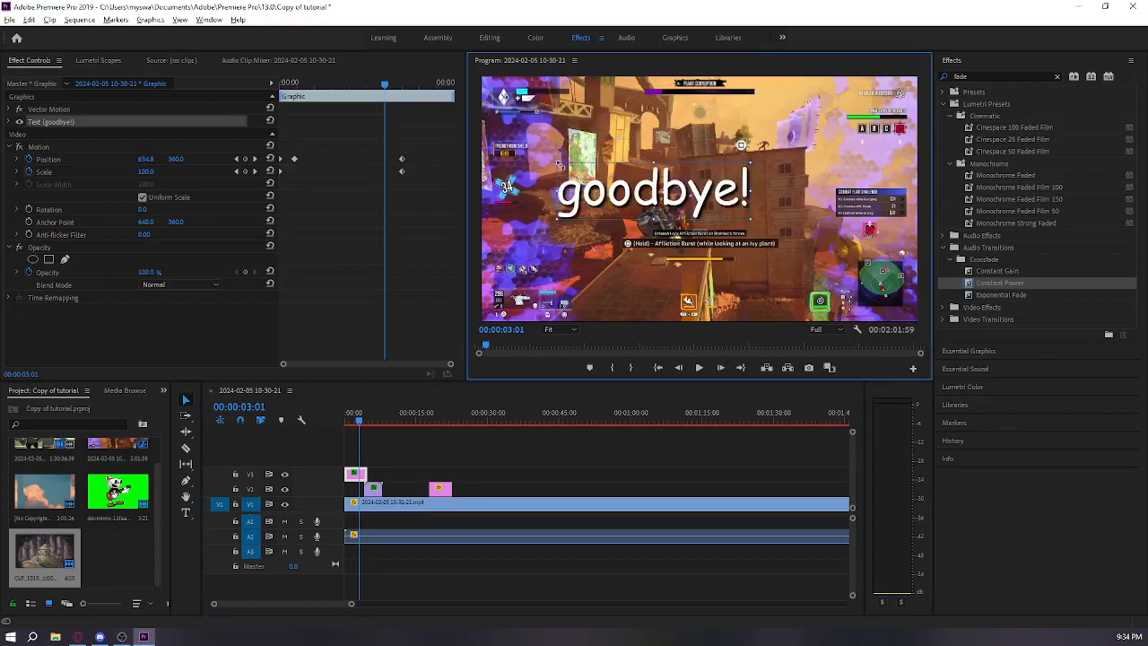
pyautogui.moveTo(556, 162); pyautogui.dragTo(494, 121)
pyautogui.moveTo(719, 194); pyautogui.dragTo(707, 198)
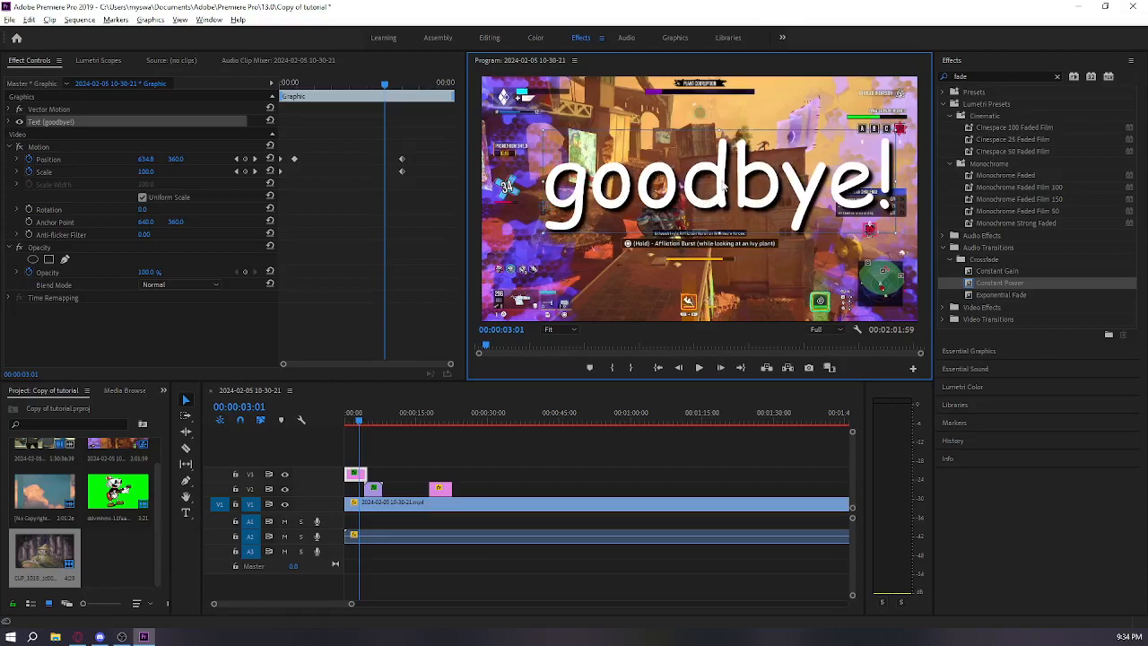
# Select the word goodbye without its exclamation mark and set its fill to dark red (R 97, G 0, B 0).
pyautogui.press('t')
pyautogui.moveTo(557, 190); pyautogui.dragTo(883, 192)
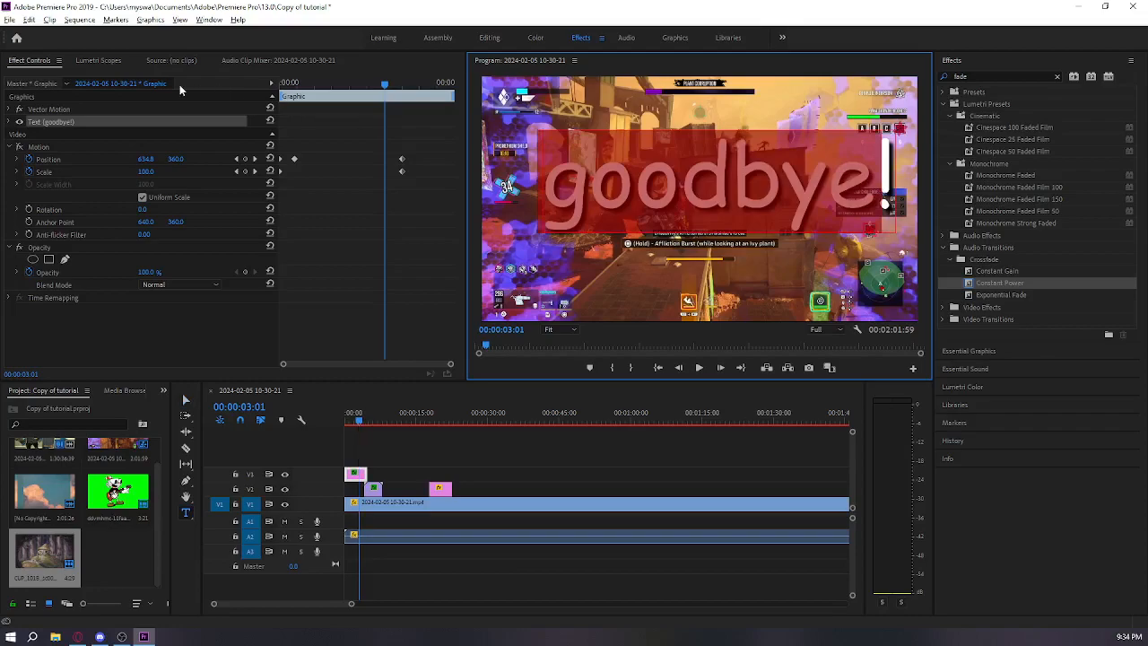
pyautogui.click(10, 123)
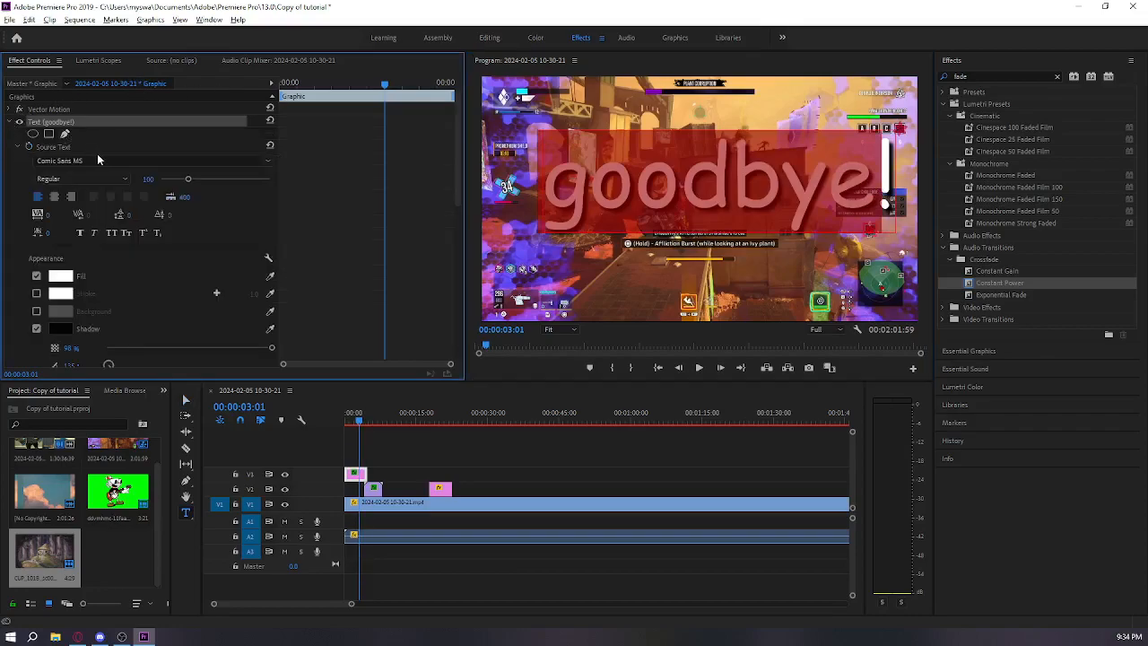
pyautogui.click(61, 277)
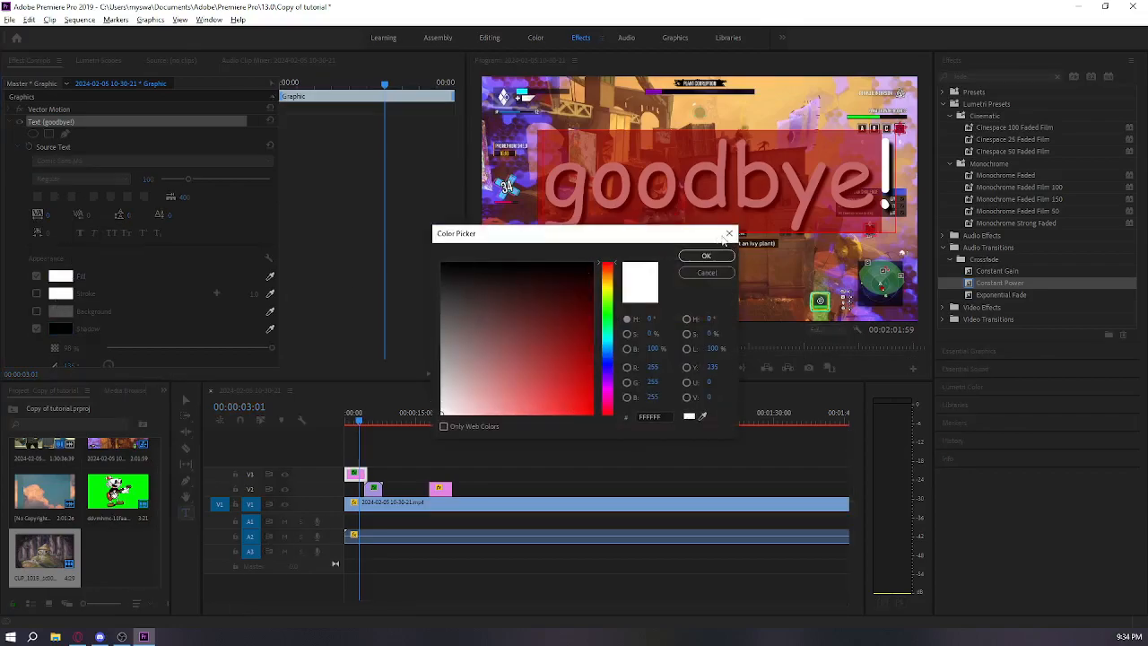
pyautogui.click(729, 234)
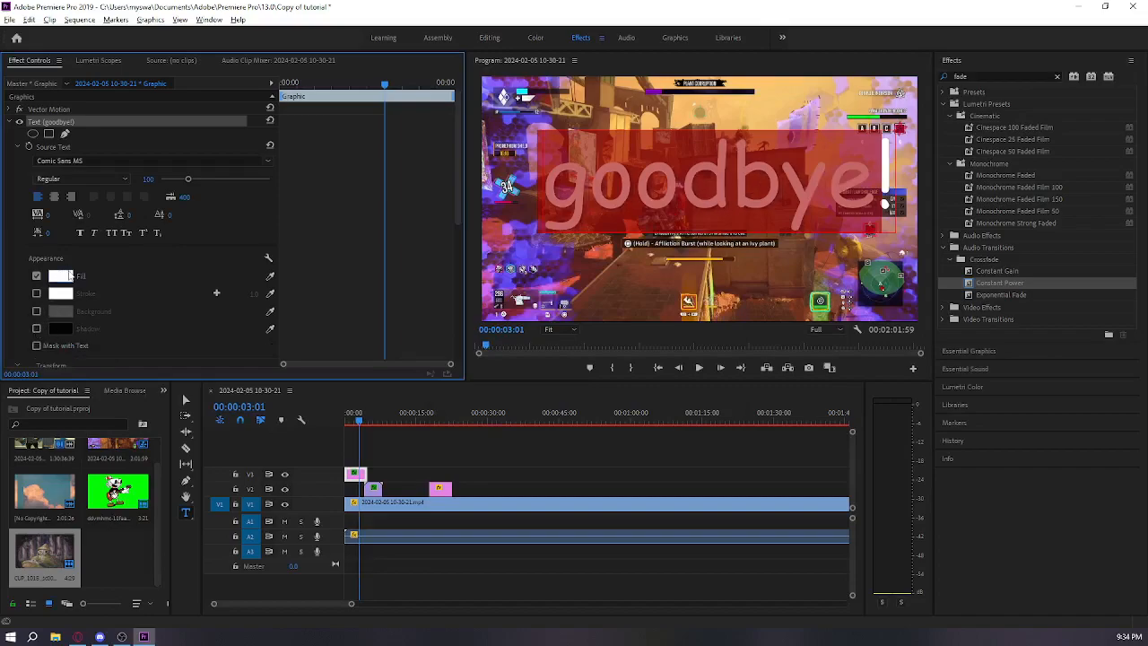
pyautogui.click(68, 277)
pyautogui.moveTo(541, 302); pyautogui.dragTo(520, 262)
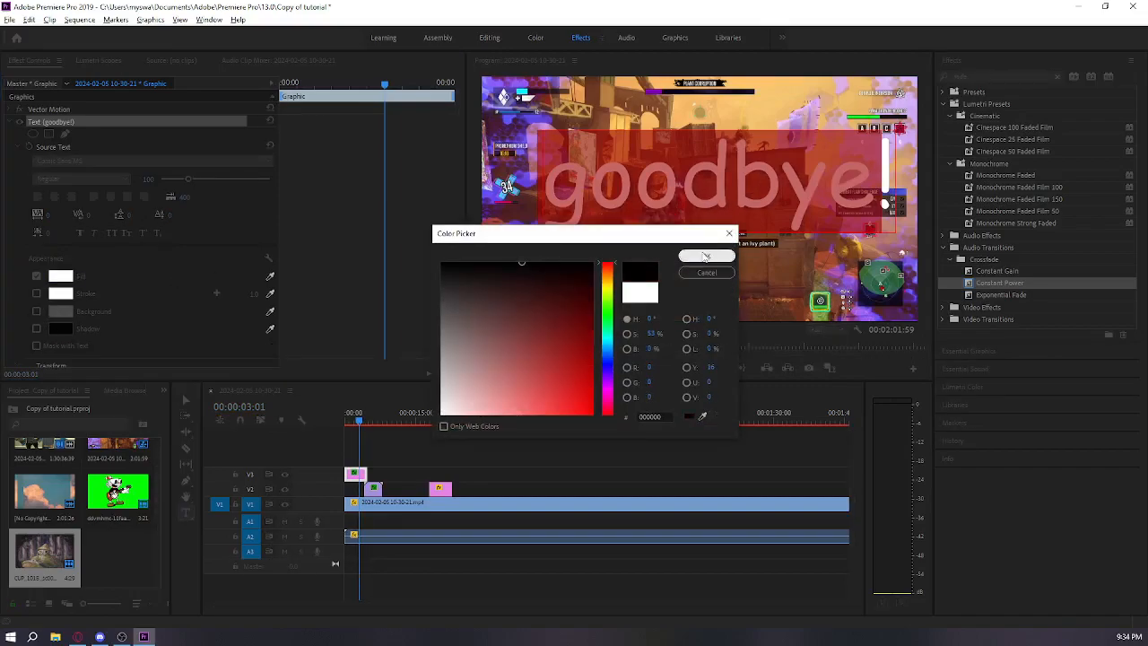
pyautogui.moveTo(564, 352); pyautogui.dragTo(607, 321)
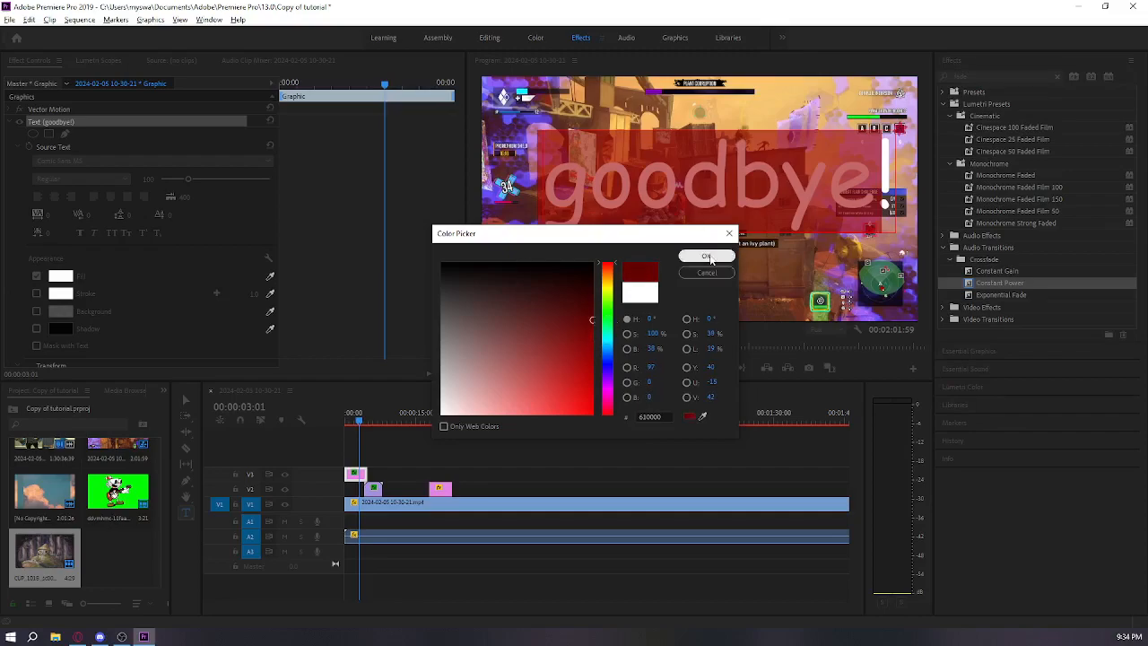
pyautogui.click(707, 258)
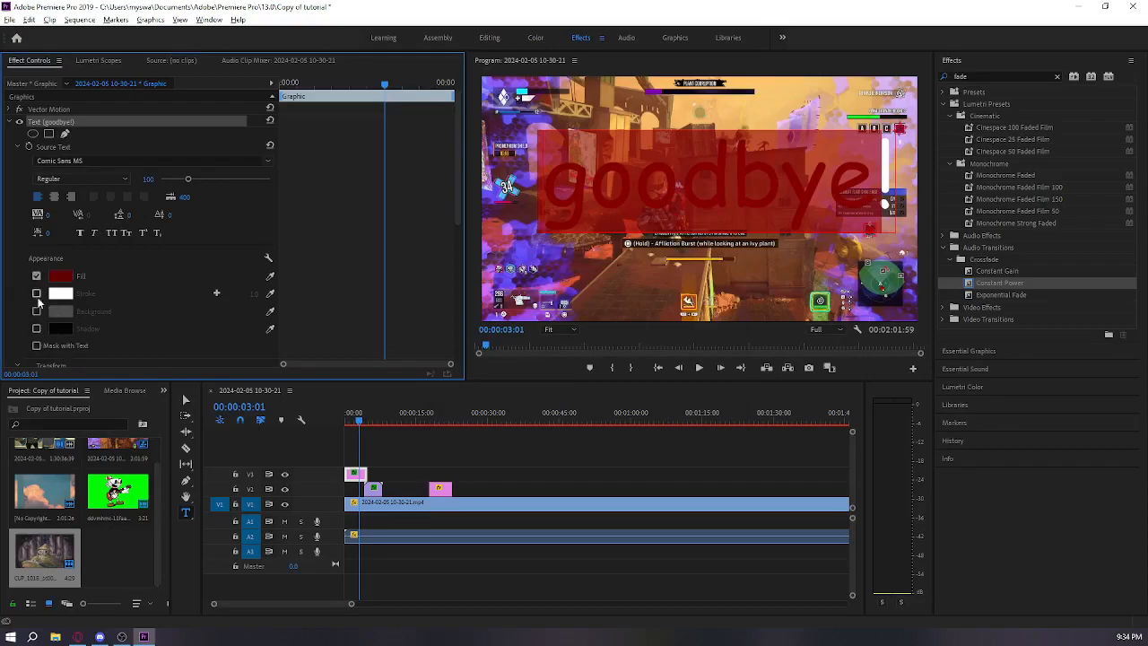
# Turn on the shadow for the selected goodbye letters, keep it black (000000), and deselect the text.
pyautogui.click(37, 328)
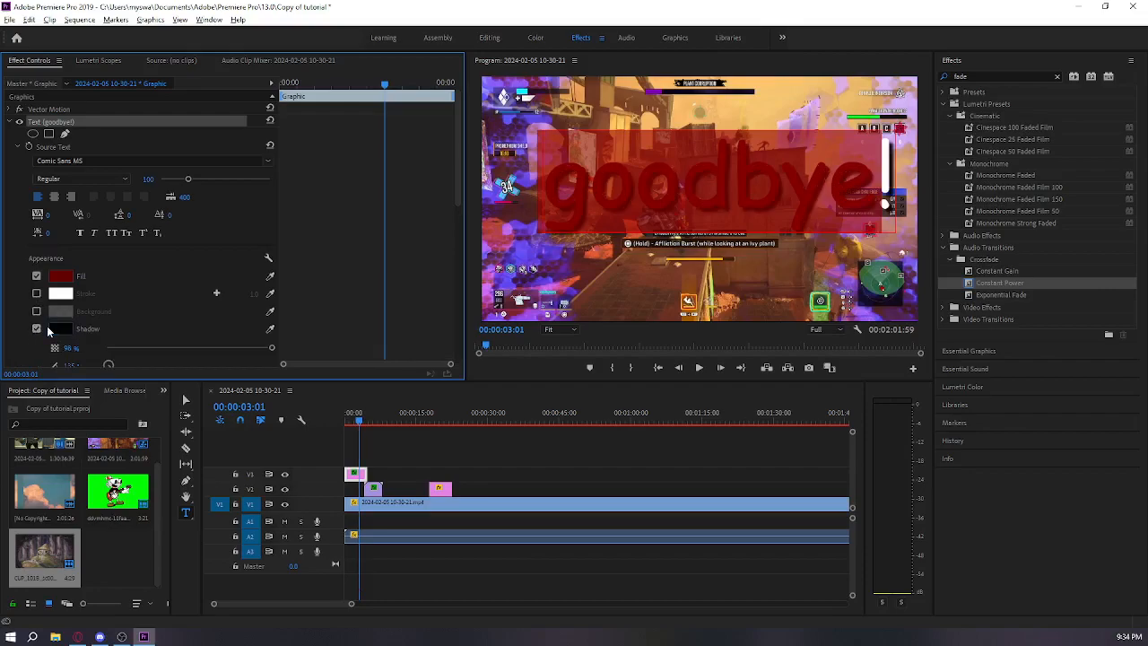
pyautogui.click(58, 329)
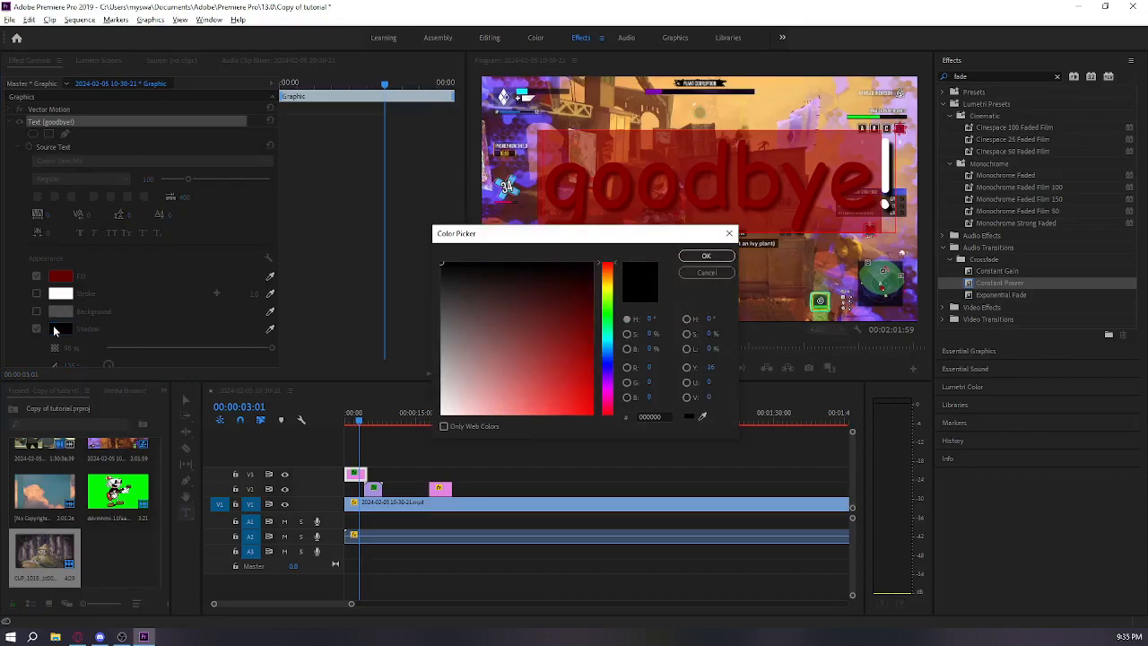
pyautogui.moveTo(468, 297); pyautogui.dragTo(480, 255)
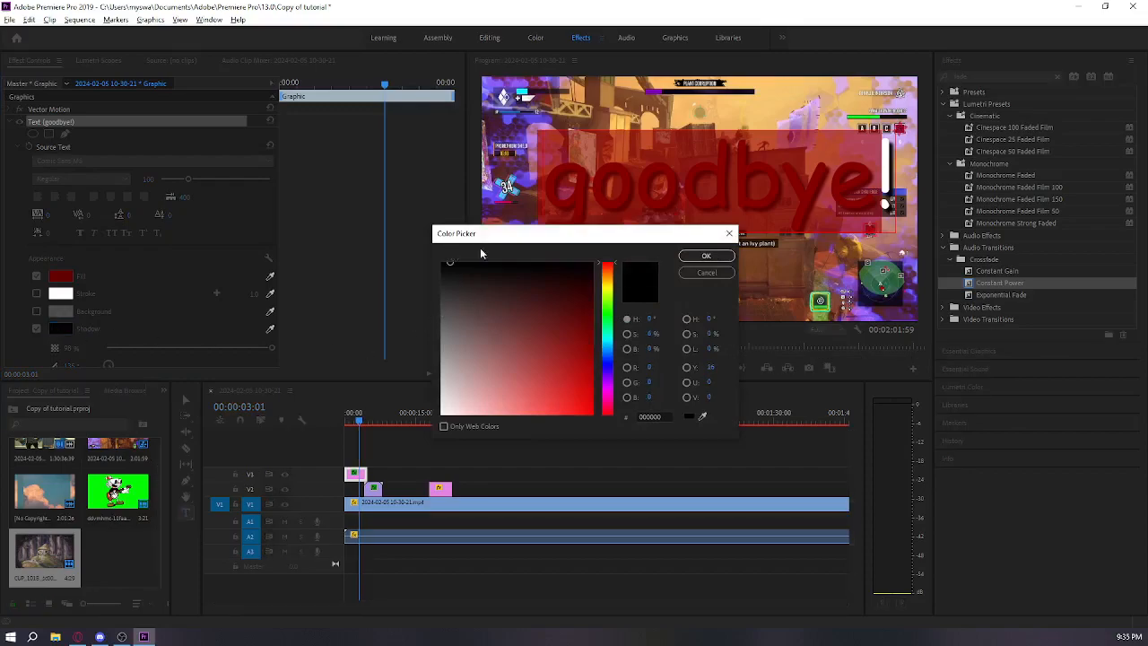
pyautogui.click(706, 256)
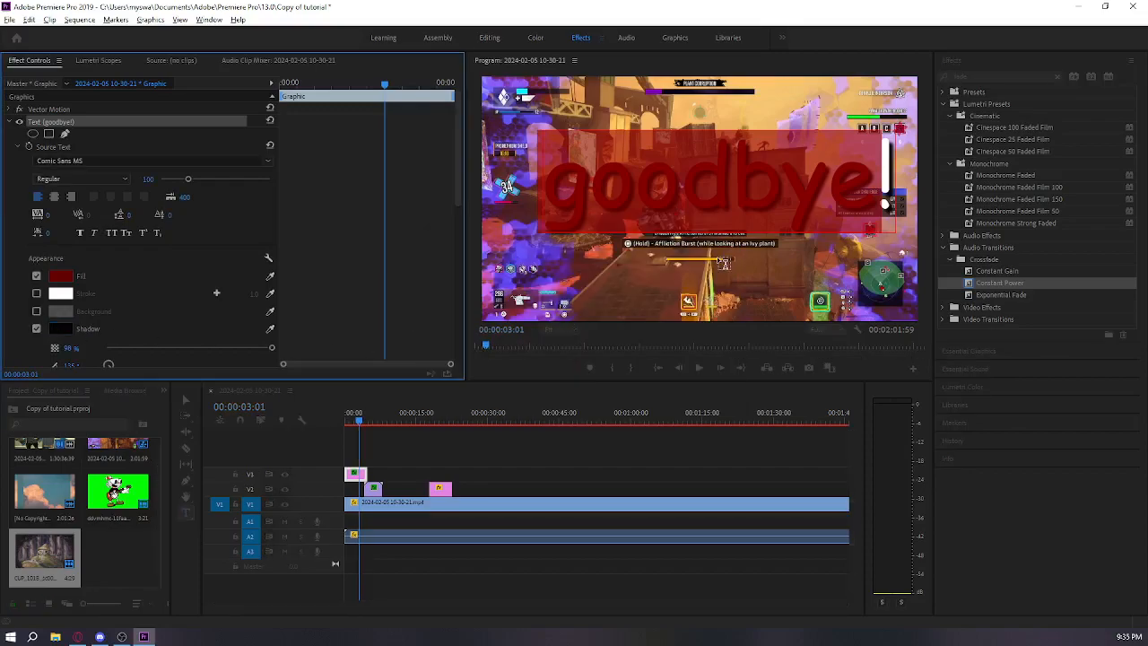
pyautogui.click(500, 453)
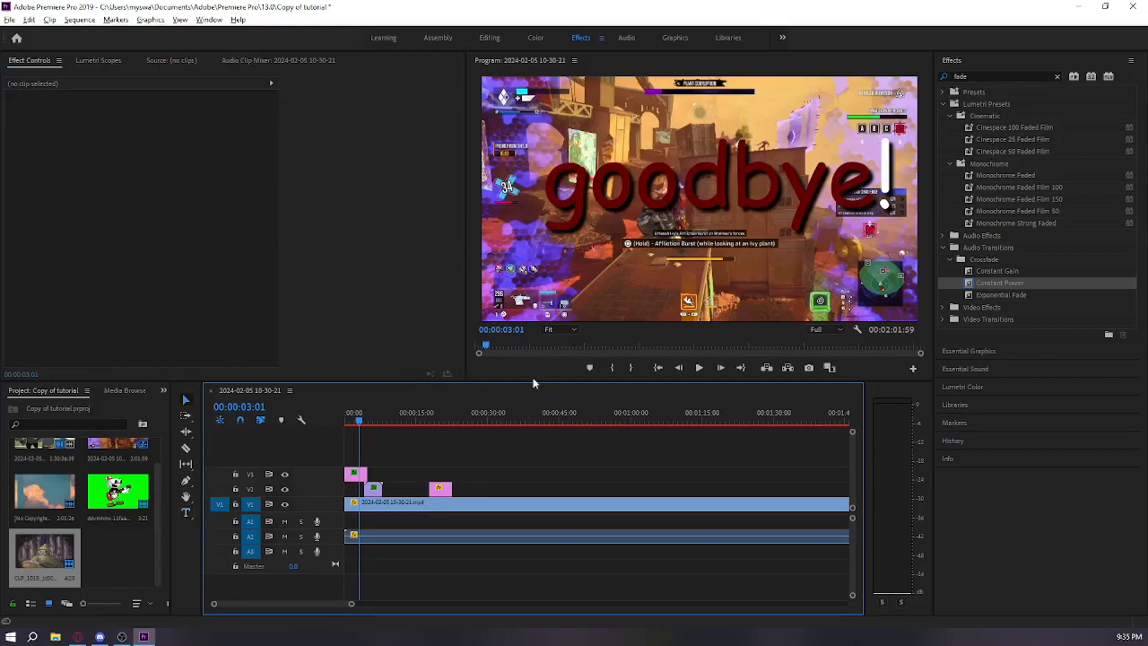
# At 00:00:01:23, set the goodbye! text's shadow opacity to 76%.
pyautogui.moveTo(358, 422); pyautogui.dragTo(352, 423)
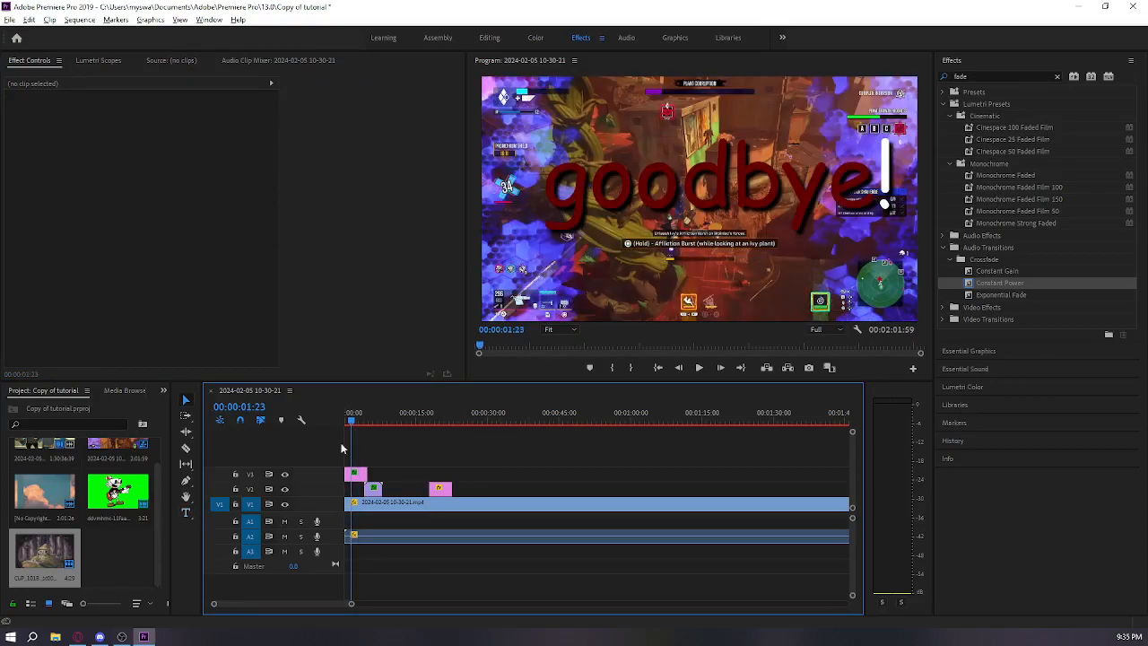
pyautogui.click(355, 473)
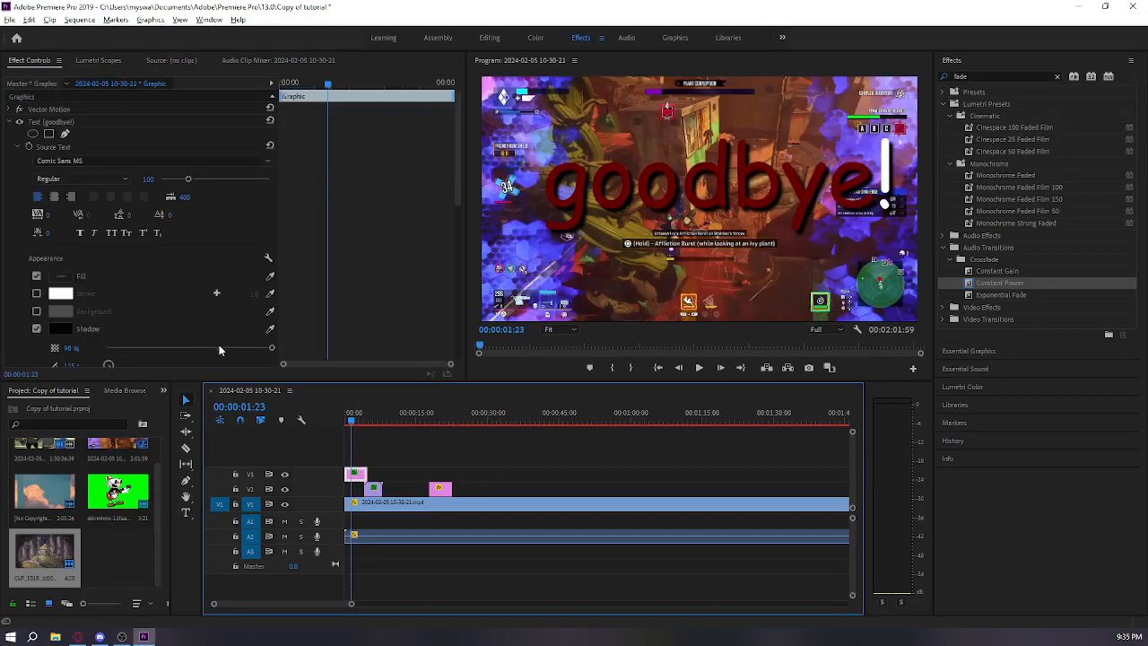
pyautogui.moveTo(274, 347); pyautogui.dragTo(233, 348)
# Try a shadow angle of 123° and a distance of 68.1 on the goodbye! text, and undo both changes.
pyautogui.scroll(-3, 177, 333)
pyautogui.moveTo(107, 267); pyautogui.dragTo(160, 284)
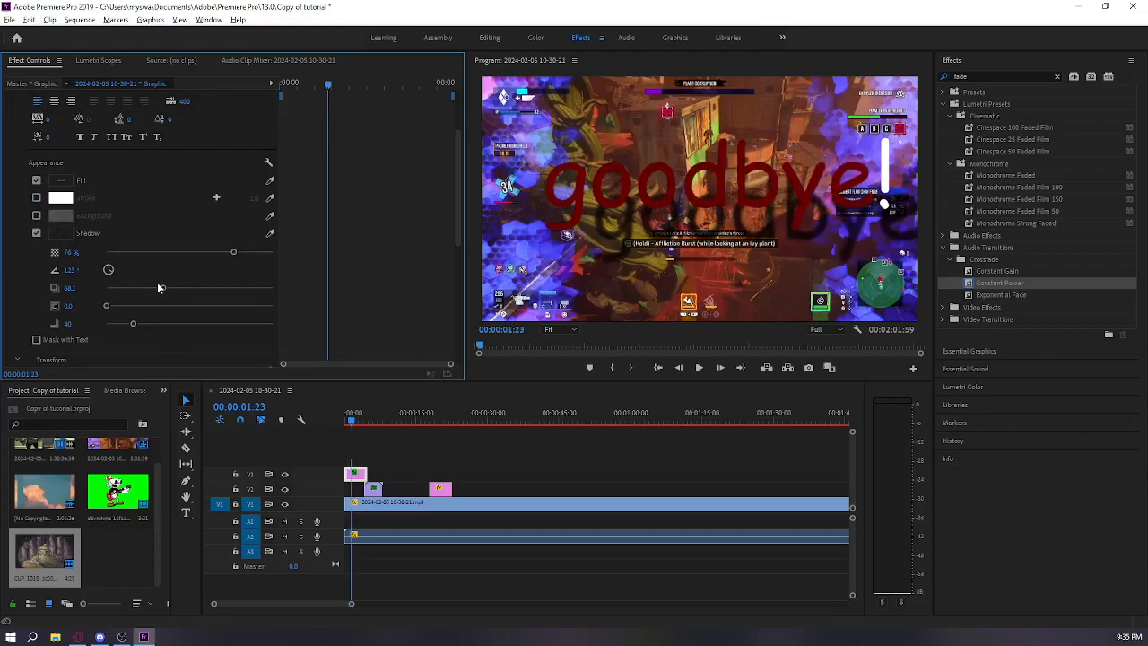
pyautogui.hotkey('ctrl', 'z')
pyautogui.hotkey('ctrl', 'z')
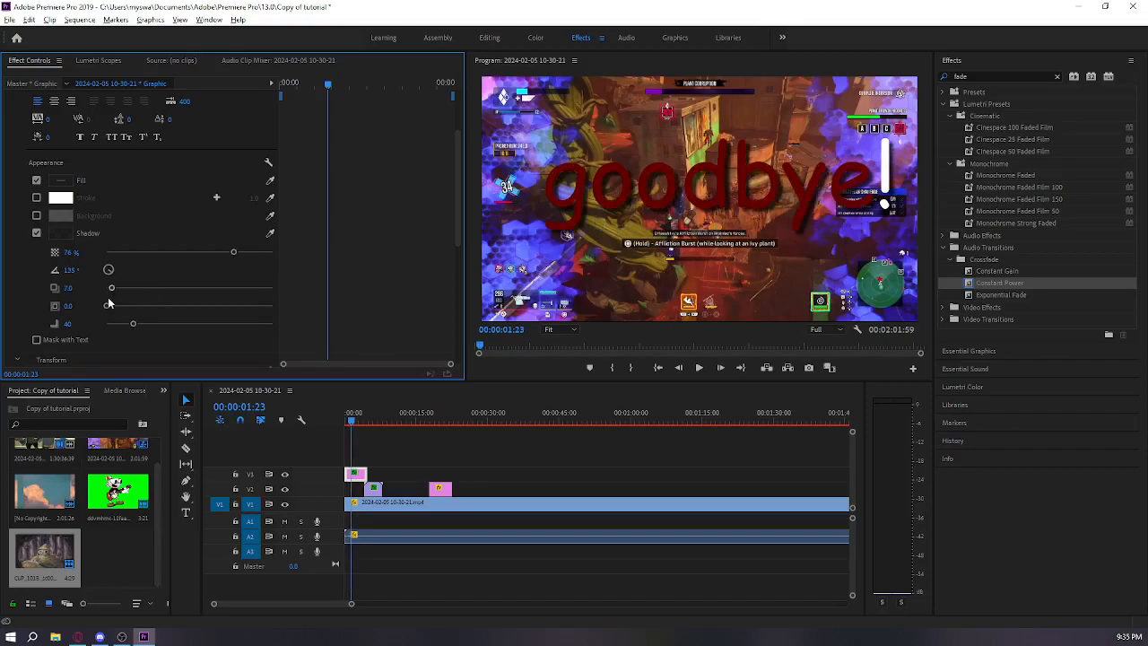
# Try a shadow size of 100 on the goodbye! text, undo it, and set the shadow blur to 159.
pyautogui.moveTo(106, 307); pyautogui.dragTo(275, 308)
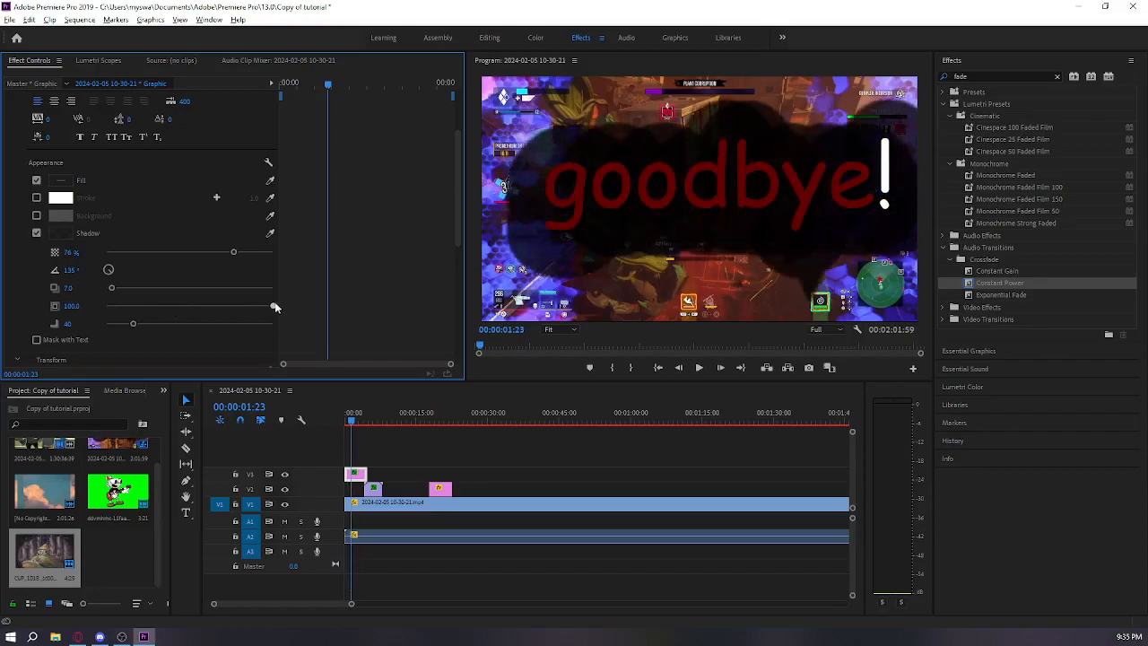
pyautogui.hotkey('ctrl', 'z')
pyautogui.moveTo(134, 323); pyautogui.dragTo(212, 323)
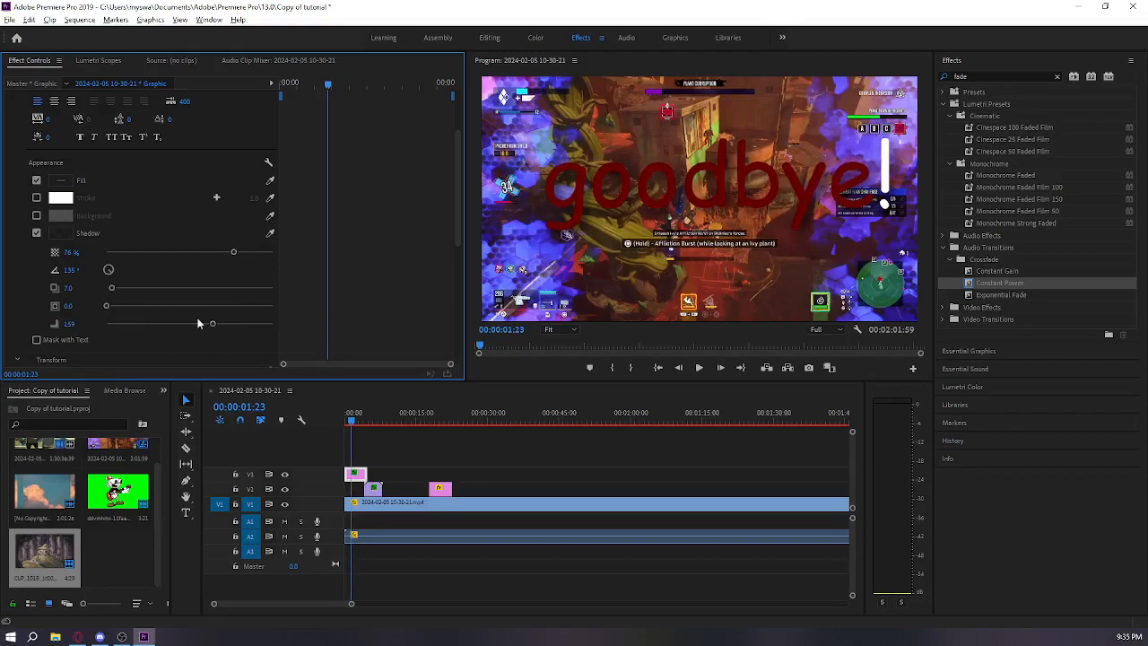
# View the sequence at 00:00:20:50 and the keyed GIF at 00:00:06:24, and select the green-screen GIF in the project media.
pyautogui.click(444, 414)
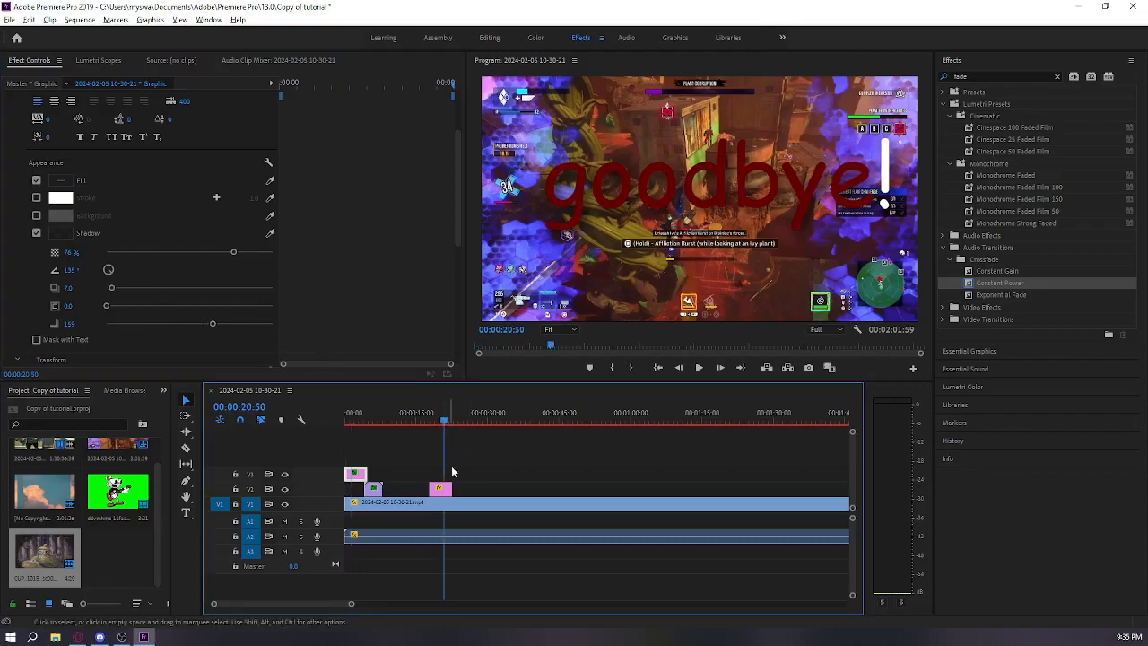
pyautogui.click(376, 416)
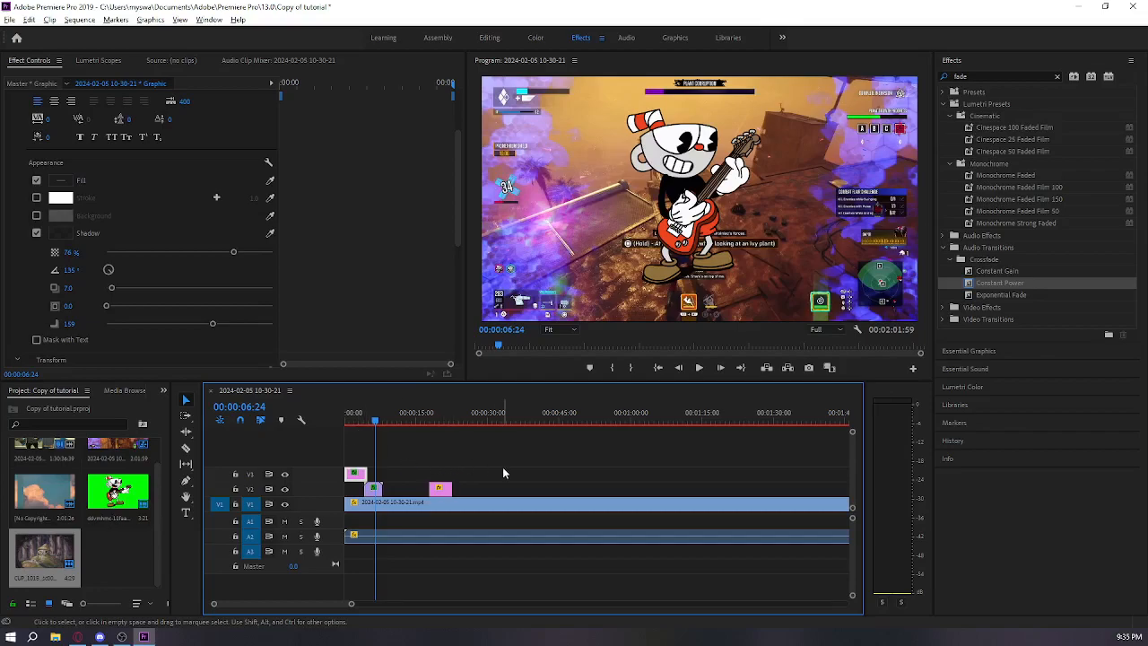
pyautogui.click(118, 490)
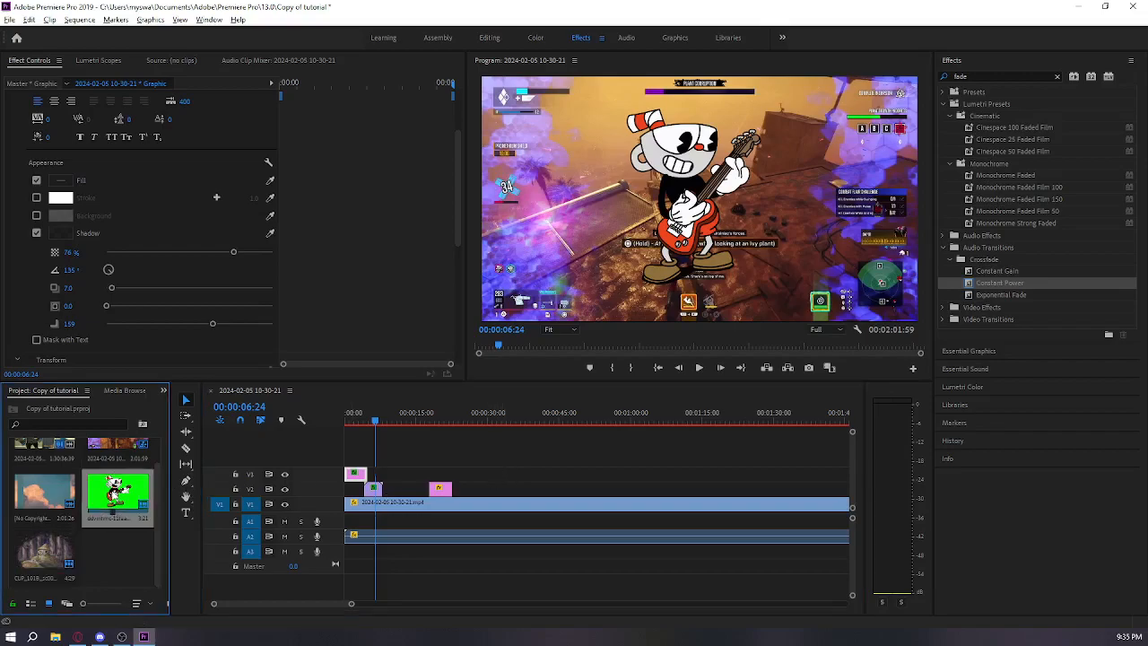